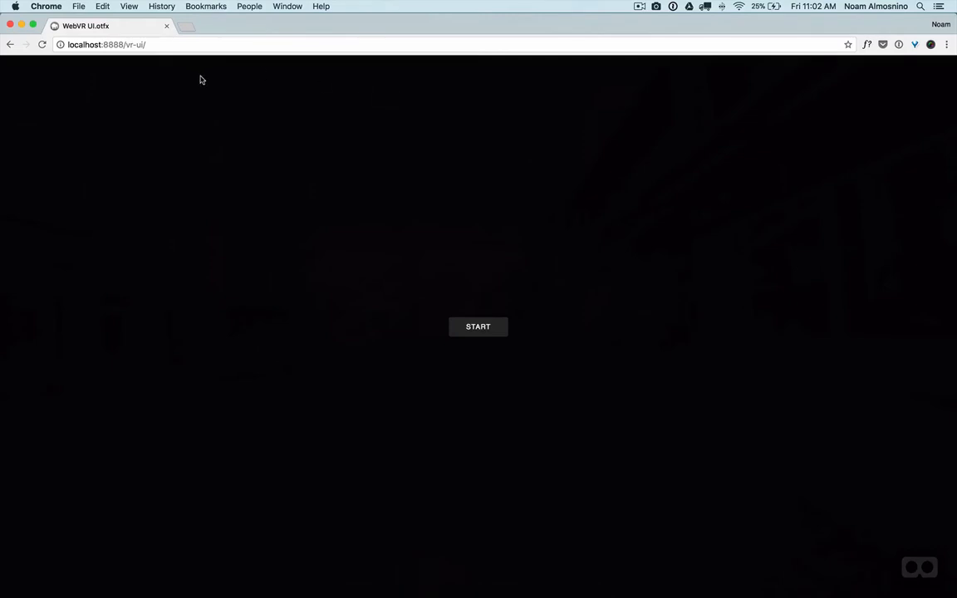
- Preview the finished VR UI prototype, open its Kumamoto City scene, look around it and close the preview
click(487, 333)
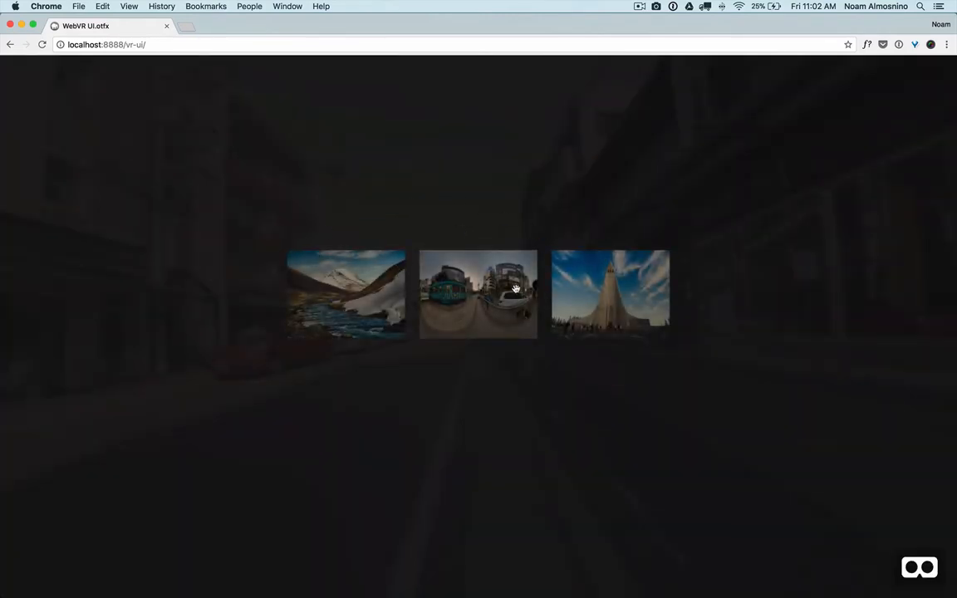
drag(370, 105, 554, 255)
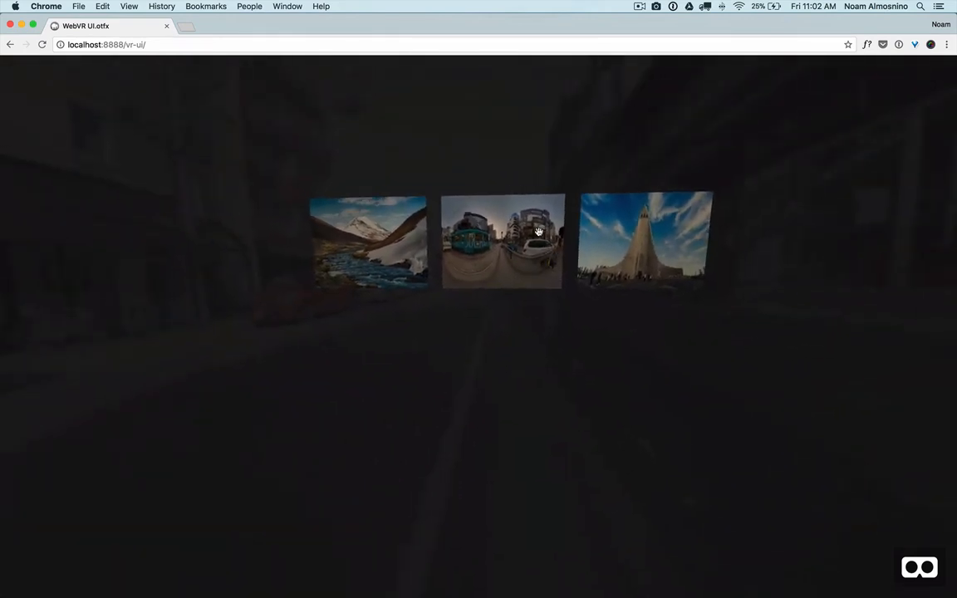
click(539, 230)
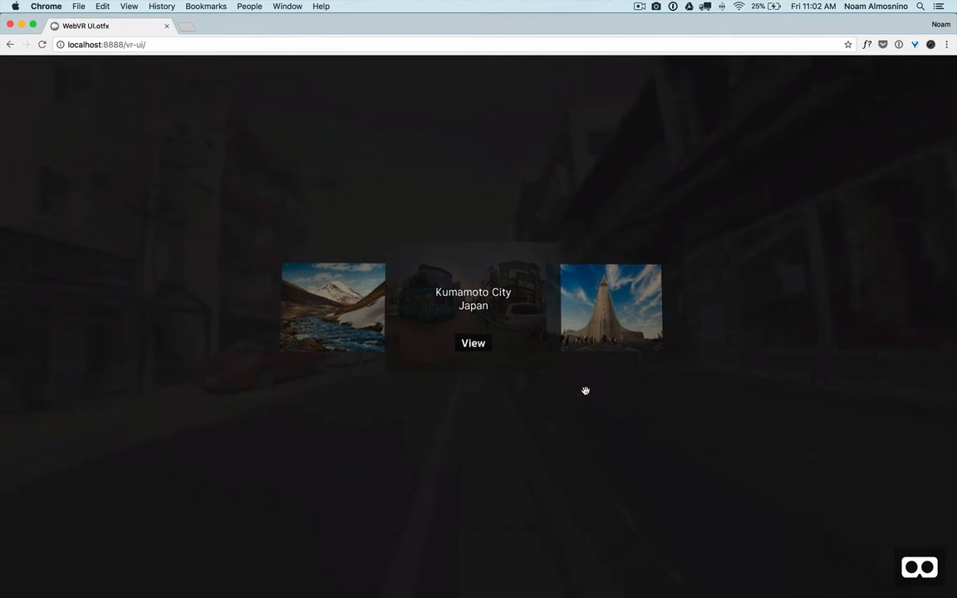
click(476, 340)
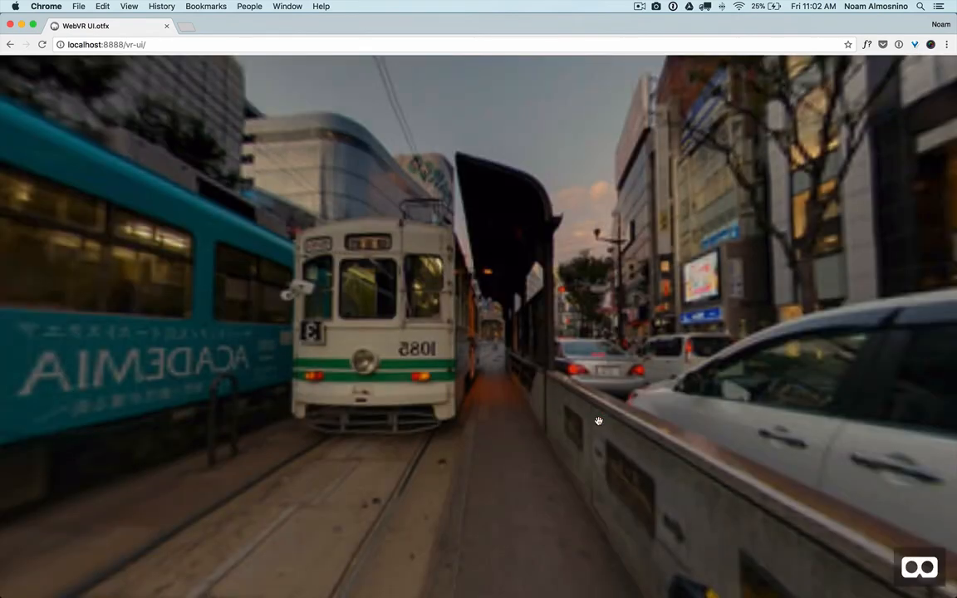
drag(560, 373, 512, 434)
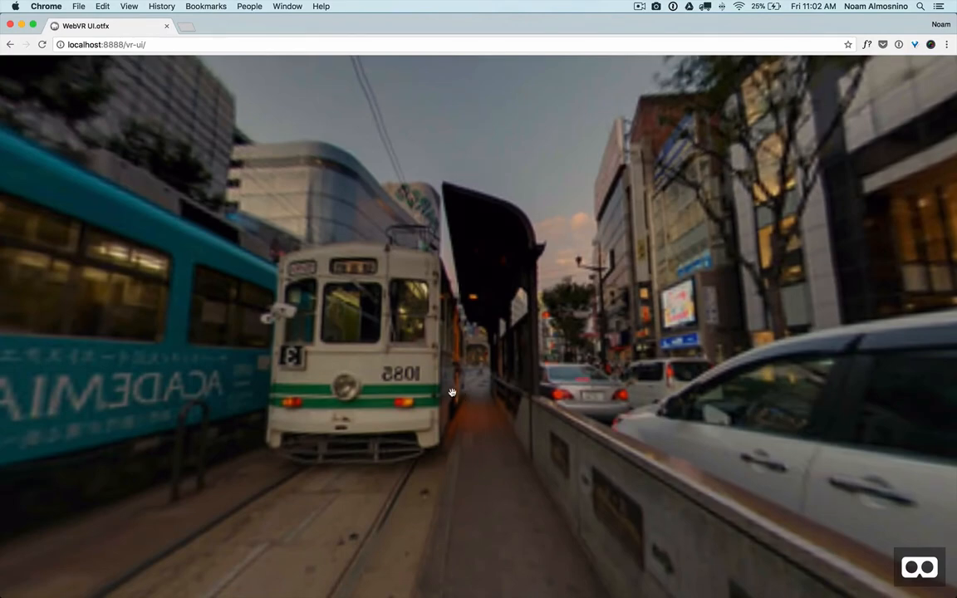
click(167, 28)
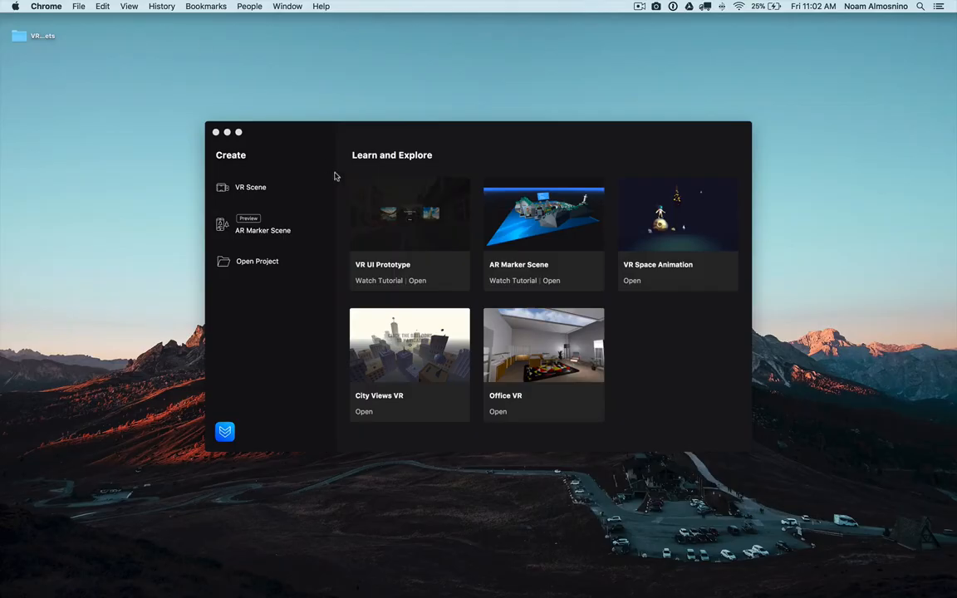
- Switch to Ottifox, create a new VR scene and delete its Ground plane
click(332, 134)
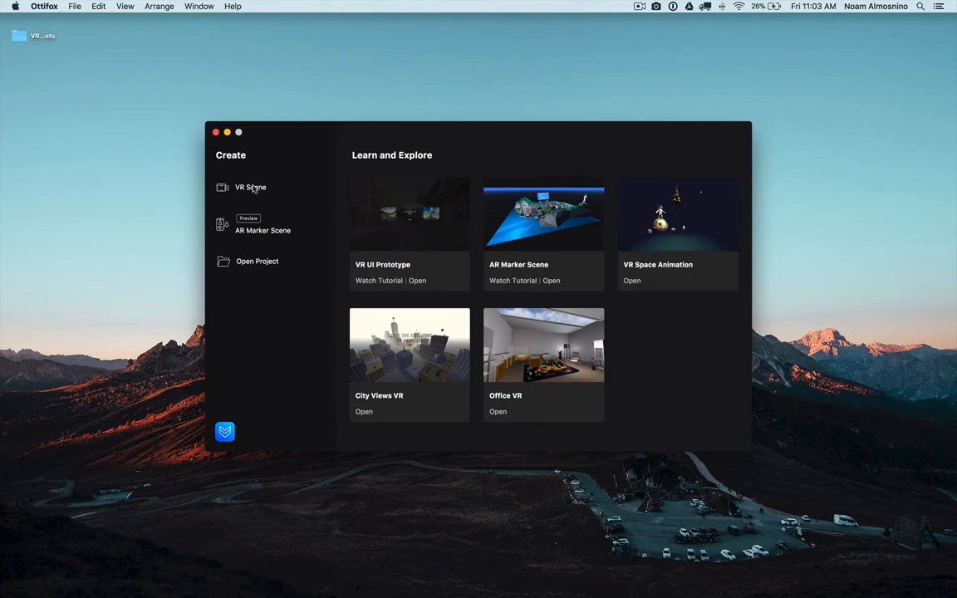
click(241, 188)
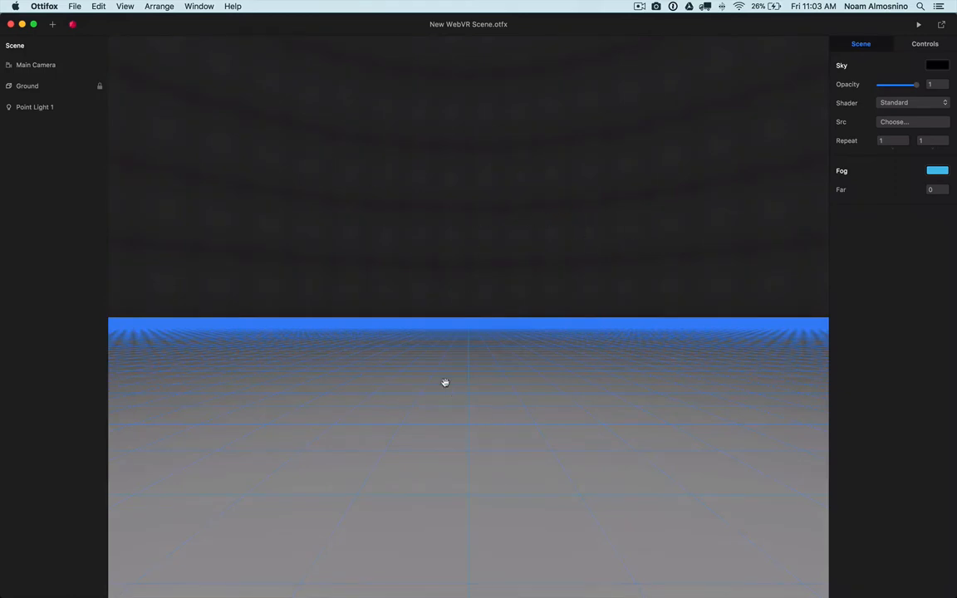
click(27, 86)
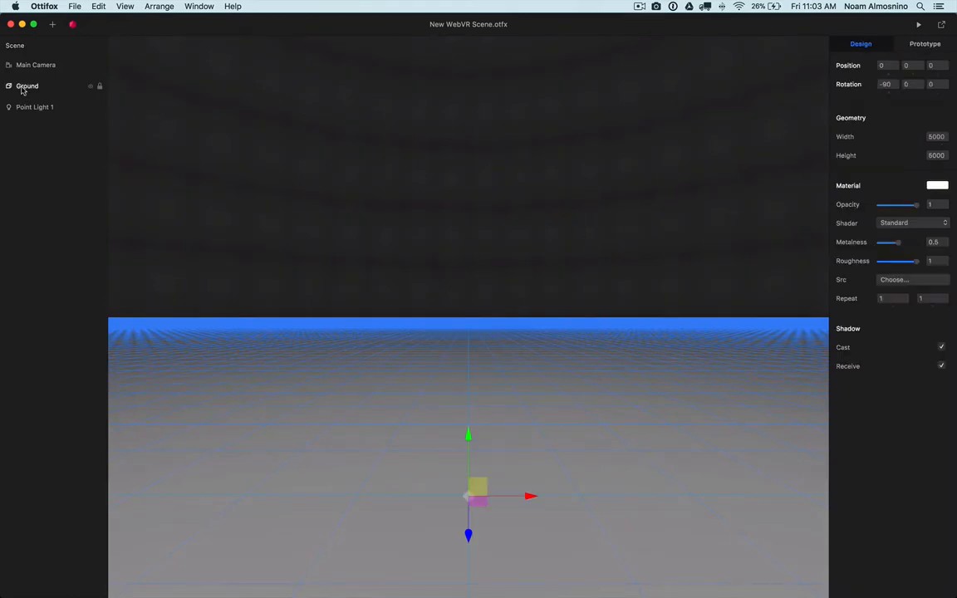
key(Delete)
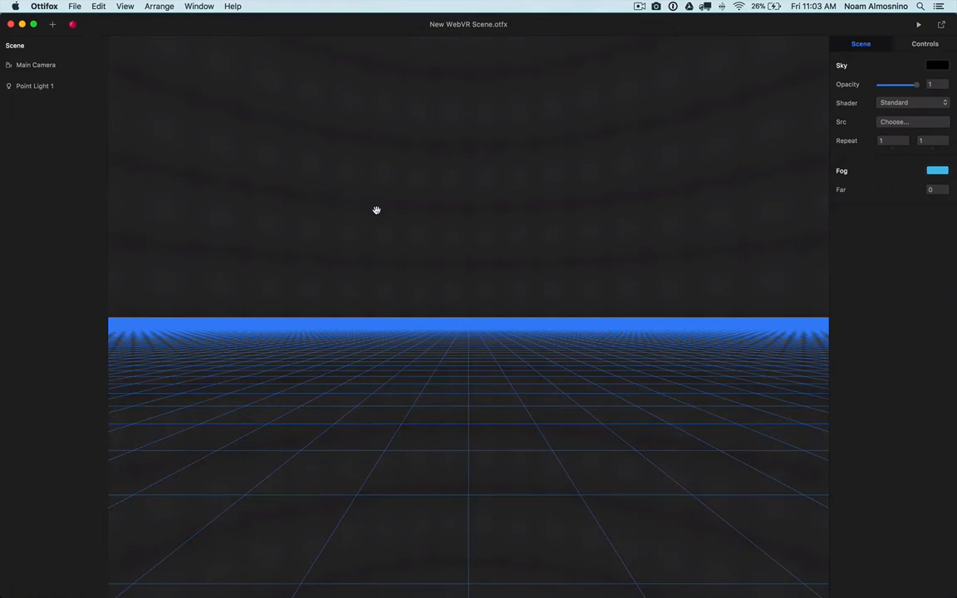
- Add a group to the scene and name it Backgrounds
click(52, 24)
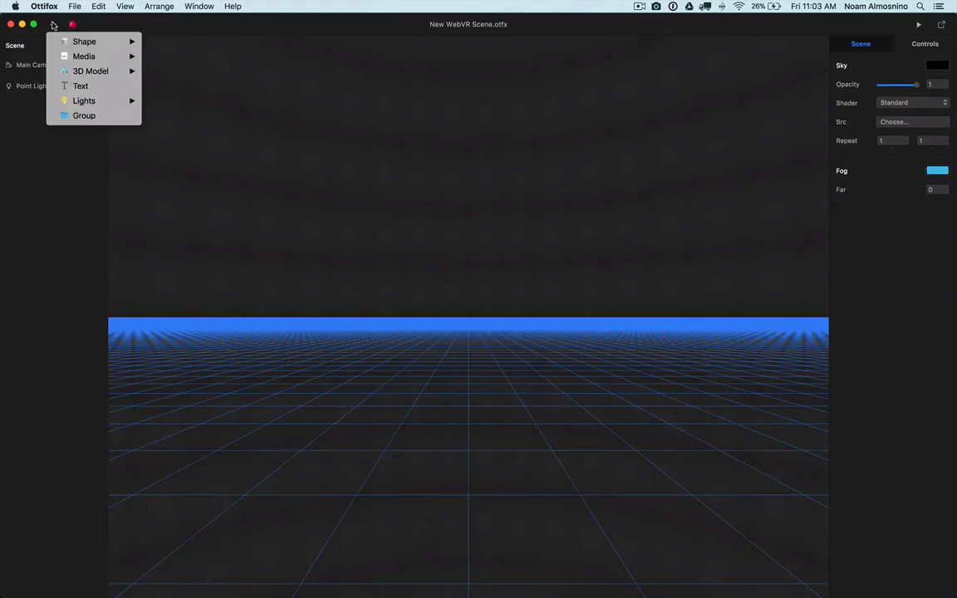
click(60, 115)
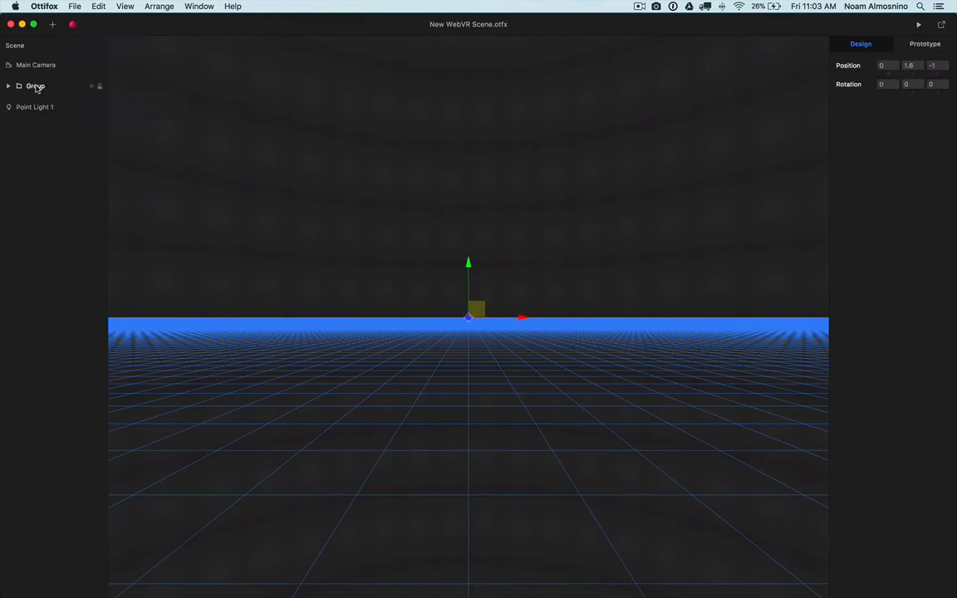
double_click(36, 86)
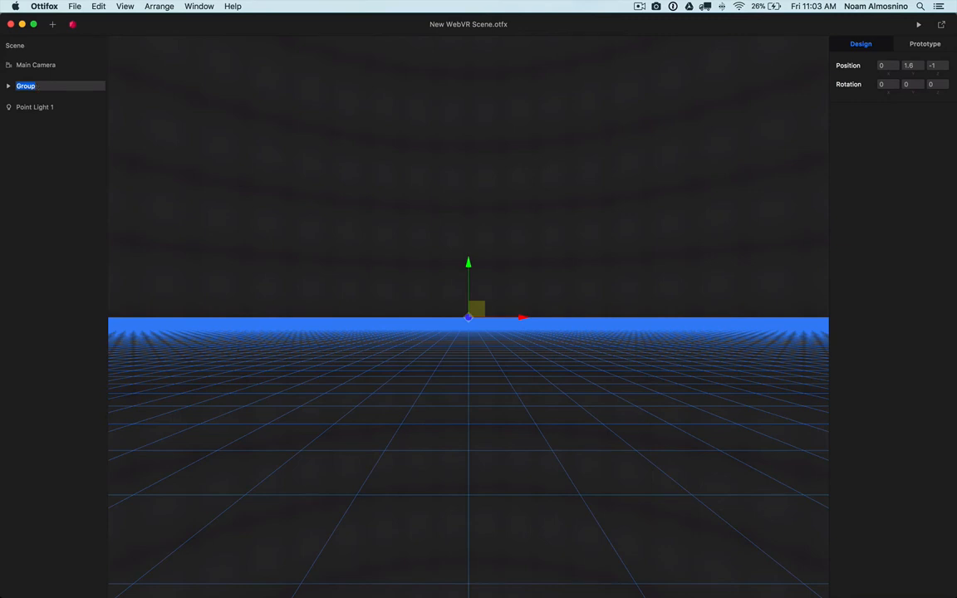
text(Backg)
key(Return)
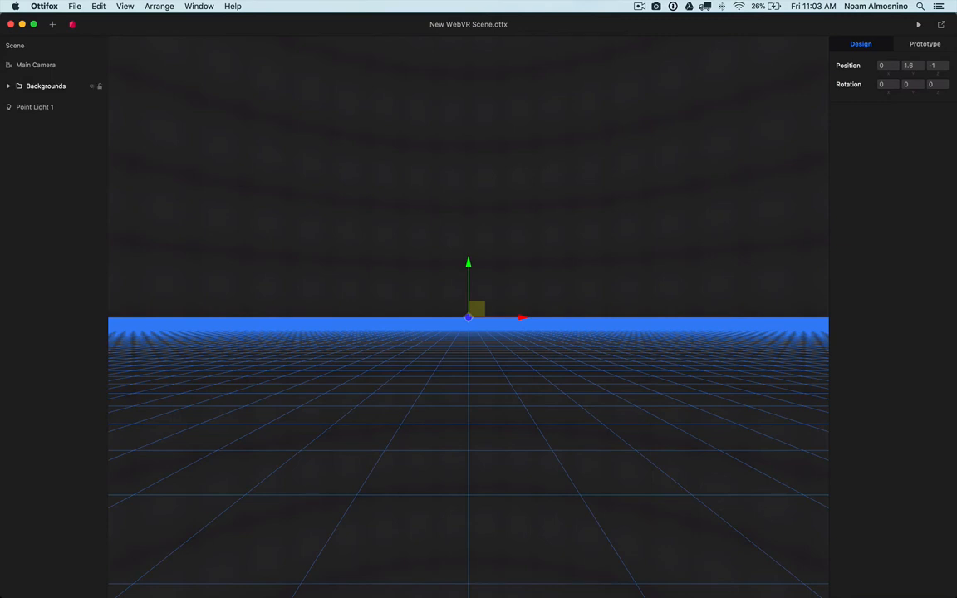
- Add a sphere to the scene and set its radius to 50
click(50, 24)
mouse_move(84, 42)
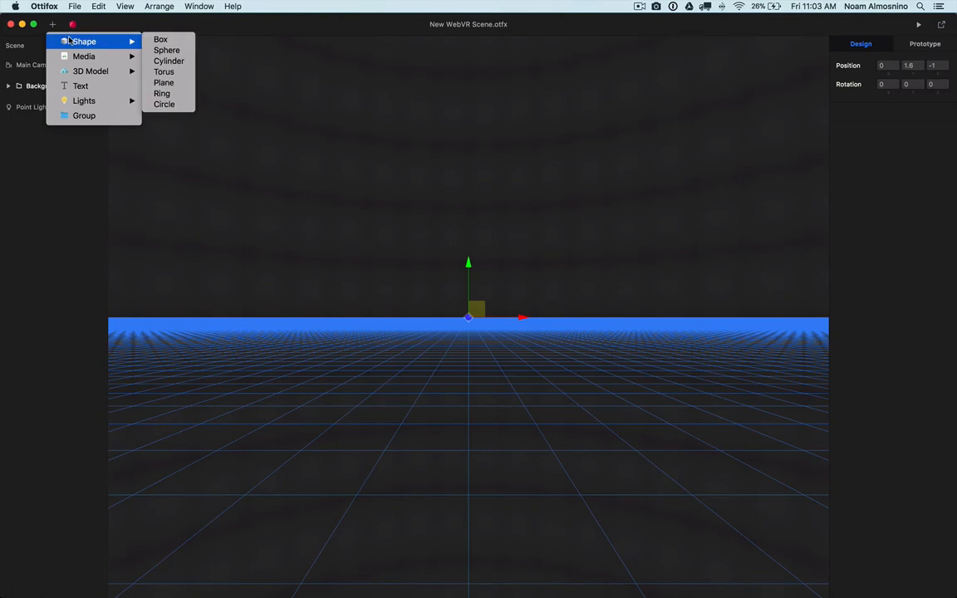
click(166, 52)
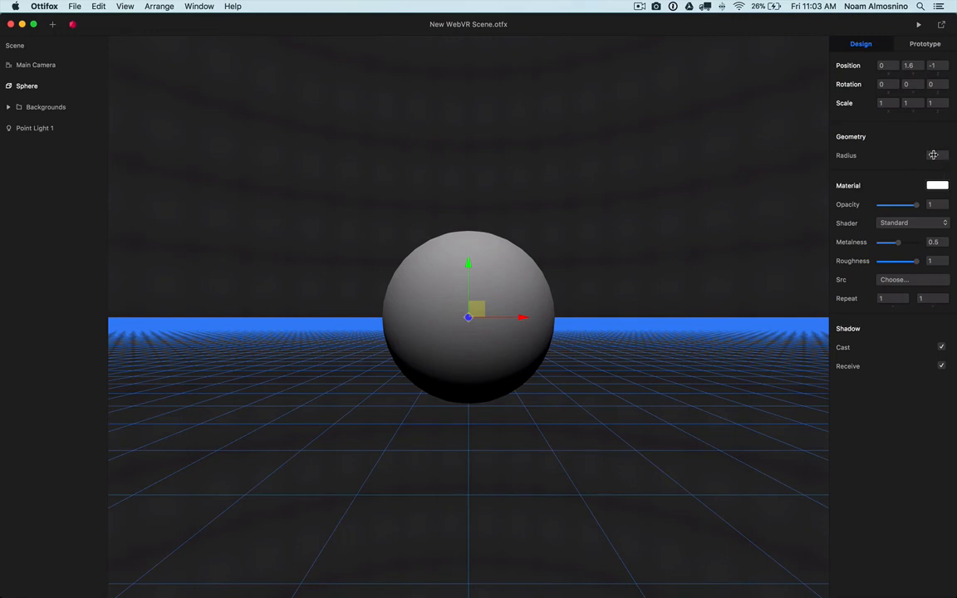
click(933, 155)
text(50)
key(Return)
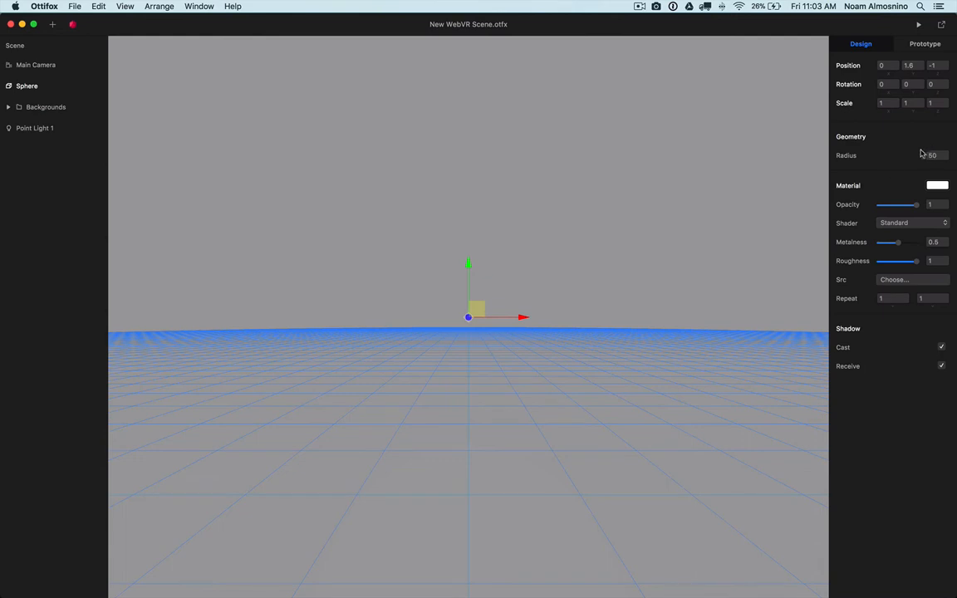
- Use bg1.jpg from the VR UI Assets folder on the Desktop as the sphere's texture and set its Y rotation to 90
click(903, 281)
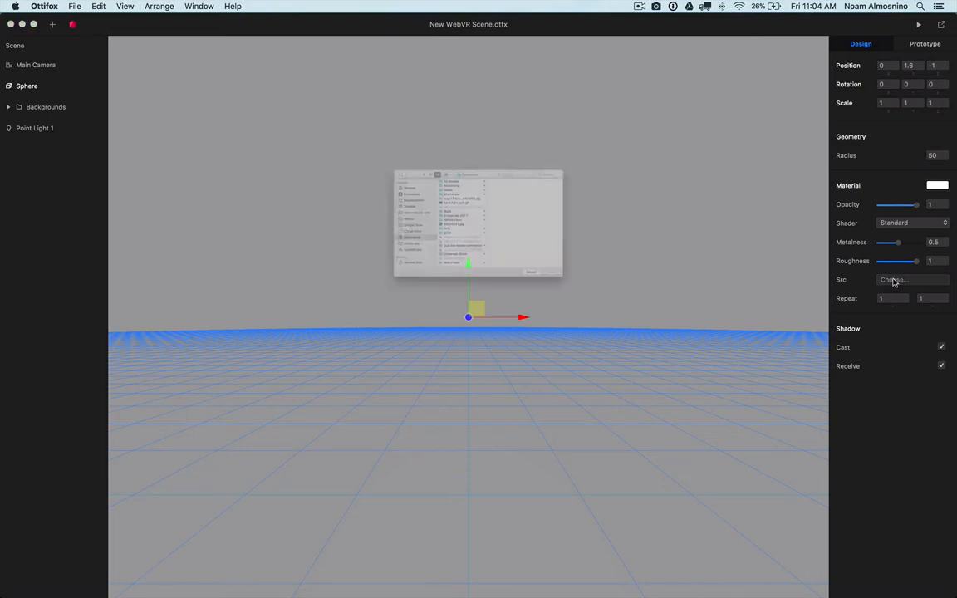
click(319, 182)
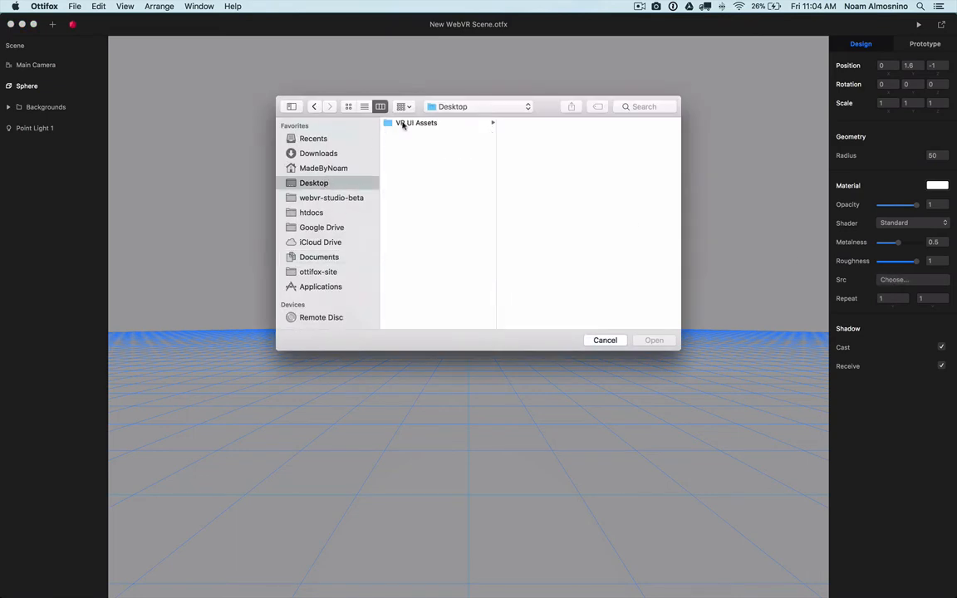
click(403, 123)
click(514, 123)
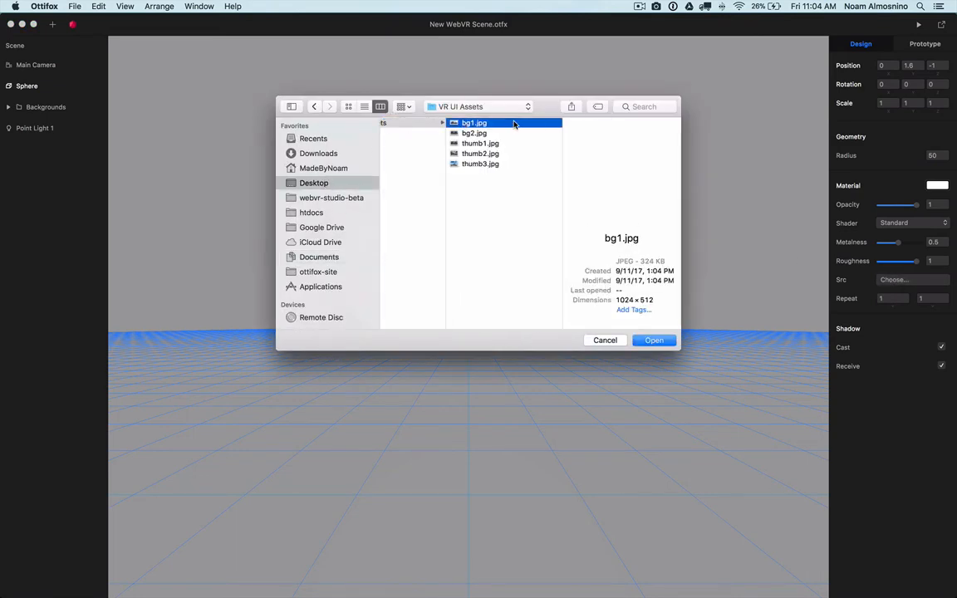
double_click(514, 123)
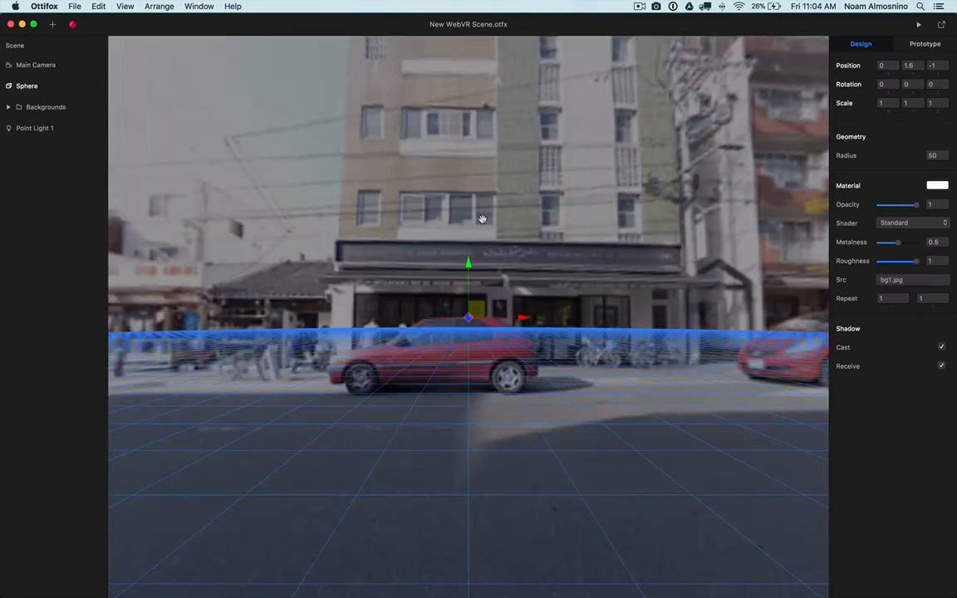
click(907, 83)
text(90)
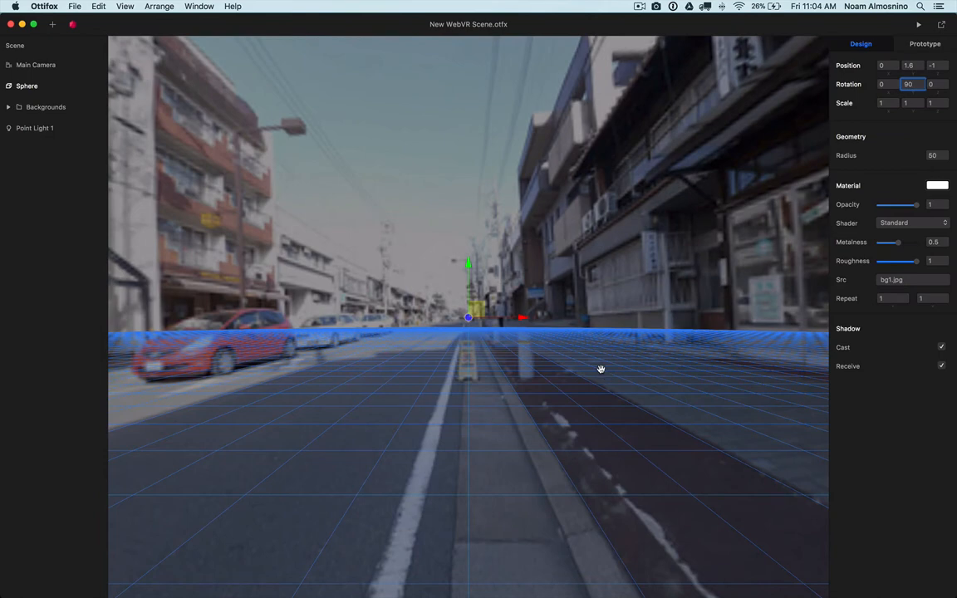
- Rename the sphere to BG, move it into the Backgrounds group and expand the group
double_click(25, 88)
text(BG)
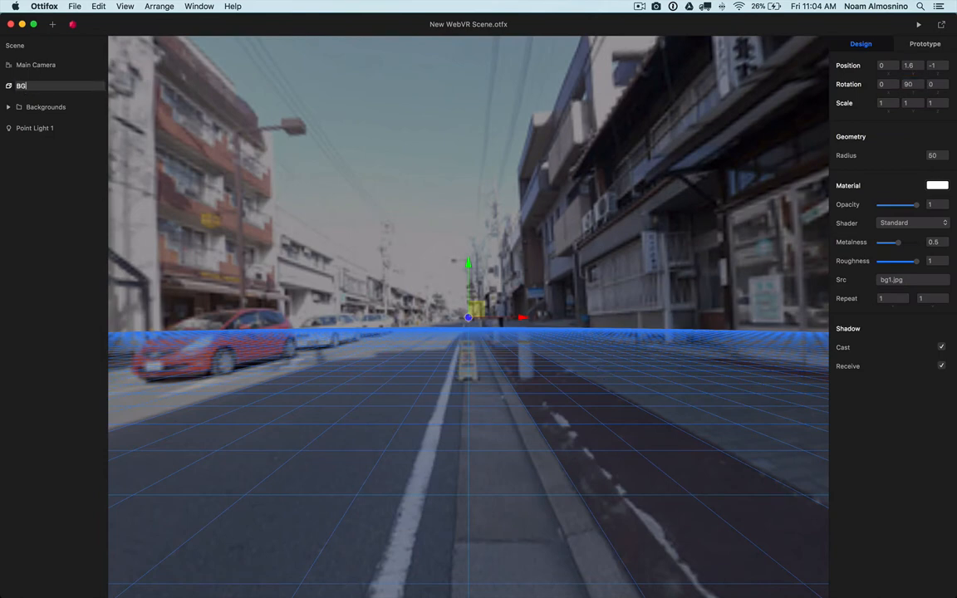
key(Return)
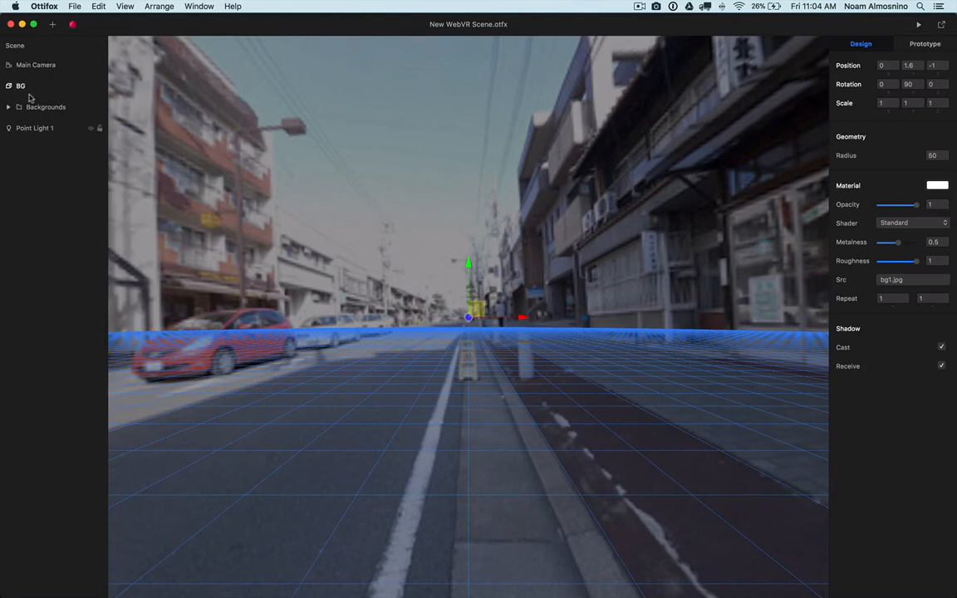
mouse_move(22, 88)
mouse_down()
mouse_move(30, 106)
mouse_move(37, 95)
mouse_up()
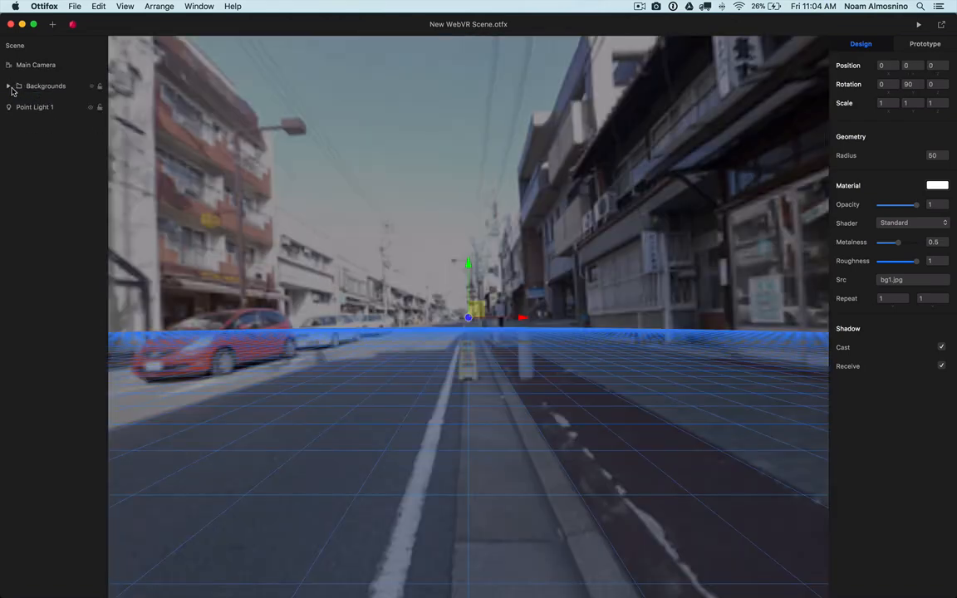
click(8, 86)
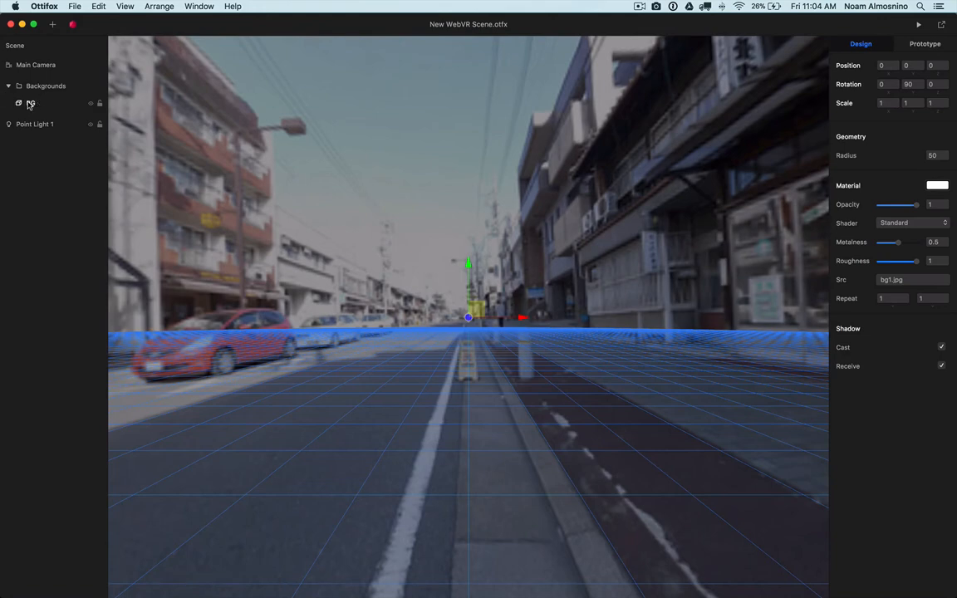
- Duplicate the BG sphere and change the copy's texture to bg2.jpg
key(super+d)
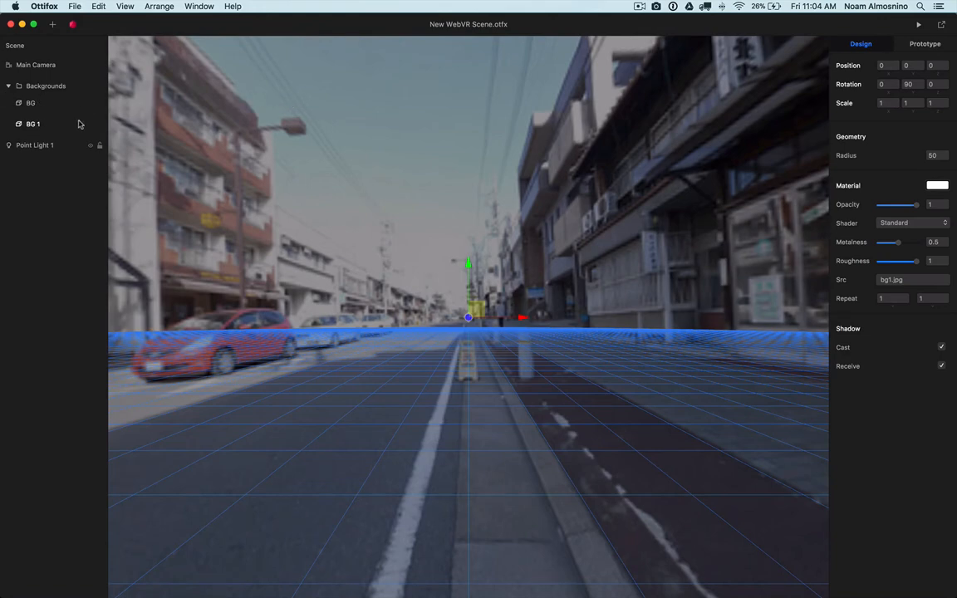
click(892, 283)
click(894, 284)
click(415, 133)
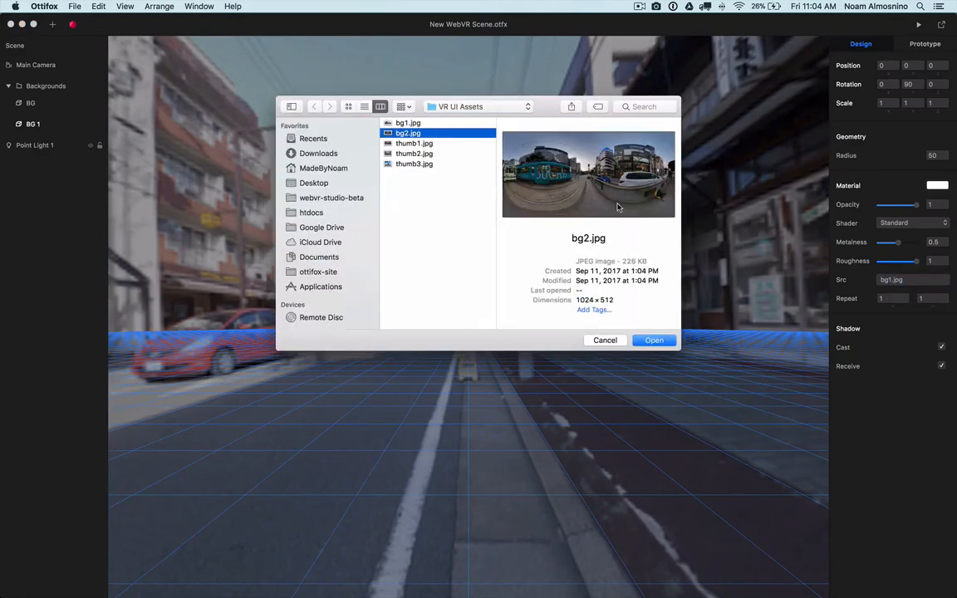
click(655, 341)
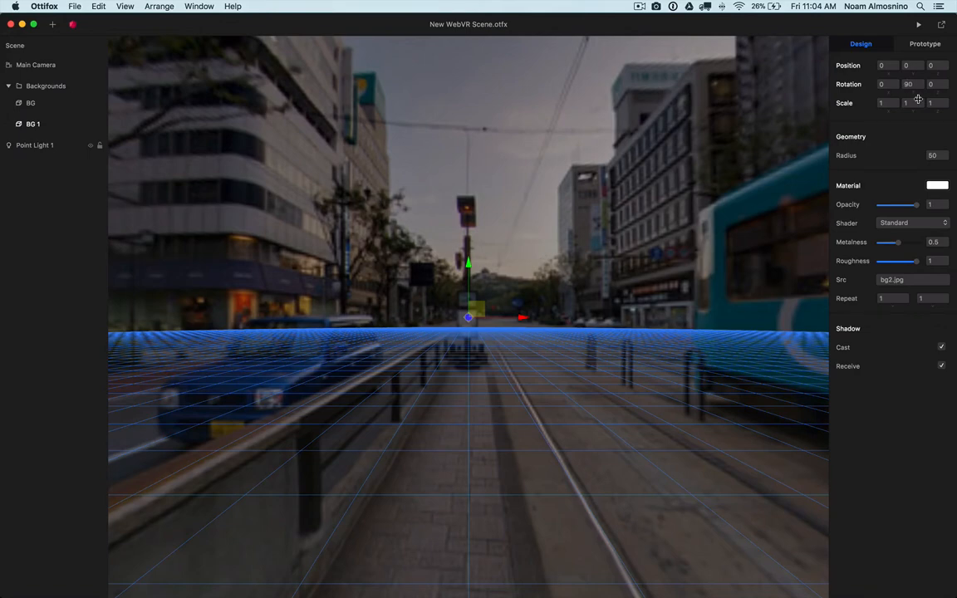
- Set the Y rotation of the BG 1 sphere to -90 and its opacity to 0
click(907, 84)
text(-)
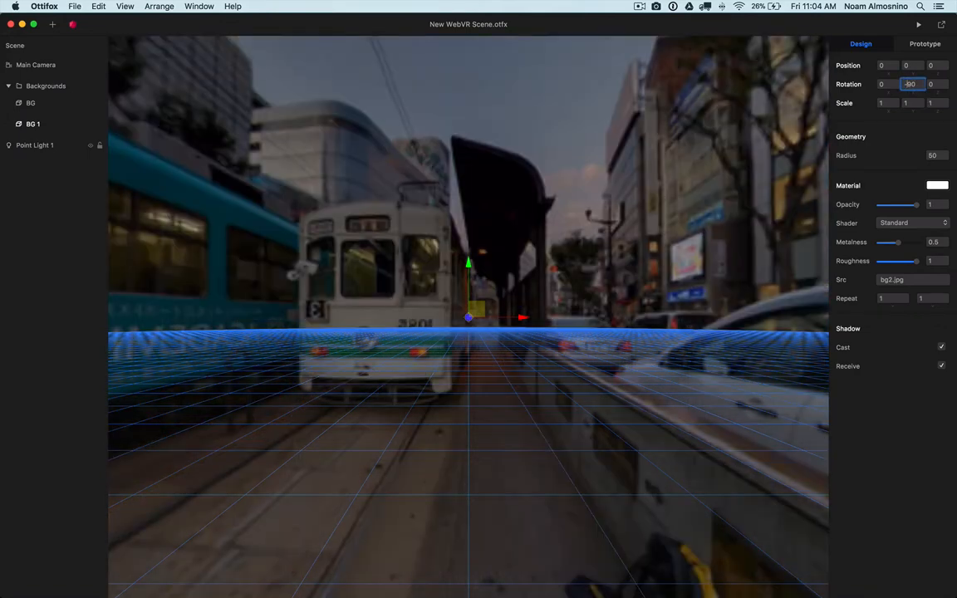
click(728, 126)
click(34, 124)
drag(883, 206, 876, 207)
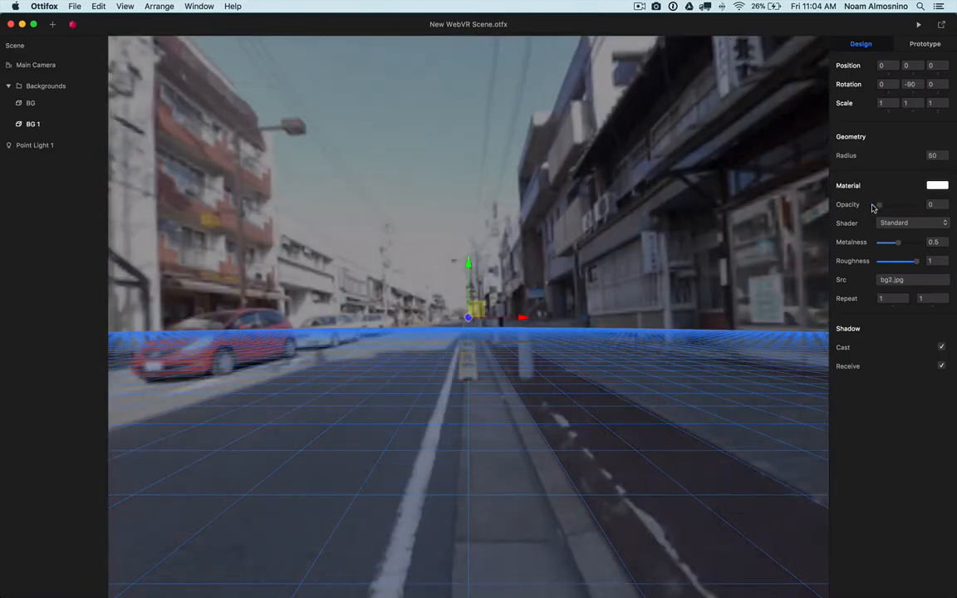
- Darken the BG sphere by changing its material color to dark grey 363636
click(31, 104)
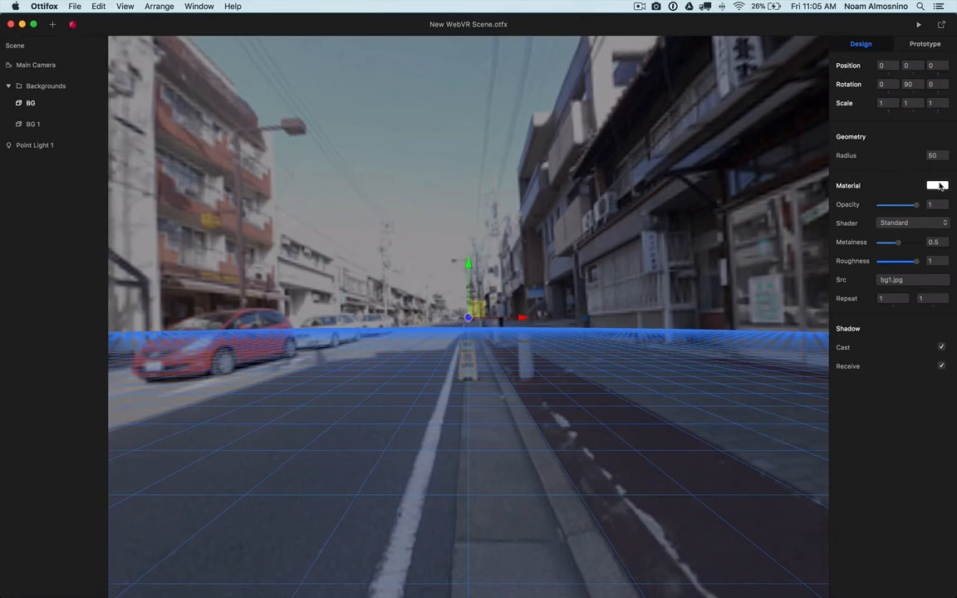
click(939, 185)
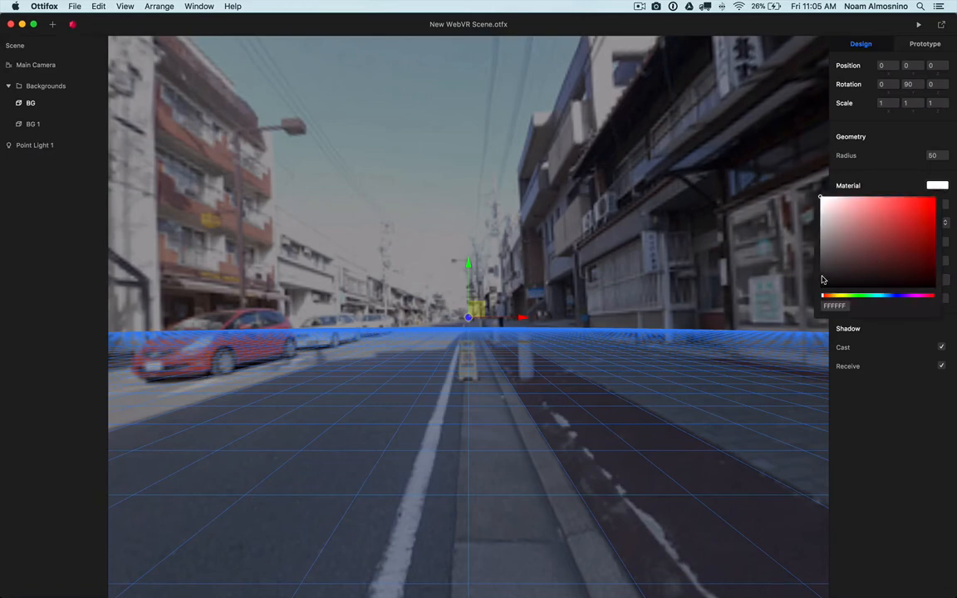
click(819, 277)
drag(819, 275, 818, 270)
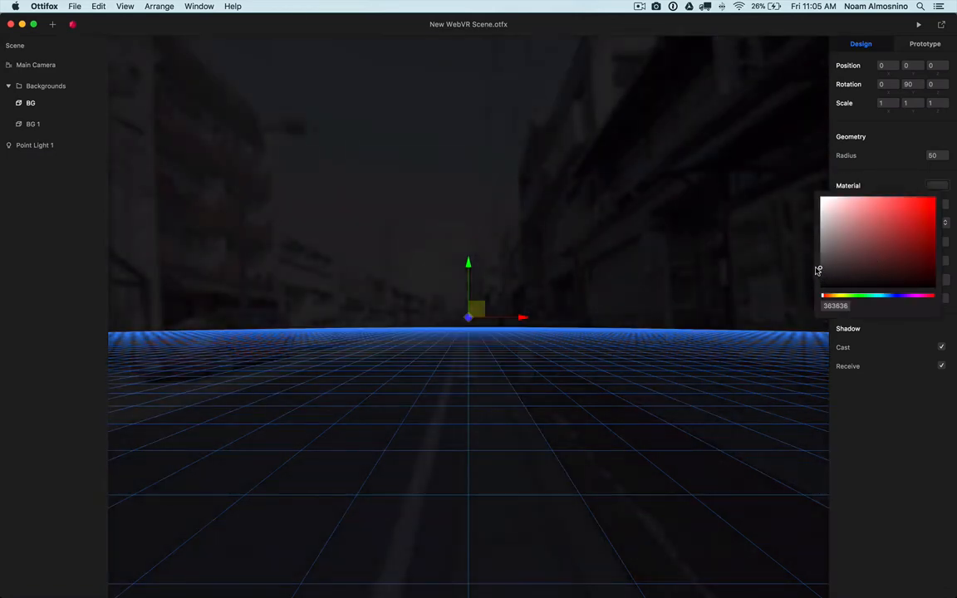
click(862, 429)
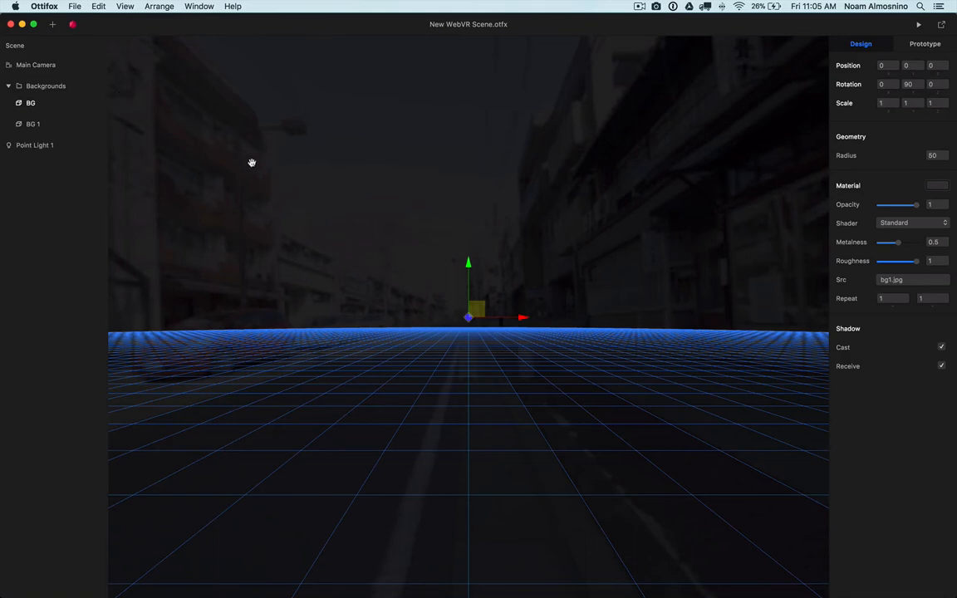
- Add a group at the scene's top level, above the Backgrounds group, and rename it Tile Images
click(9, 87)
click(52, 25)
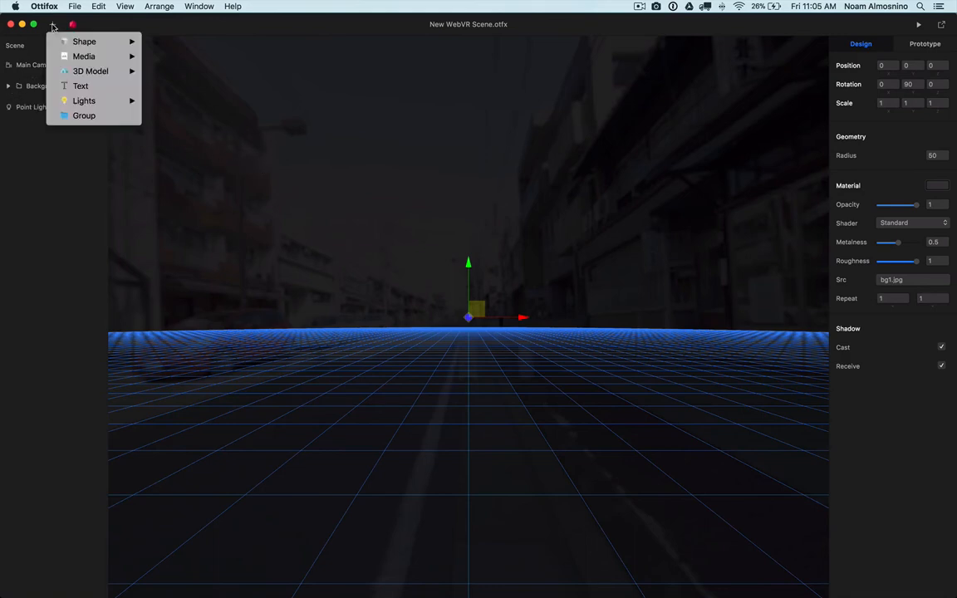
click(67, 117)
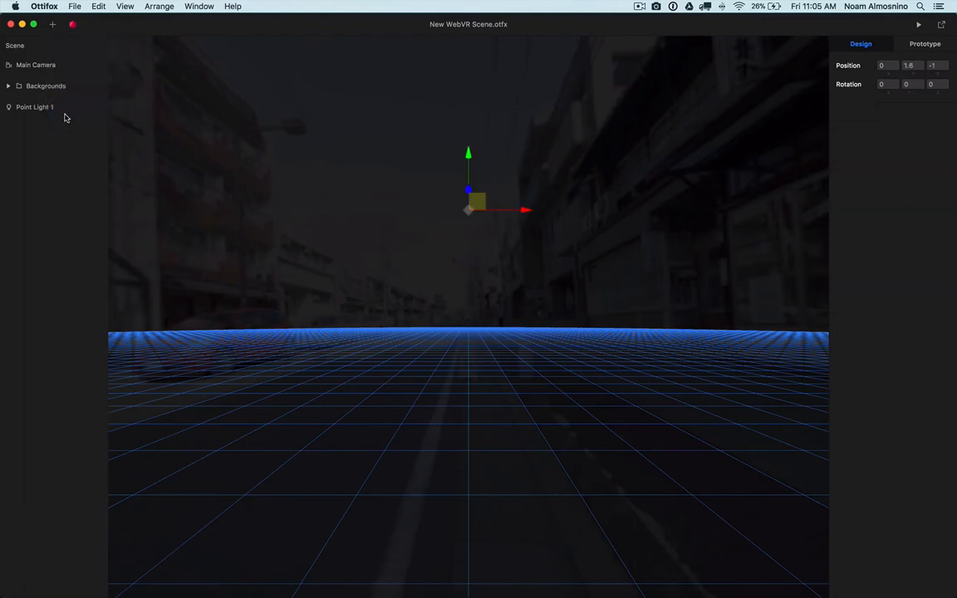
click(9, 86)
mouse_move(39, 105)
mouse_down()
mouse_move(33, 84)
mouse_move(38, 89)
mouse_up()
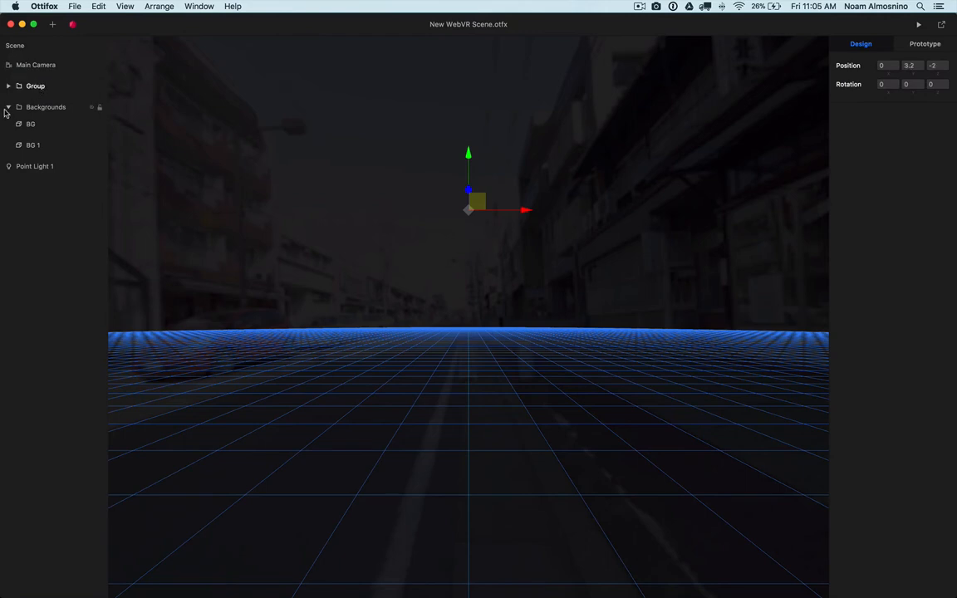
click(8, 107)
double_click(36, 86)
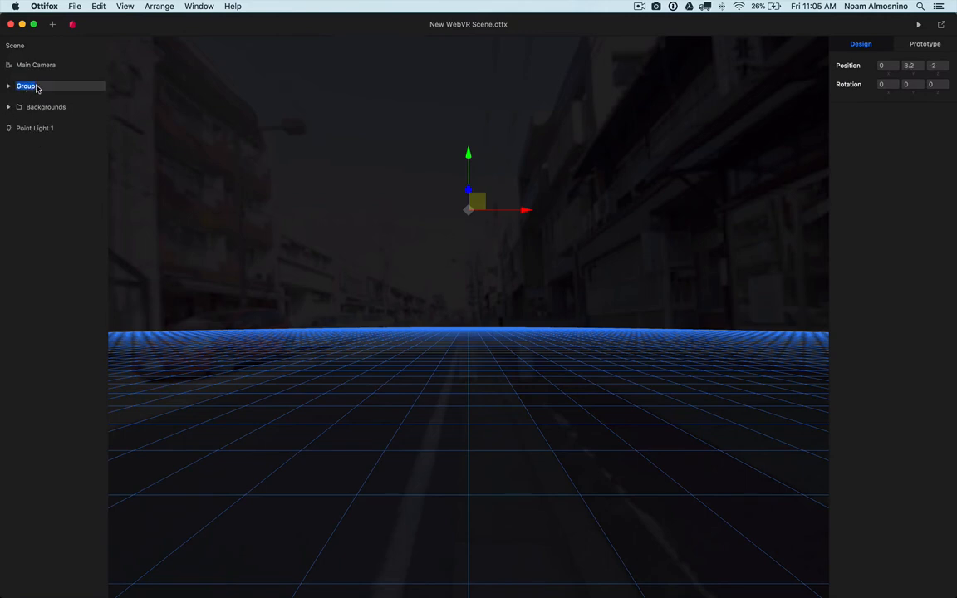
text(Tile Images)
key(Return)
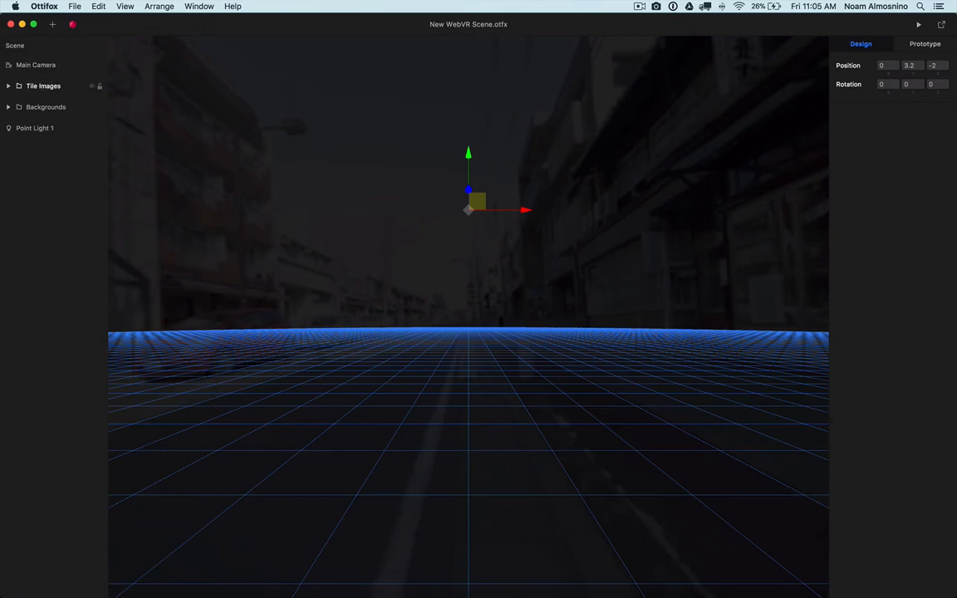
- Insert thumb1.jpg from the VR UI Assets folder as an image object in the scene
click(52, 25)
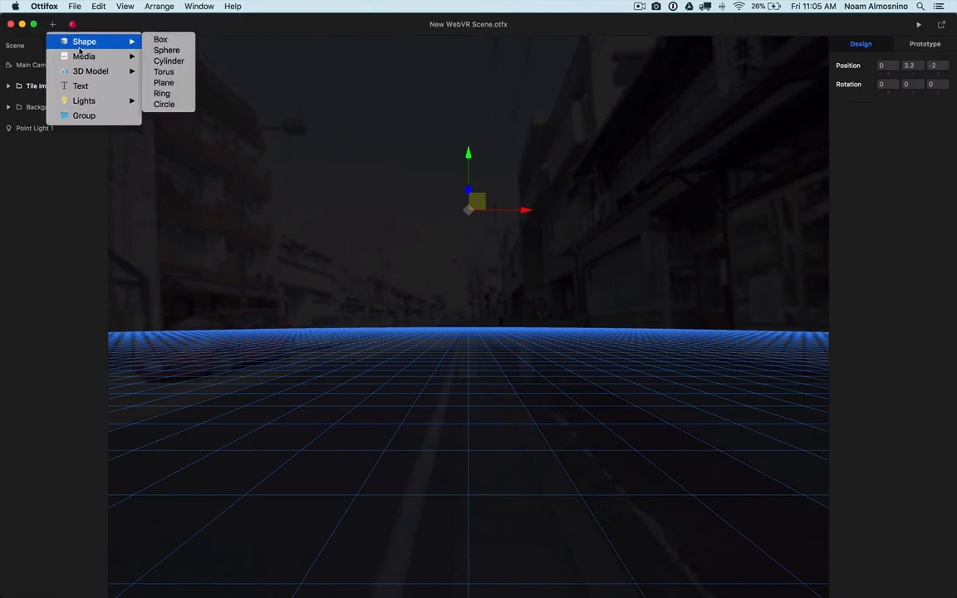
mouse_move(79, 56)
click(163, 55)
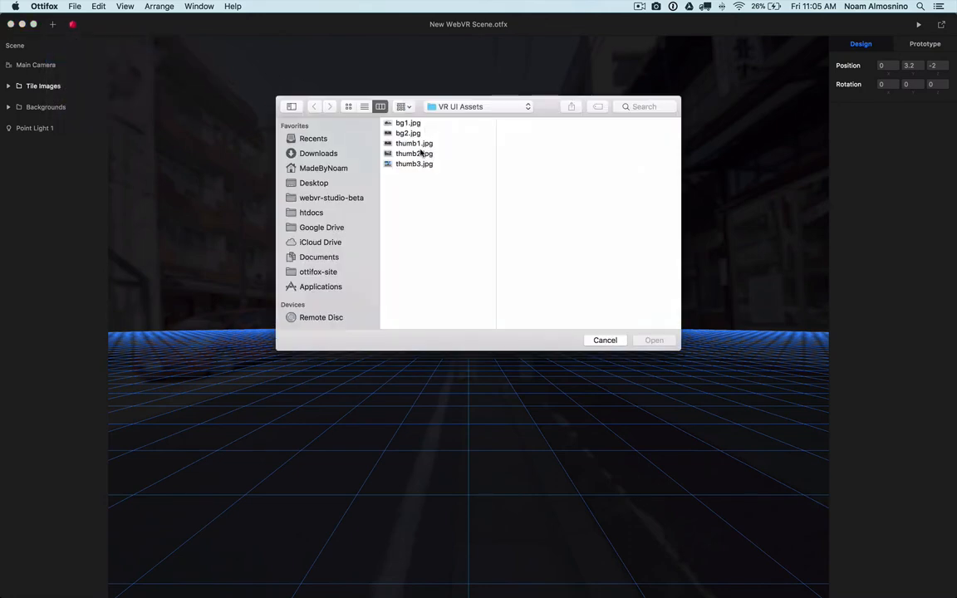
click(407, 142)
double_click(420, 144)
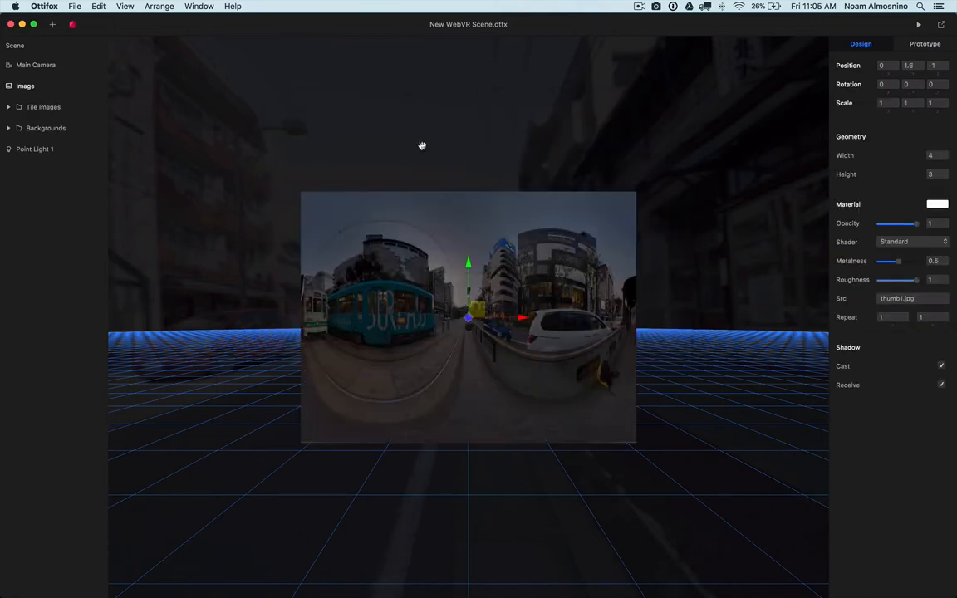
- Set the image's Z position to -7 and its Y position to 3
click(939, 64)
text(-7)
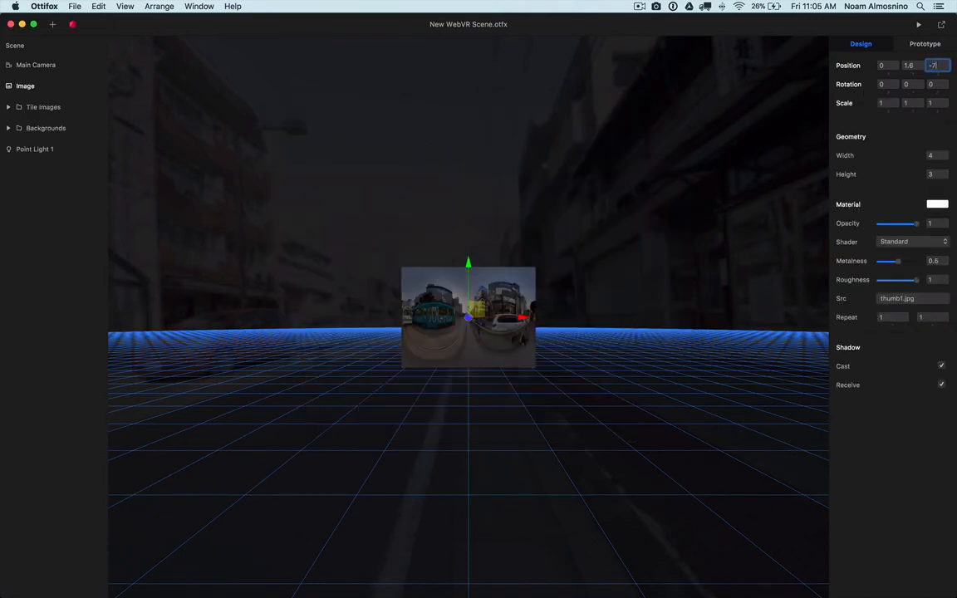
click(916, 65)
text(3)
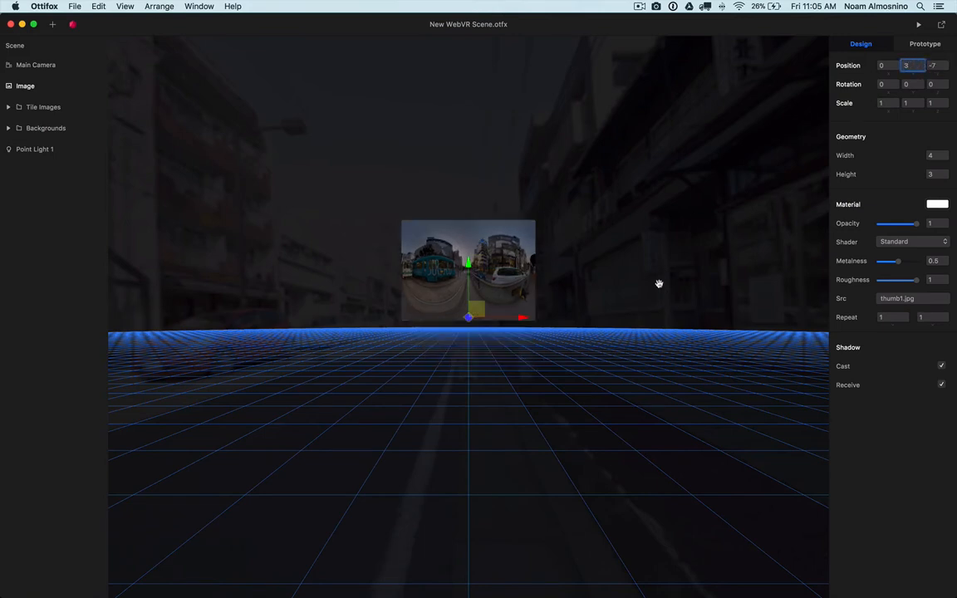
click(563, 364)
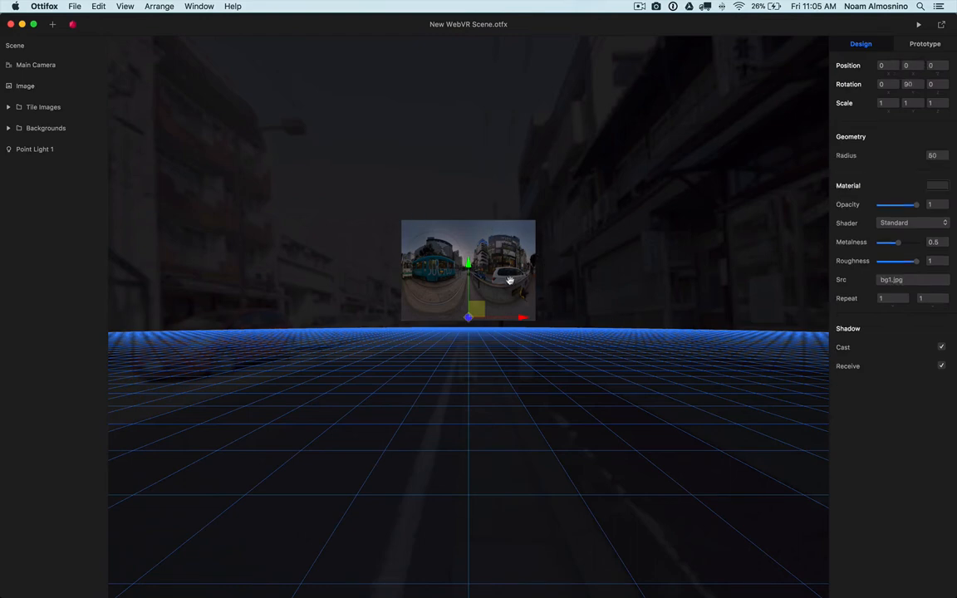
- Duplicate the thumb1.jpg image twice, moving one copy to X -4.25 and the other to X 4.25
click(20, 85)
key(super+d)
drag(523, 270, 378, 267)
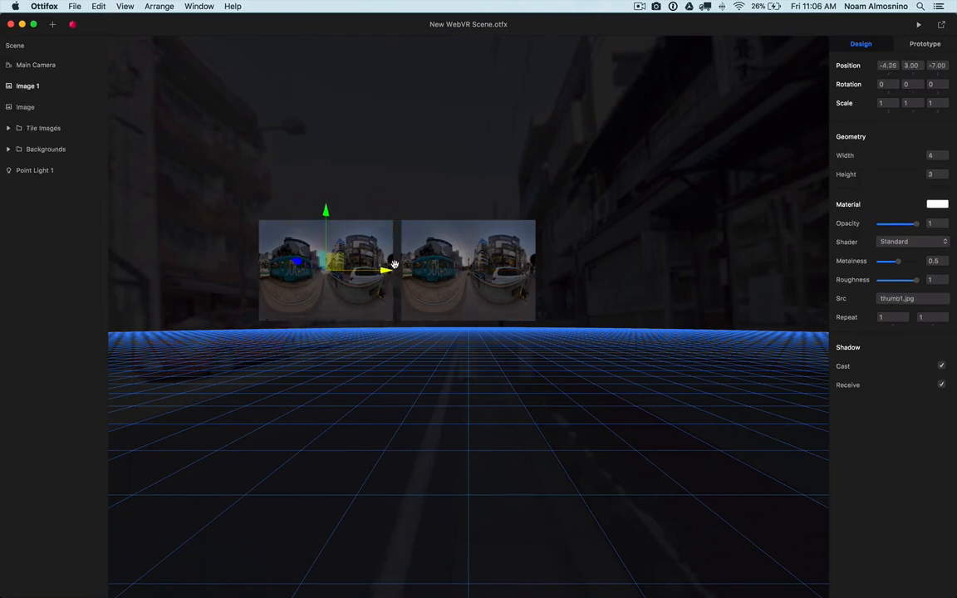
click(122, 6)
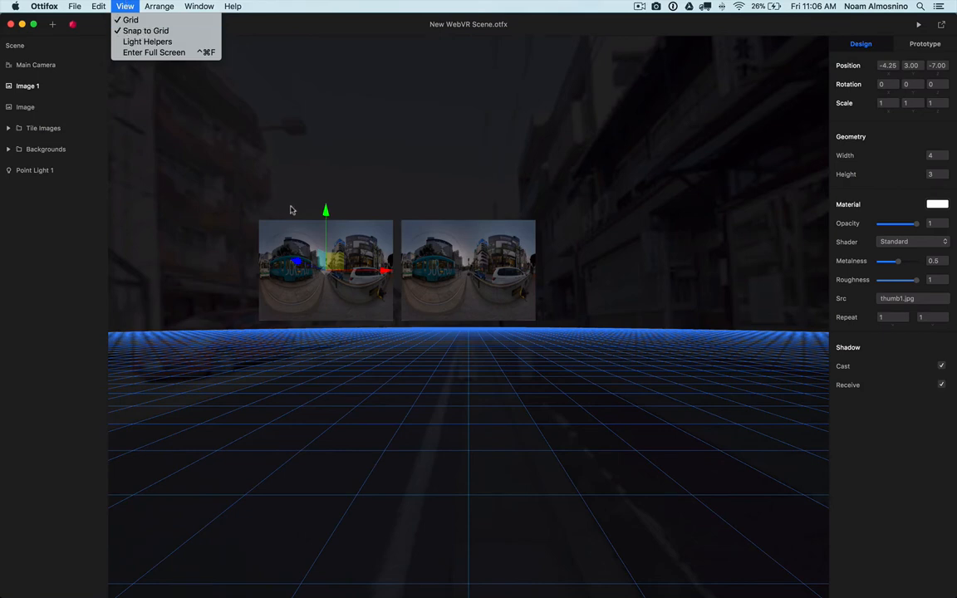
click(273, 152)
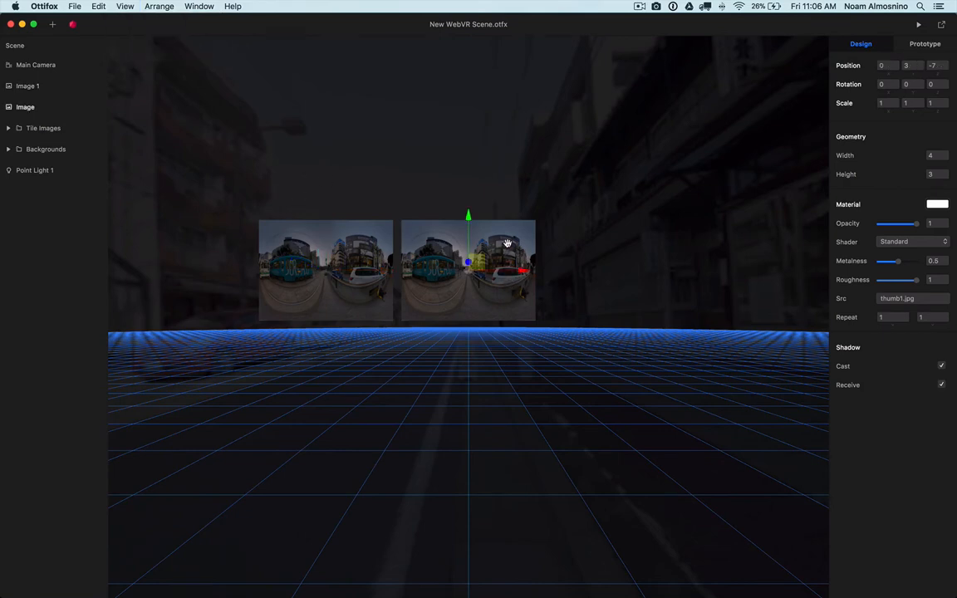
key(super+d)
drag(524, 269, 640, 264)
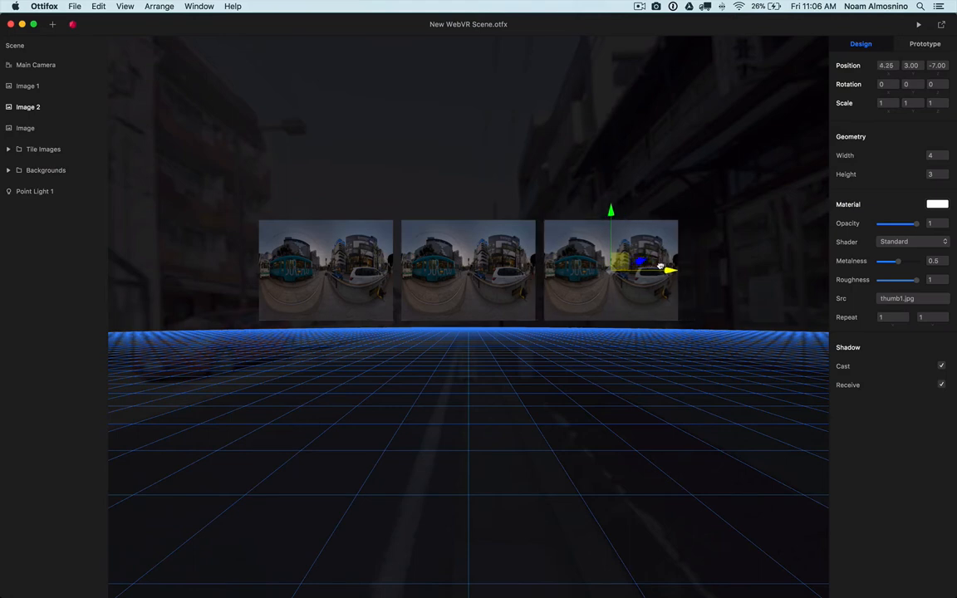
- Replace the source of the image at X -4.25 with thumb2.jpg
click(361, 261)
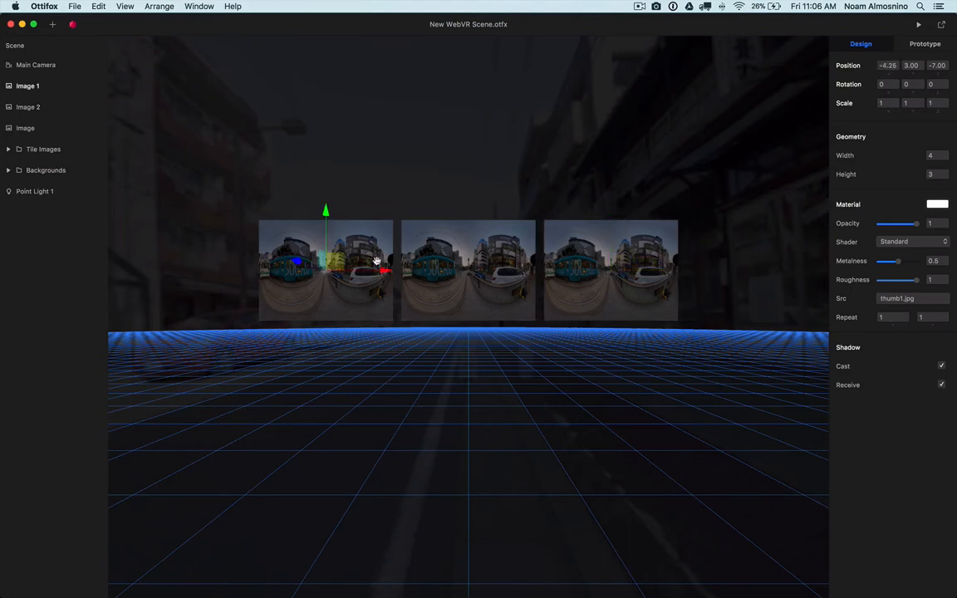
click(888, 304)
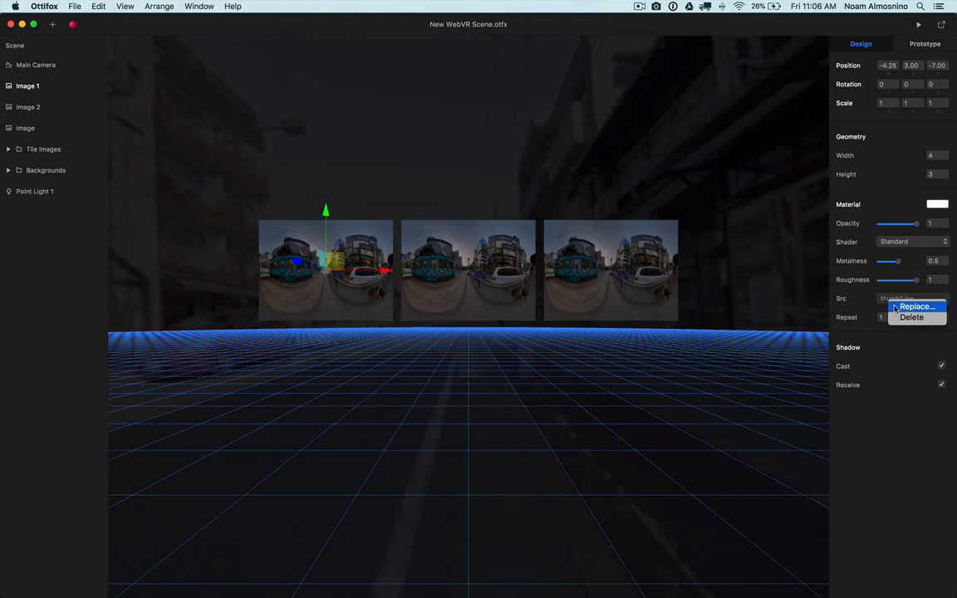
click(913, 306)
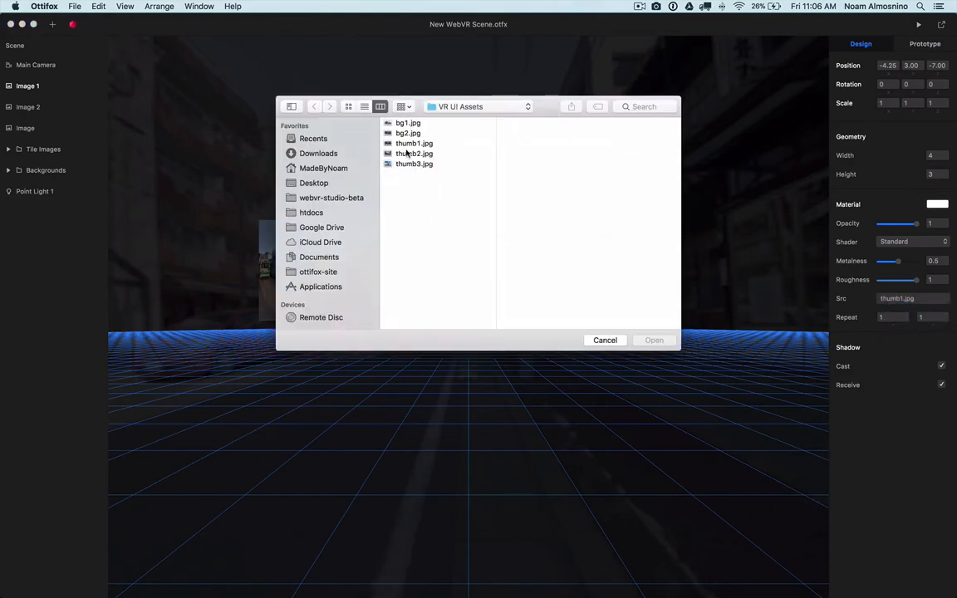
click(411, 154)
double_click(406, 153)
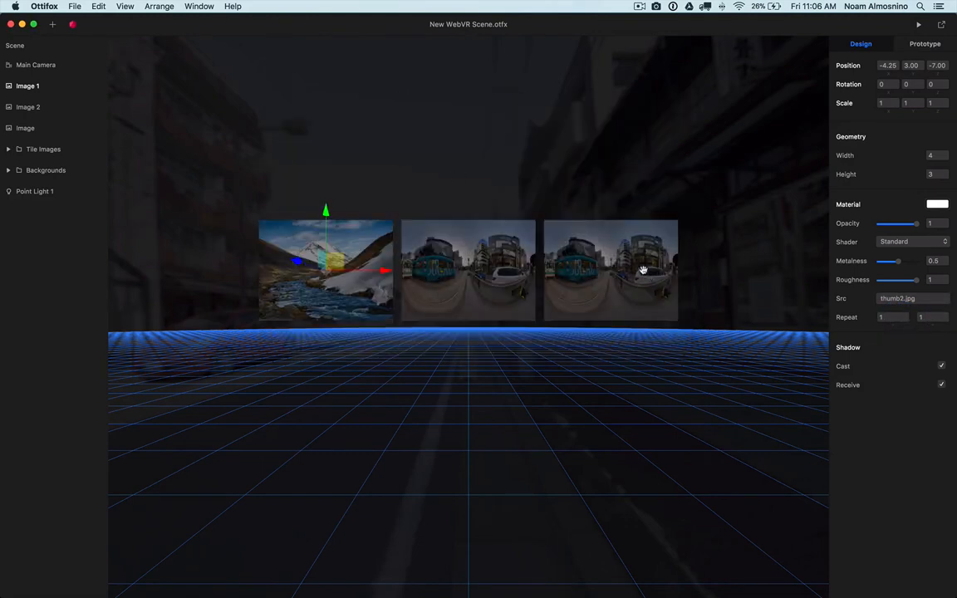
- Replace the source of the image at X 4.25 with thumb3.jpg
click(546, 224)
click(886, 297)
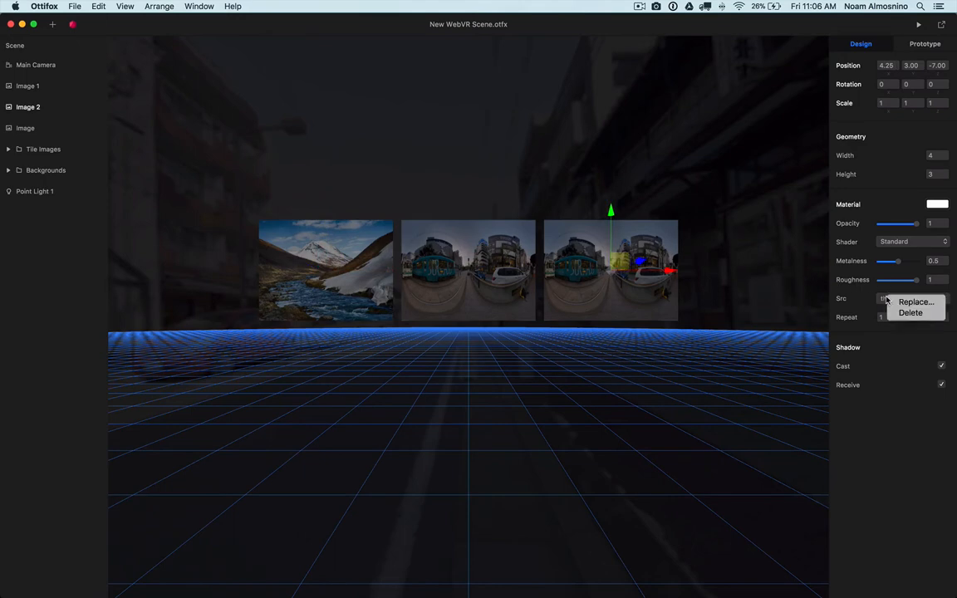
click(914, 302)
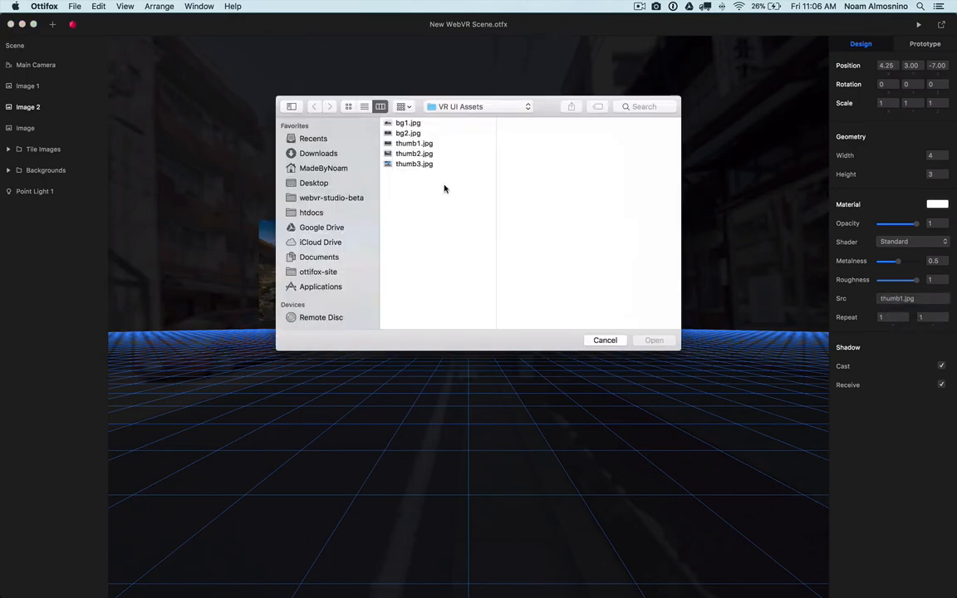
click(409, 165)
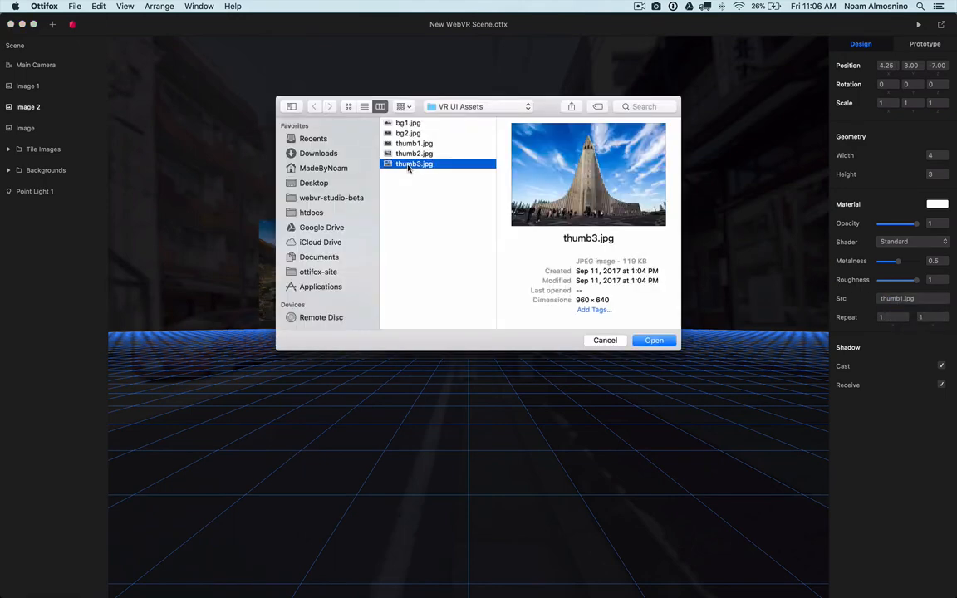
double_click(409, 164)
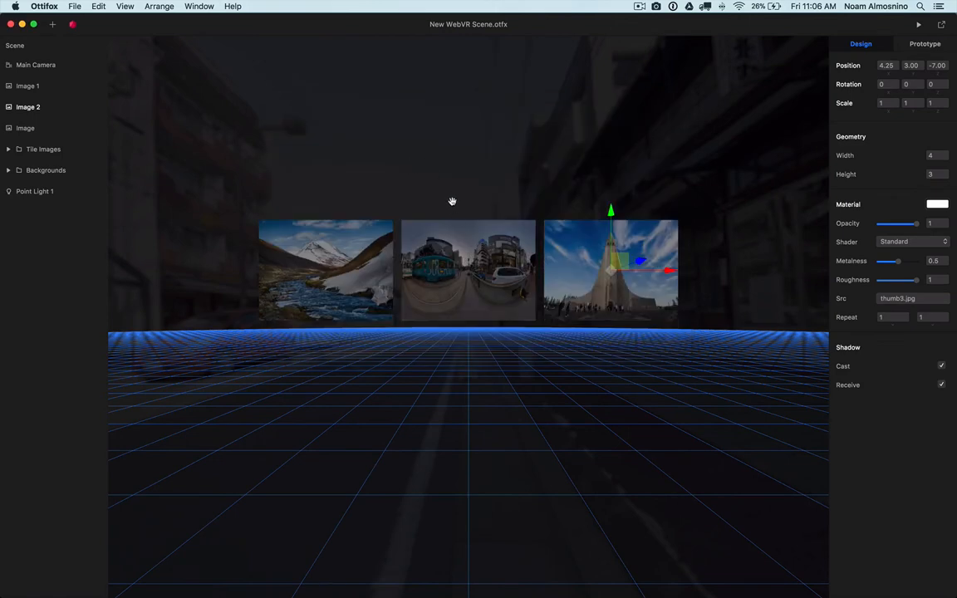
- Rename the middle image as Center Image and move it into the Tile Images group
click(33, 129)
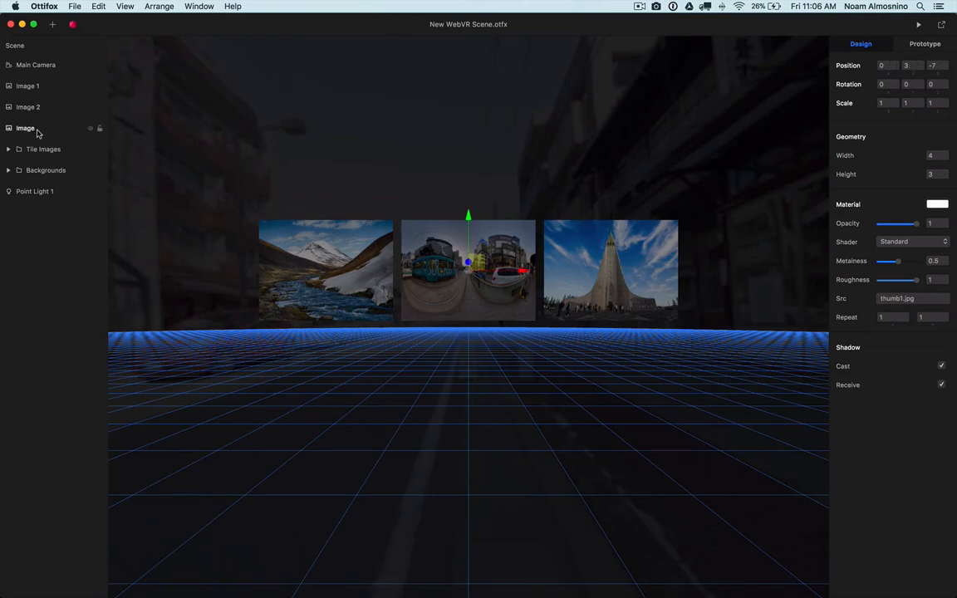
drag(24, 128, 32, 128)
double_click(27, 129)
key(Left)
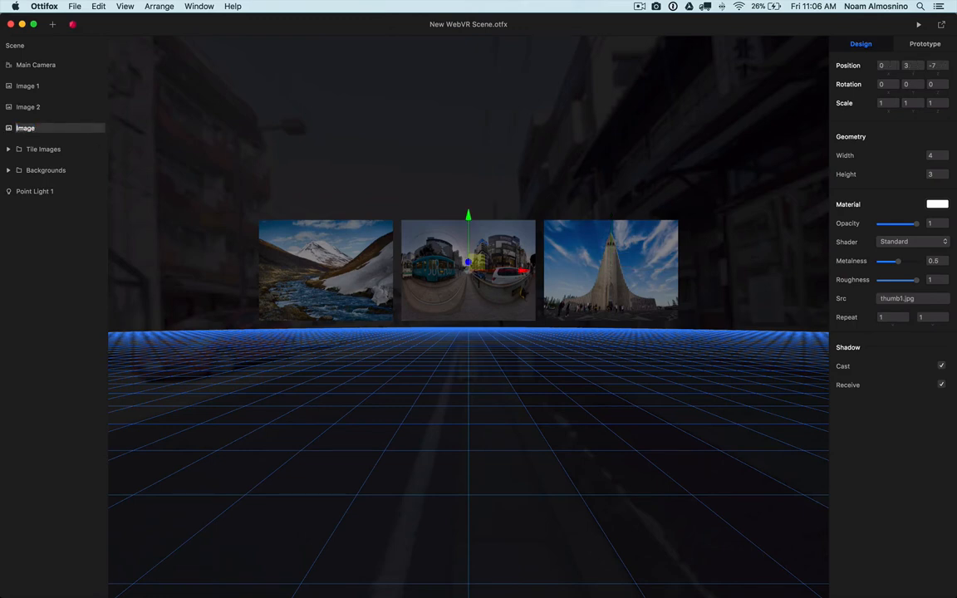
text(Center)
key(Return)
mouse_move(31, 128)
mouse_down()
mouse_move(36, 148)
mouse_move(37, 130)
mouse_up()
- Rename the thumb3.jpg image as Right Image and move it into the Tile Images group
click(34, 108)
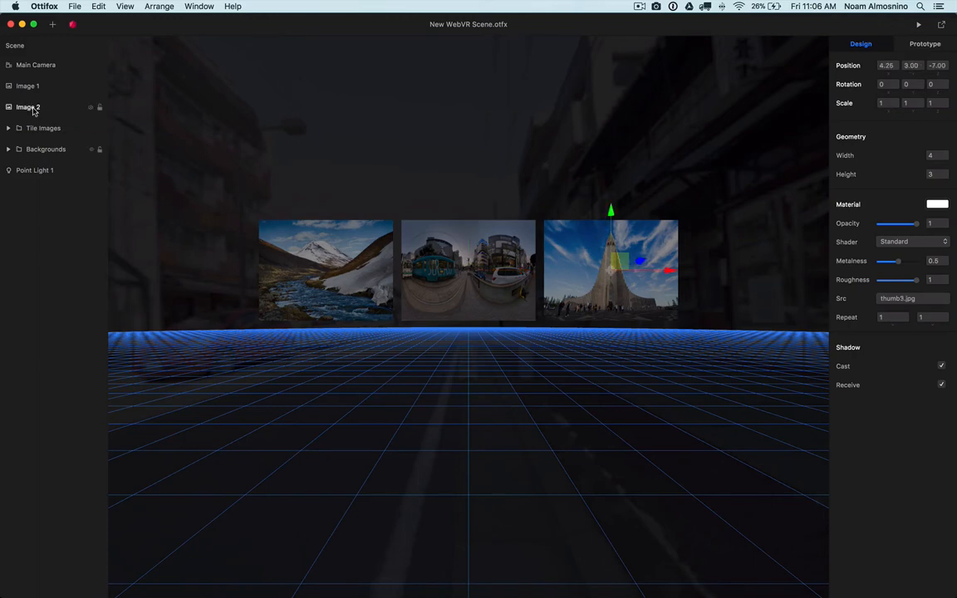
double_click(34, 109)
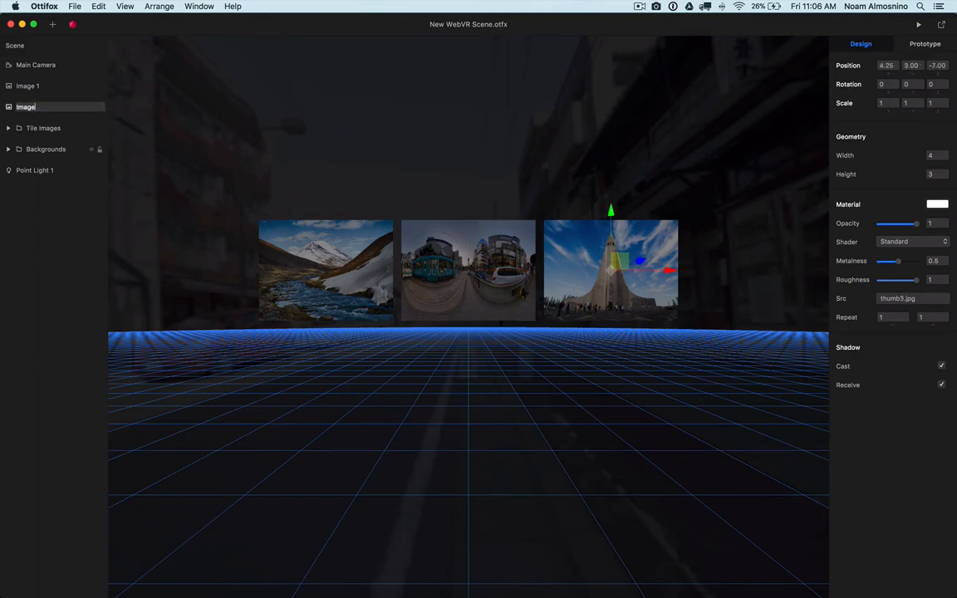
text(Right)
mouse_move(35, 103)
mouse_down()
mouse_move(37, 128)
mouse_move(38, 118)
mouse_up()
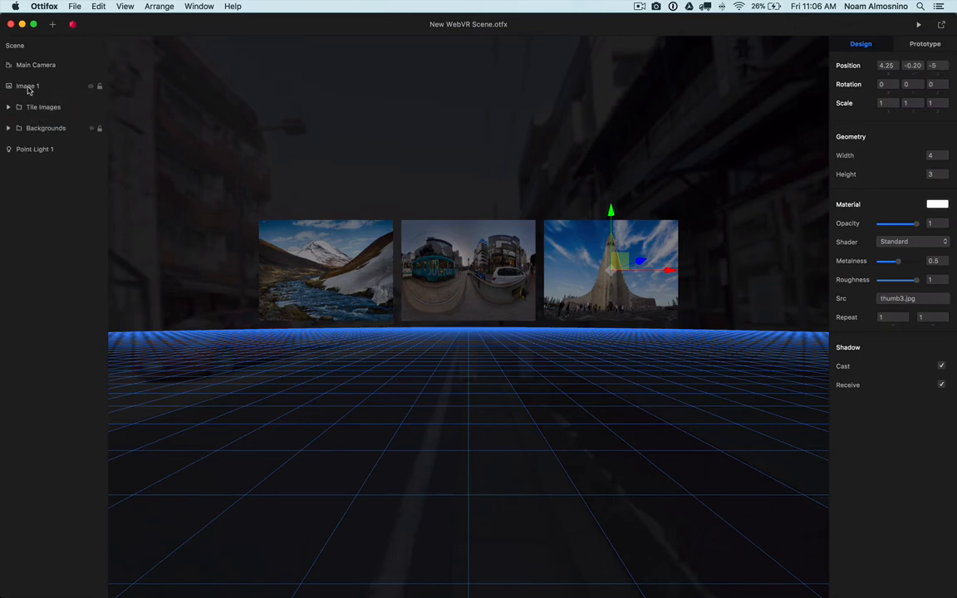
- Rename the thumb2.jpg image as Left Image and move it into the Tile Images group
click(27, 86)
click(29, 89)
key(Right)
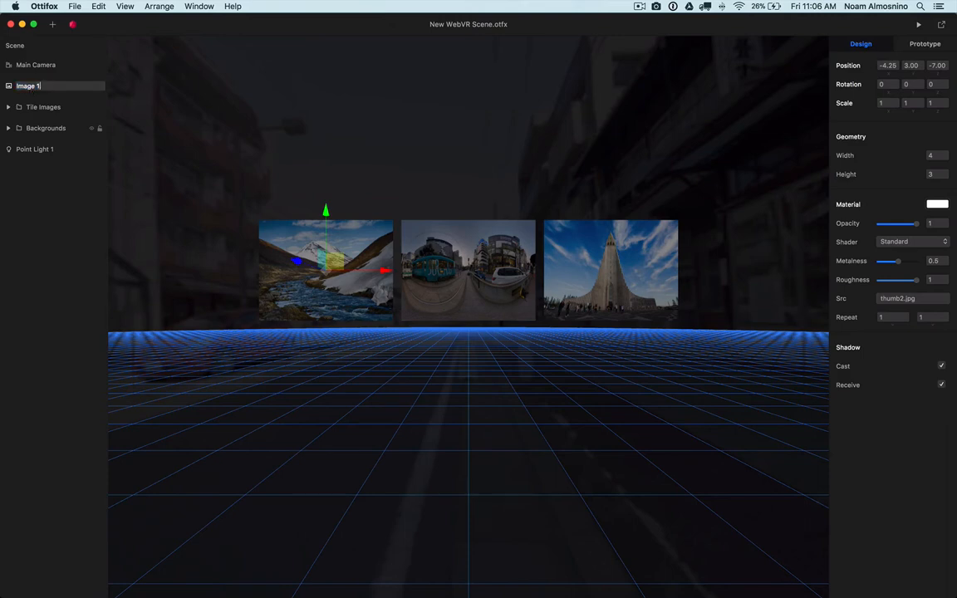
key(super+Left)
text(Left)
key(Return)
mouse_move(27, 87)
mouse_down()
mouse_move(37, 105)
mouse_move(40, 90)
mouse_up()
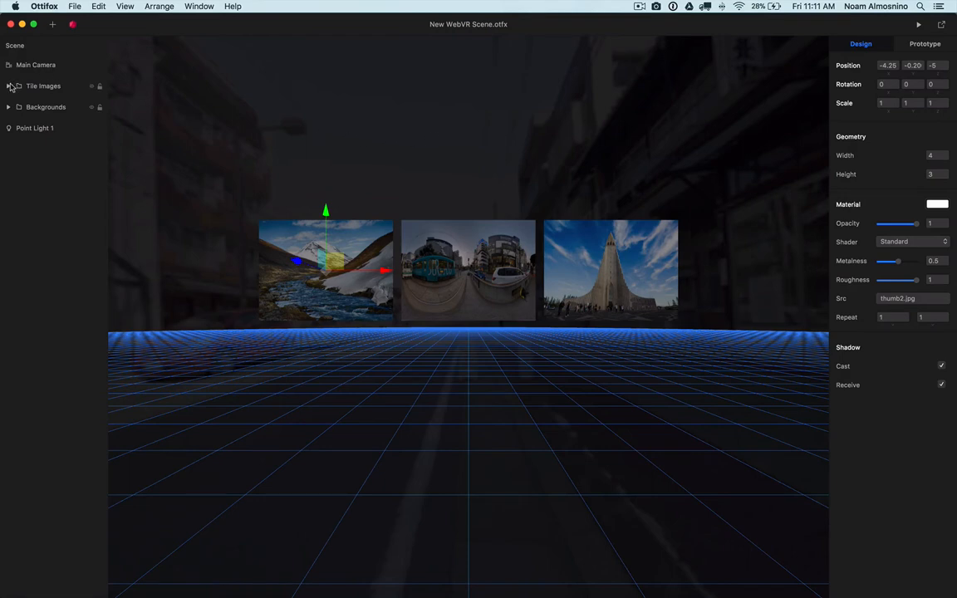
- Add a nested group above Center Image inside Tile Images and set its Y and Z positions to 0
click(8, 85)
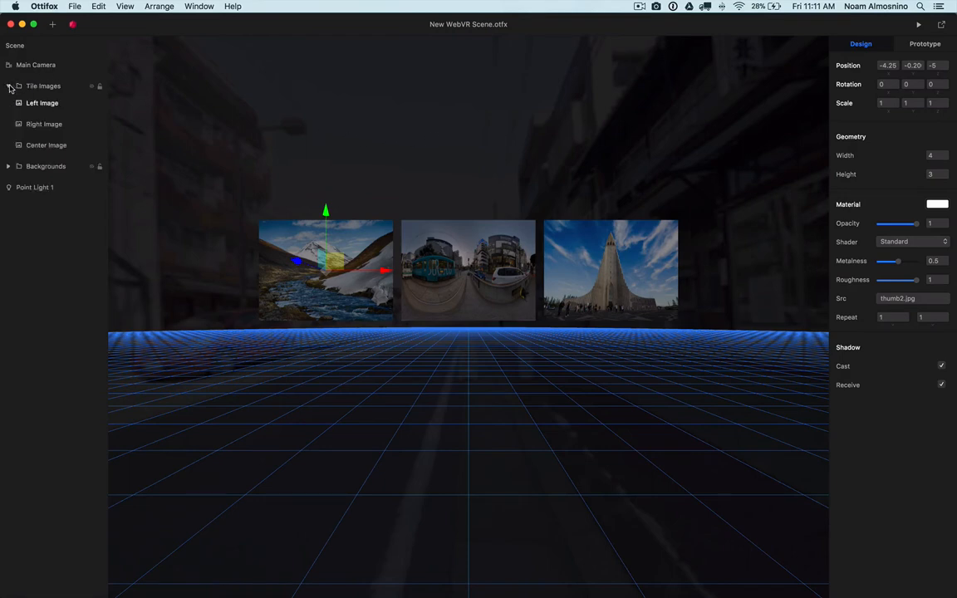
click(35, 143)
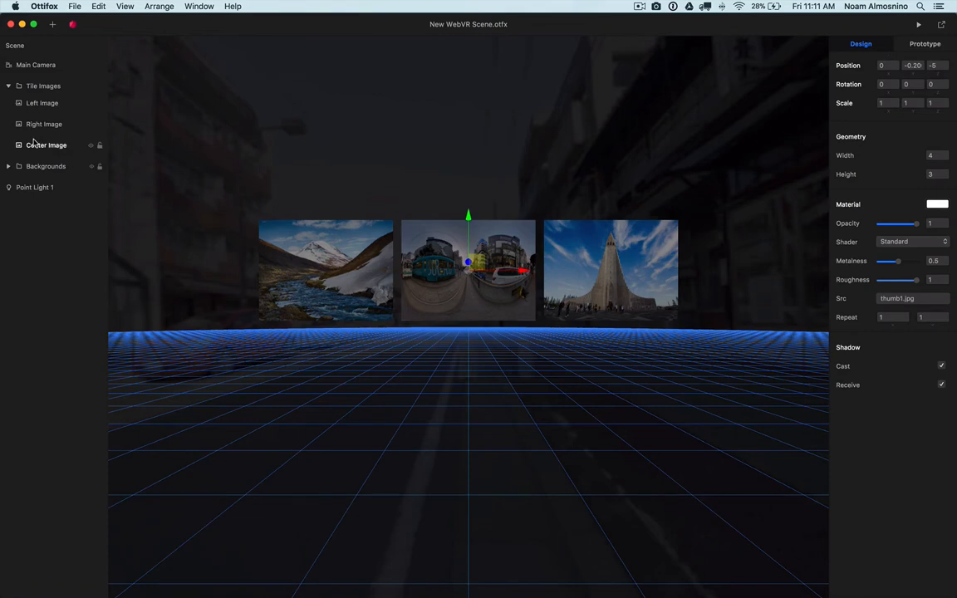
click(52, 24)
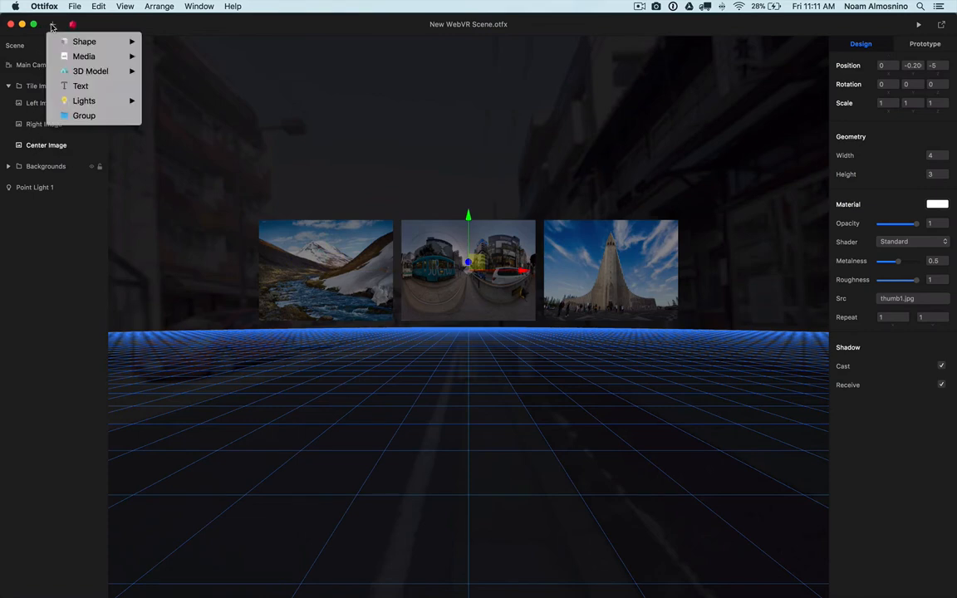
click(83, 115)
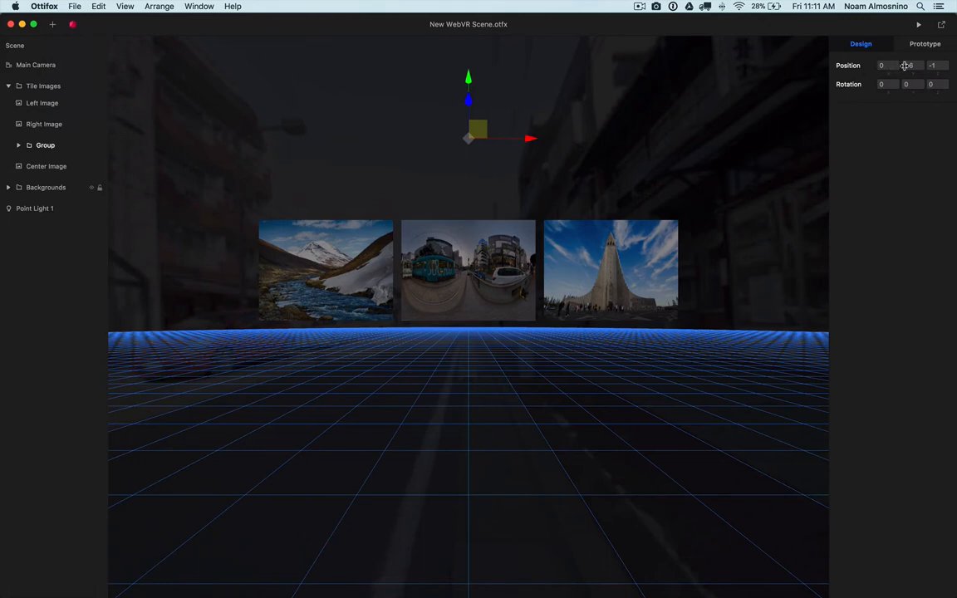
click(905, 66)
text(0)
key(Tab)
text(0)
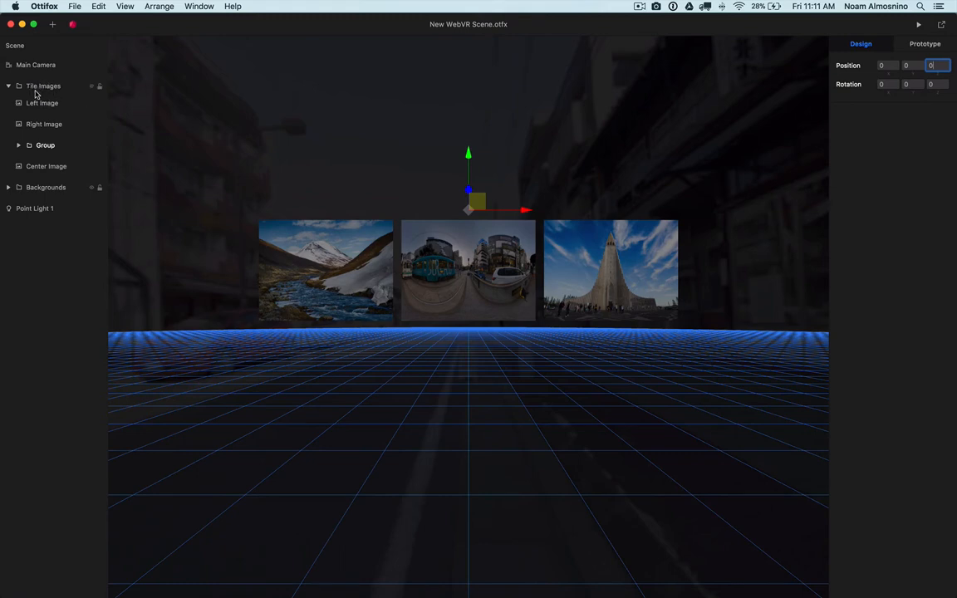
- Rename the nested group as Center Tile and move Center Image into it
double_click(50, 147)
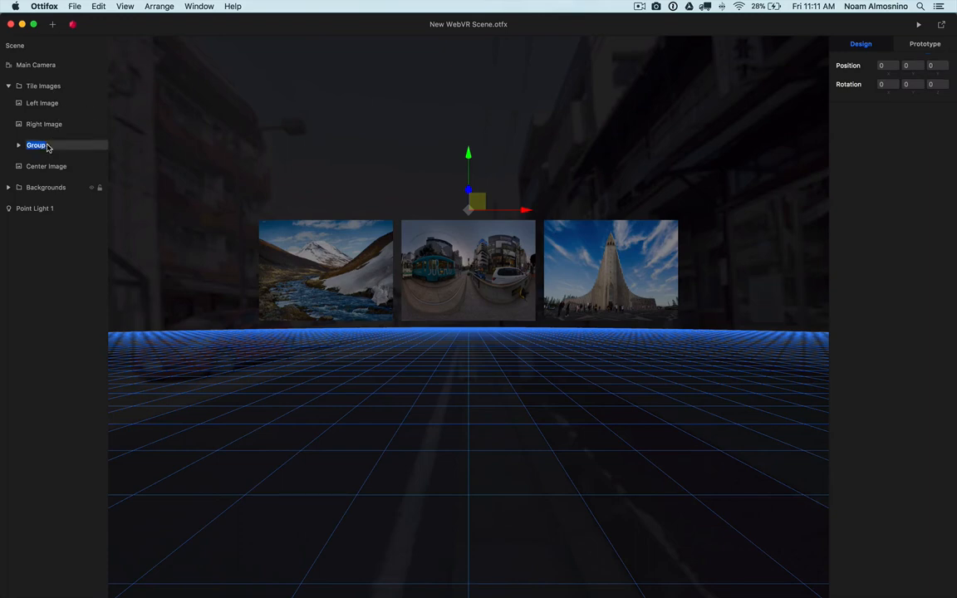
text(Center Tile)
key(Return)
drag(42, 168, 21, 146)
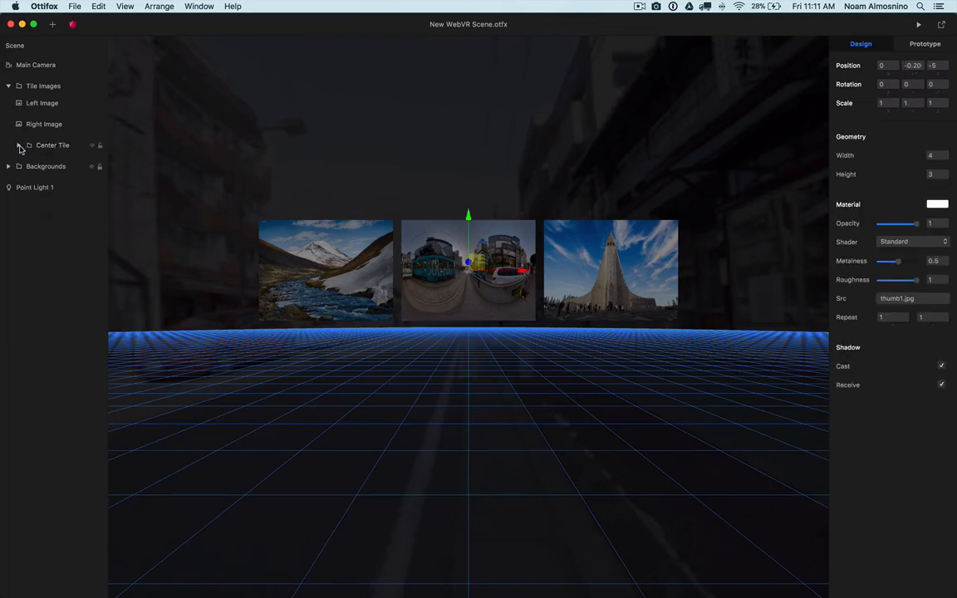
click(19, 145)
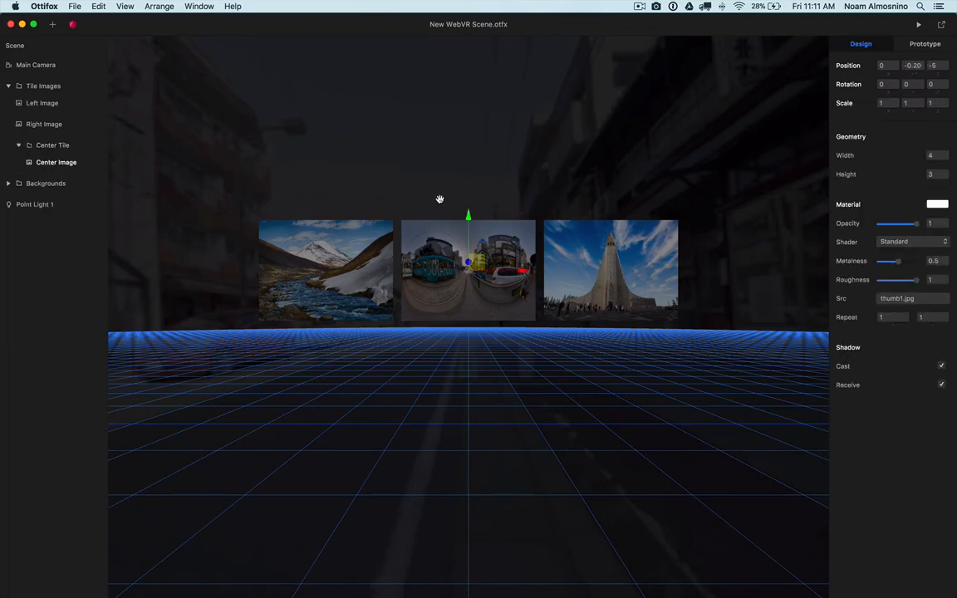
- Add a plane above Center Image in the Center Tile group and set its width to 4 and height to 3
click(52, 26)
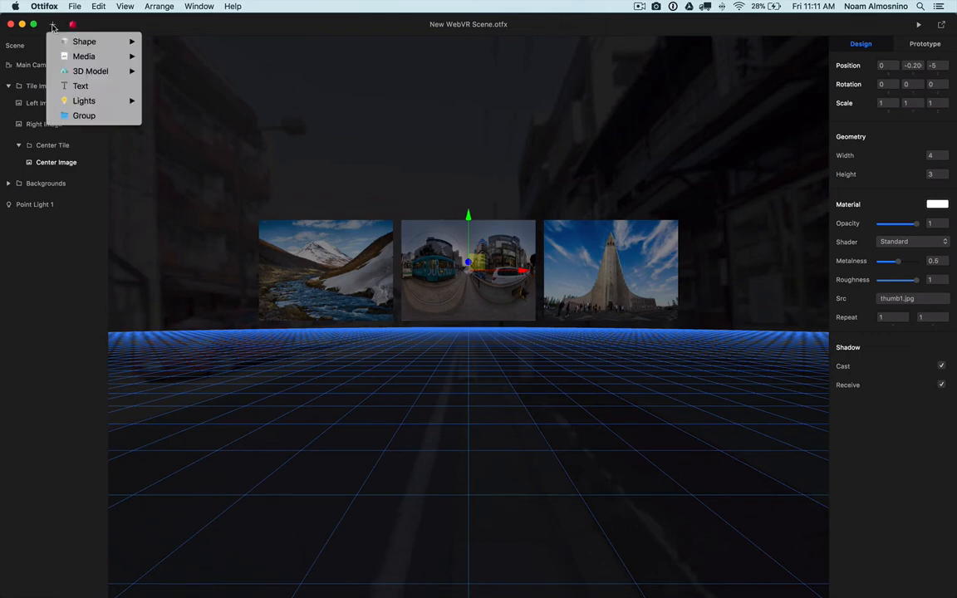
mouse_move(95, 42)
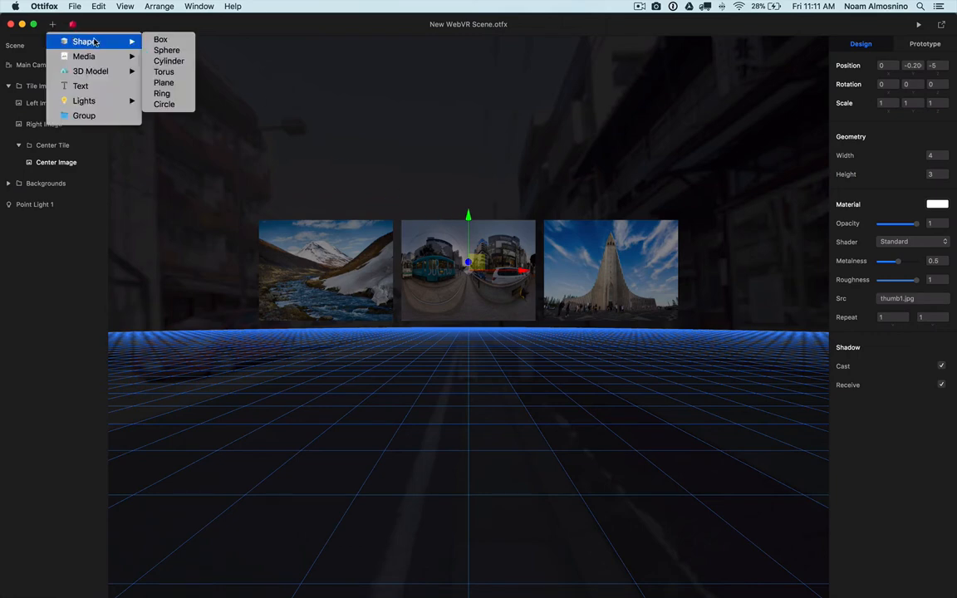
click(166, 84)
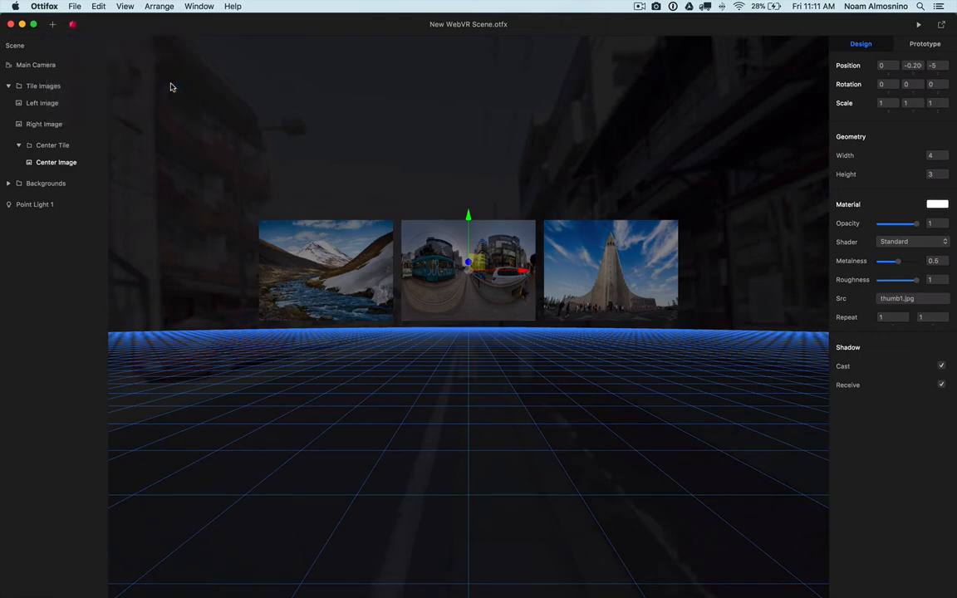
click(934, 156)
text(4)
key(Tab)
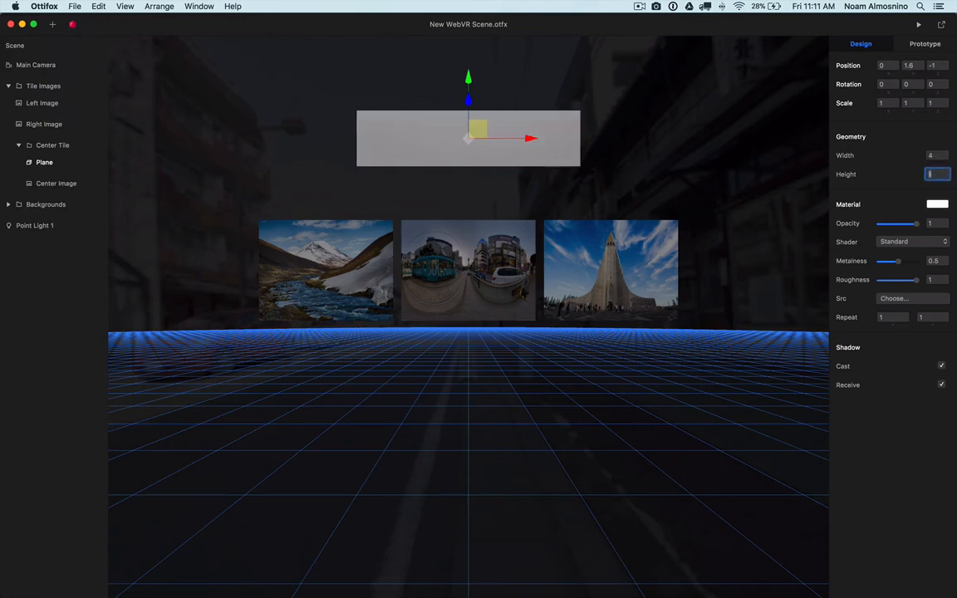
text(3)
- Set the plane's material color to near-black 101010 and its opacity to 0.75
click(936, 205)
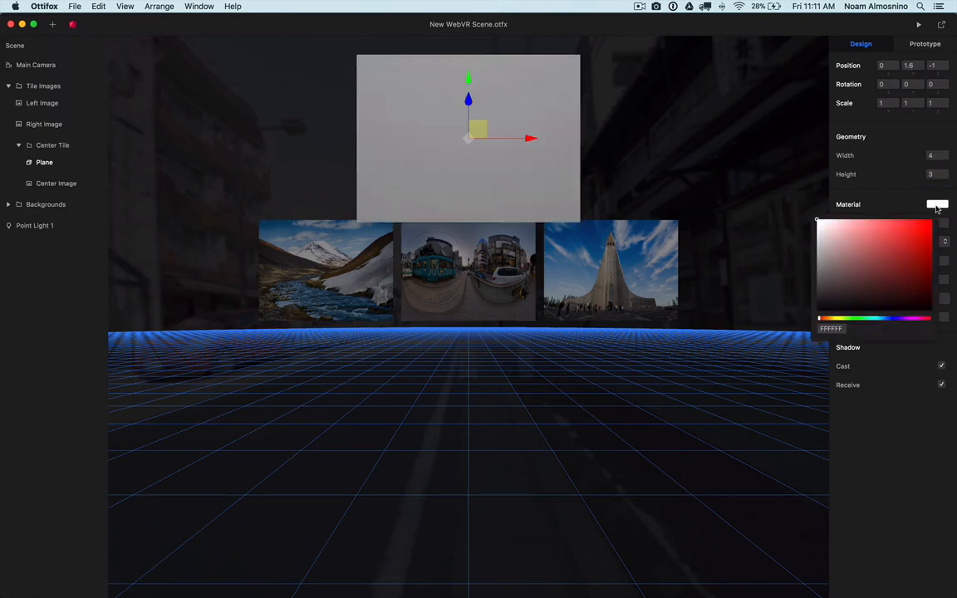
click(816, 308)
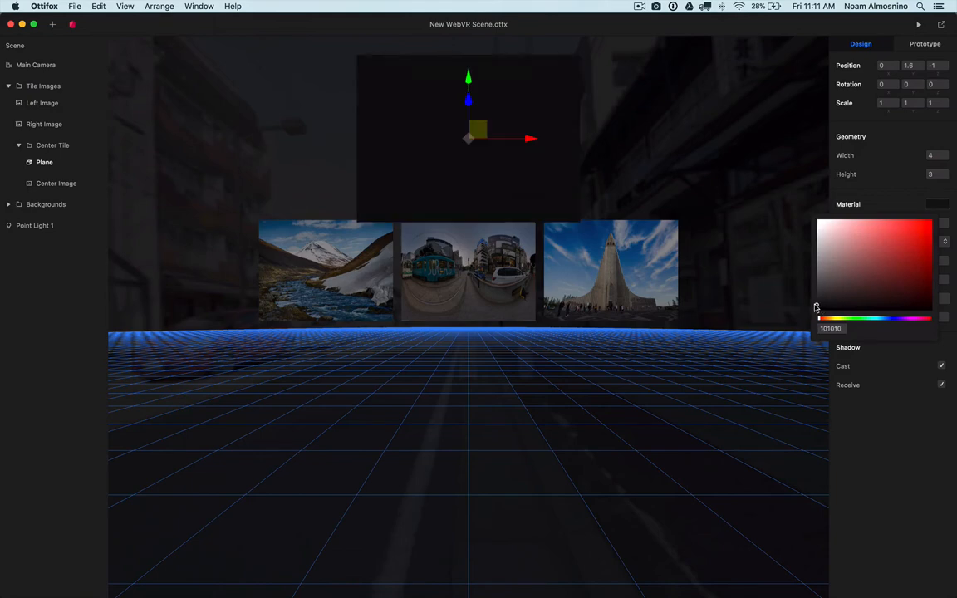
click(875, 179)
click(906, 224)
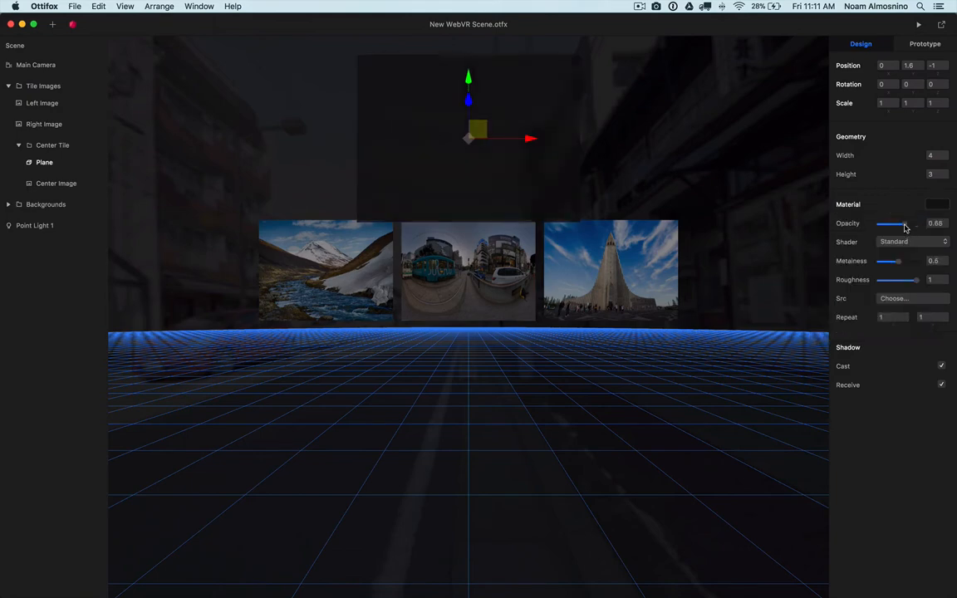
drag(905, 227, 908, 227)
- Set the plane's Y position to 0 and its Z position to -5
double_click(918, 65)
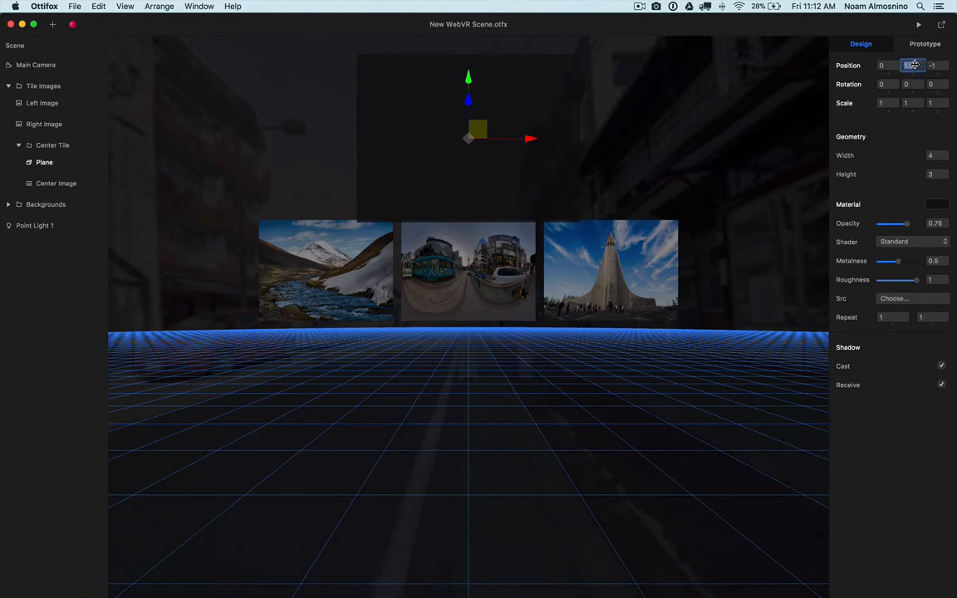
text(0)
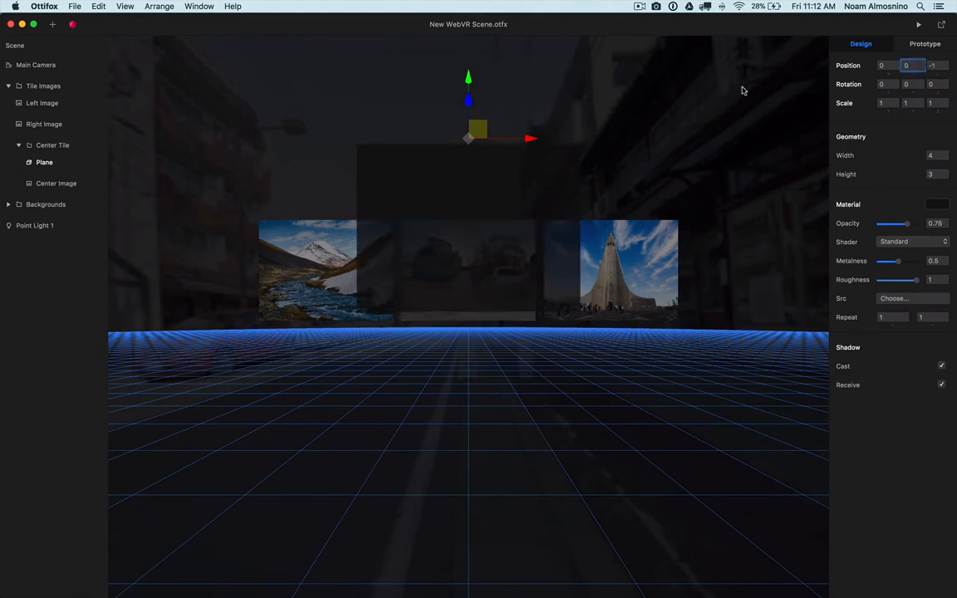
click(59, 184)
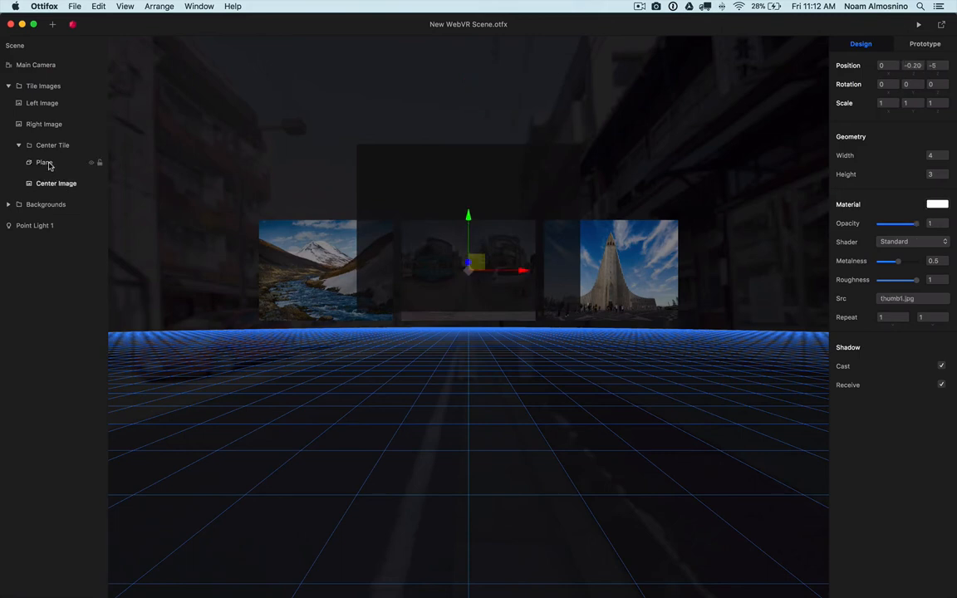
click(44, 163)
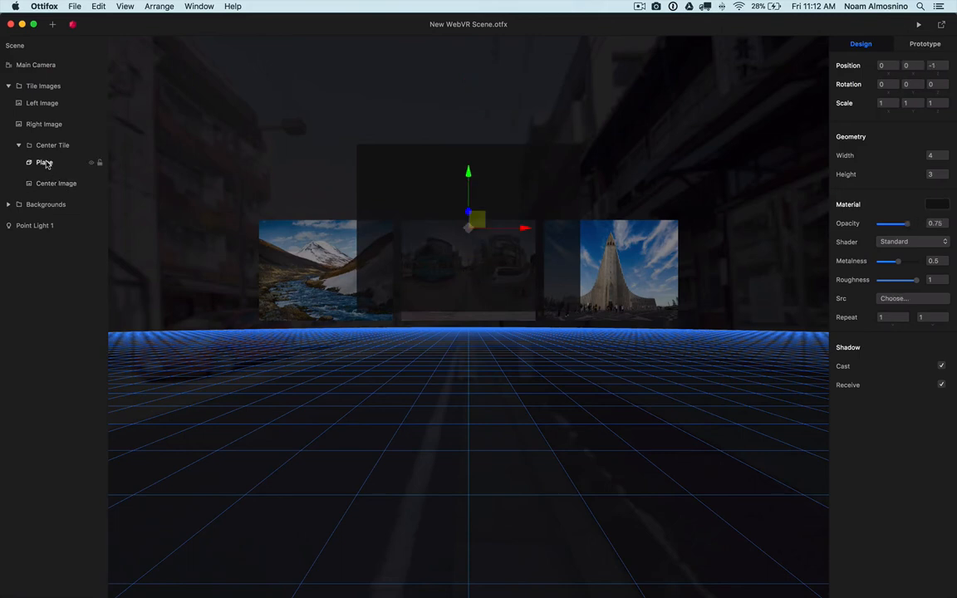
double_click(939, 66)
text(-5)
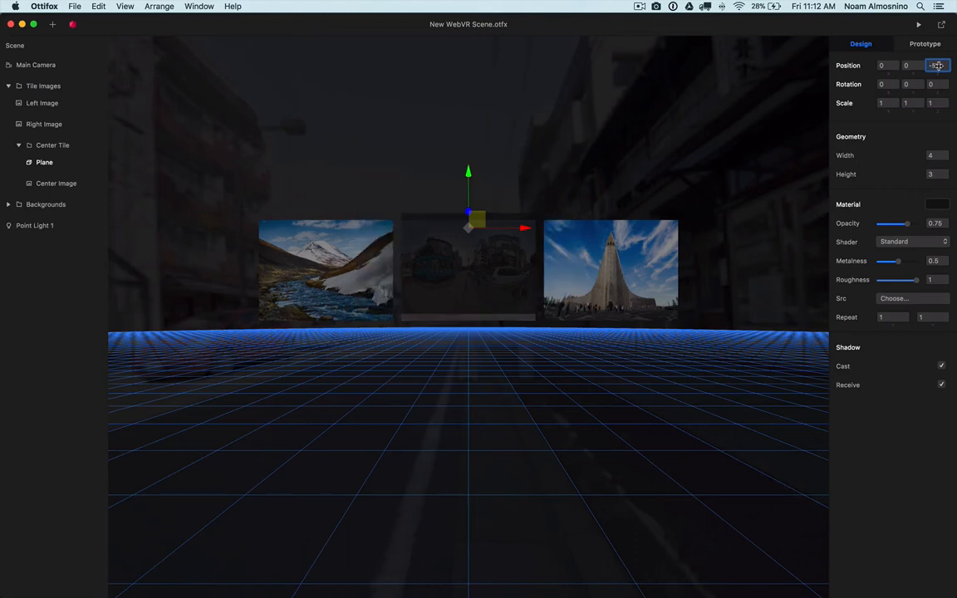
- Copy Center Image's Y position of -0.2 to the plane so it covers the center image
click(56, 183)
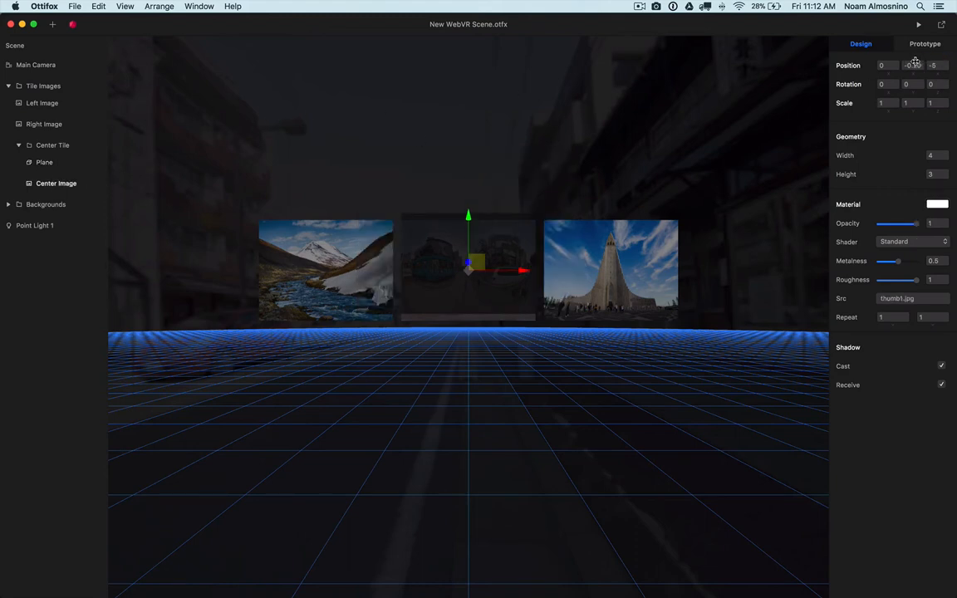
click(911, 64)
key(super+c)
click(41, 163)
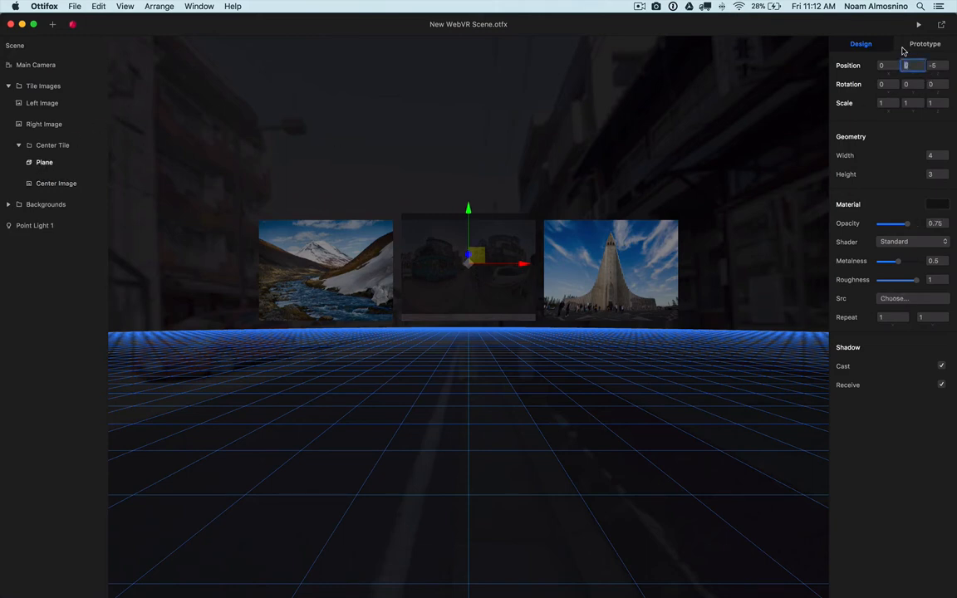
key(super+v)
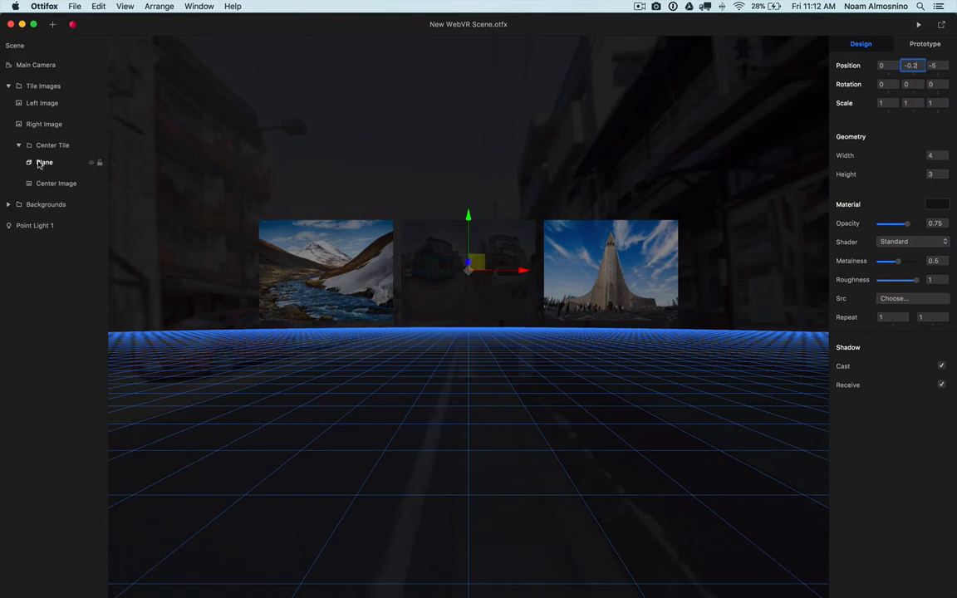
- Add a text object to the Center Tile group and position it at Y -0.50 and Z -5
click(52, 27)
click(90, 86)
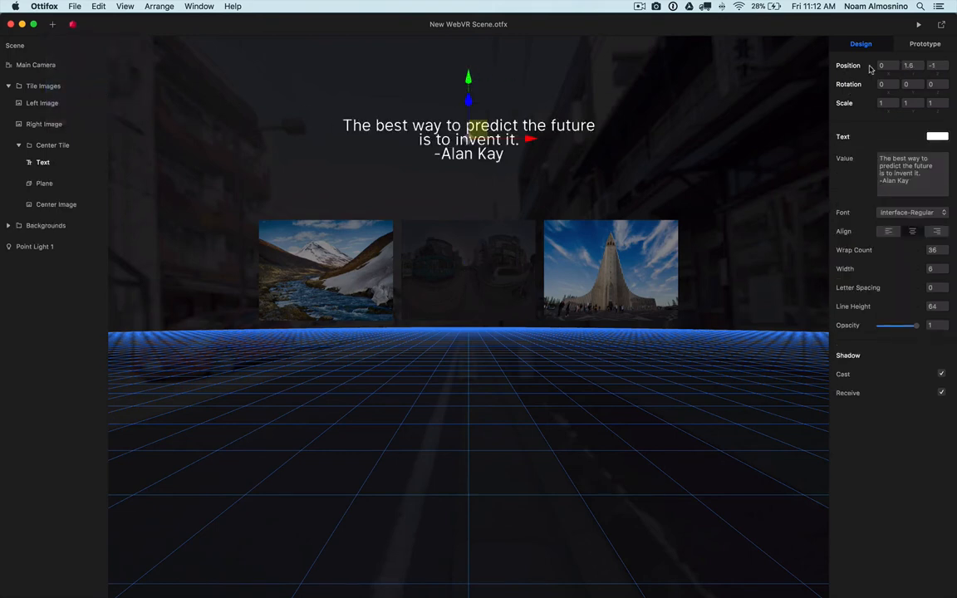
click(914, 64)
text(-0.)
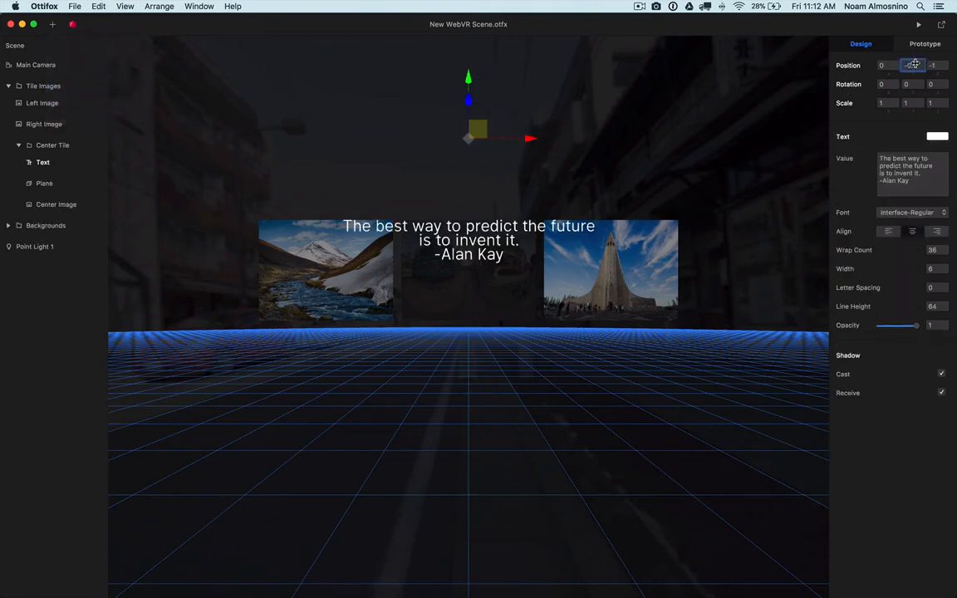
text(2)
drag(468, 183, 467, 203)
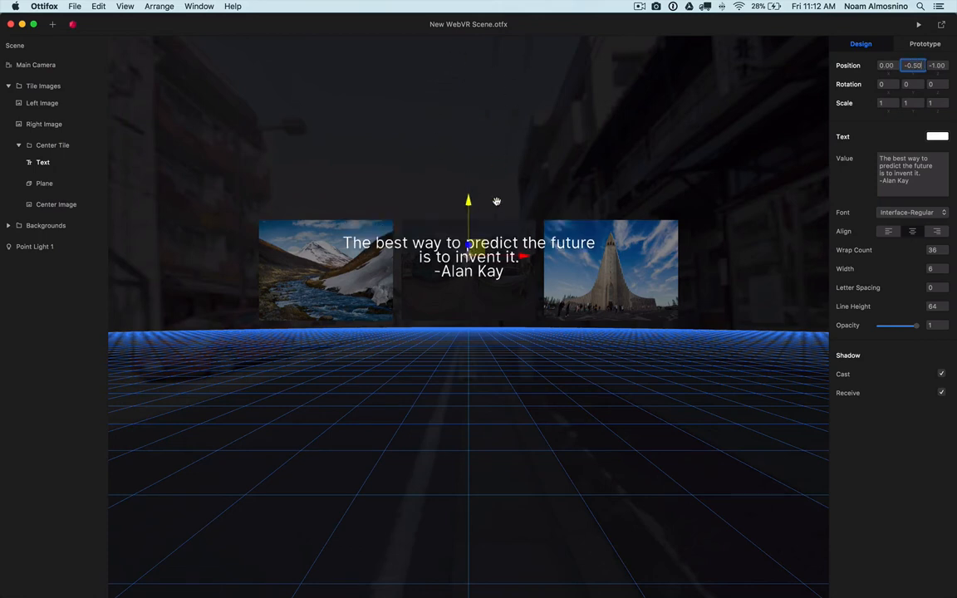
click(938, 65)
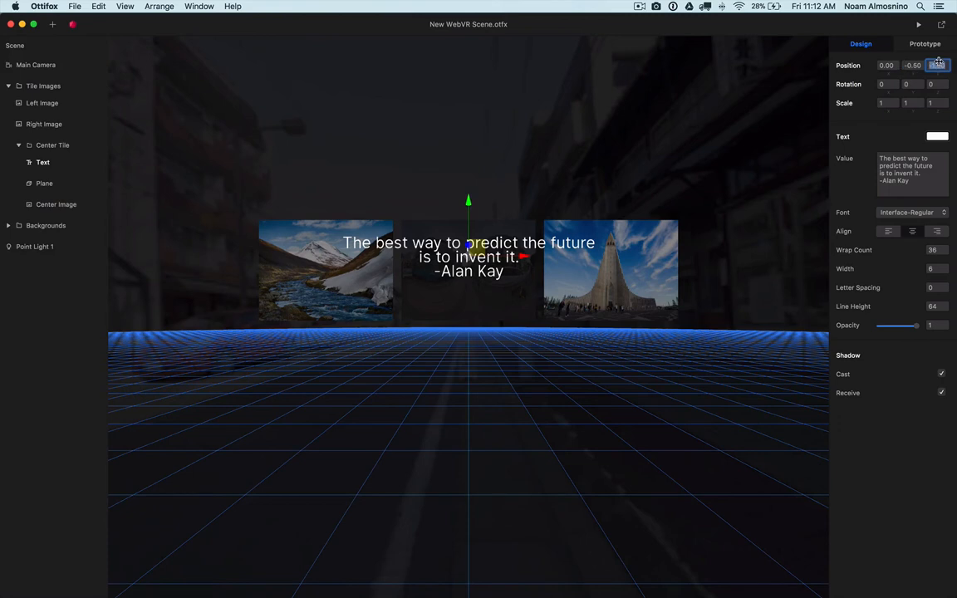
text(-5)
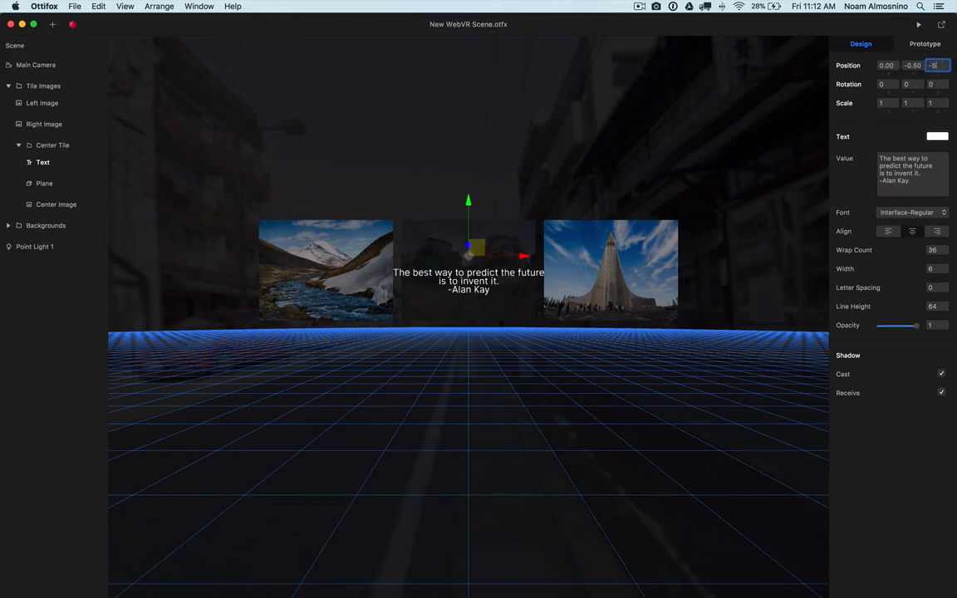
- Replace the text's content with "Kumamoto City" and raise it to Y position -0.25
click(915, 184)
key(super+a)
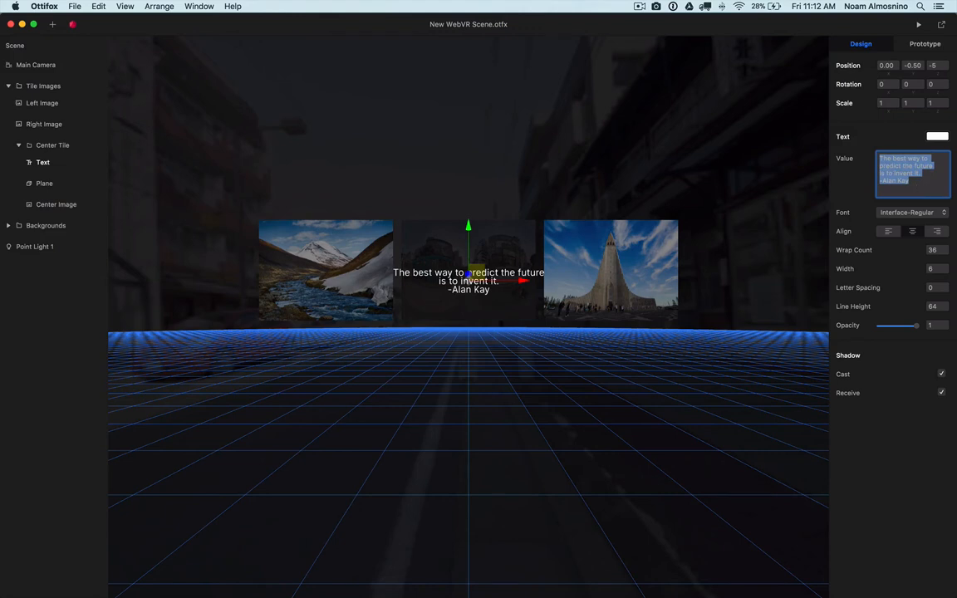
text(Kumamoto)
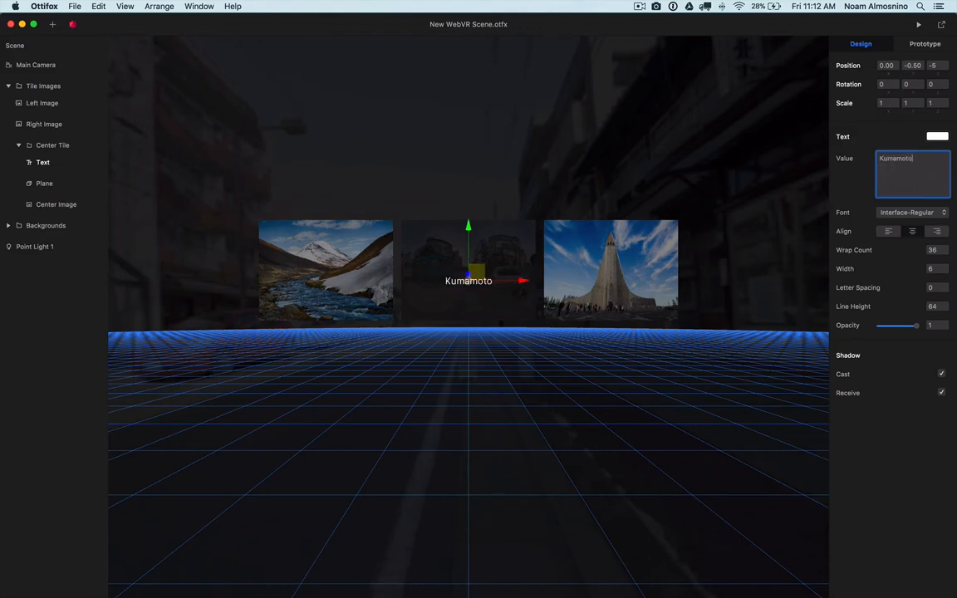
text( City)
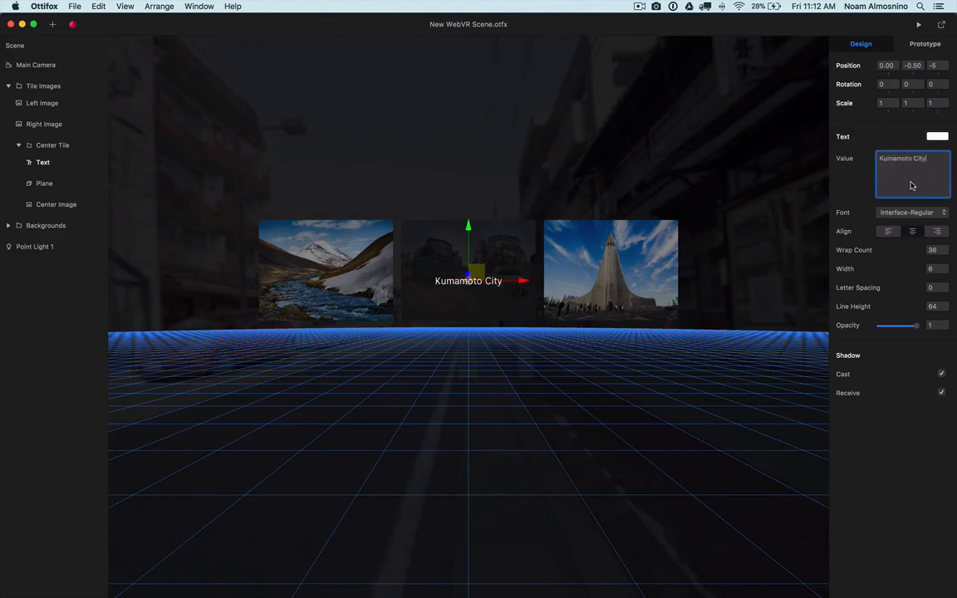
drag(468, 225, 467, 216)
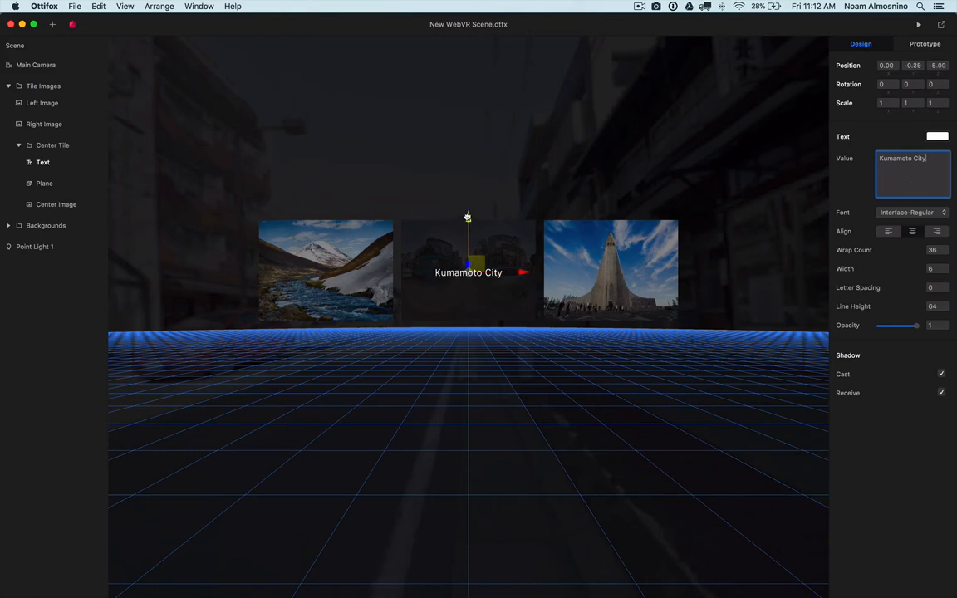
- Rename the dark plane as Overlay and nest the Kumamoto City text inside it
click(43, 184)
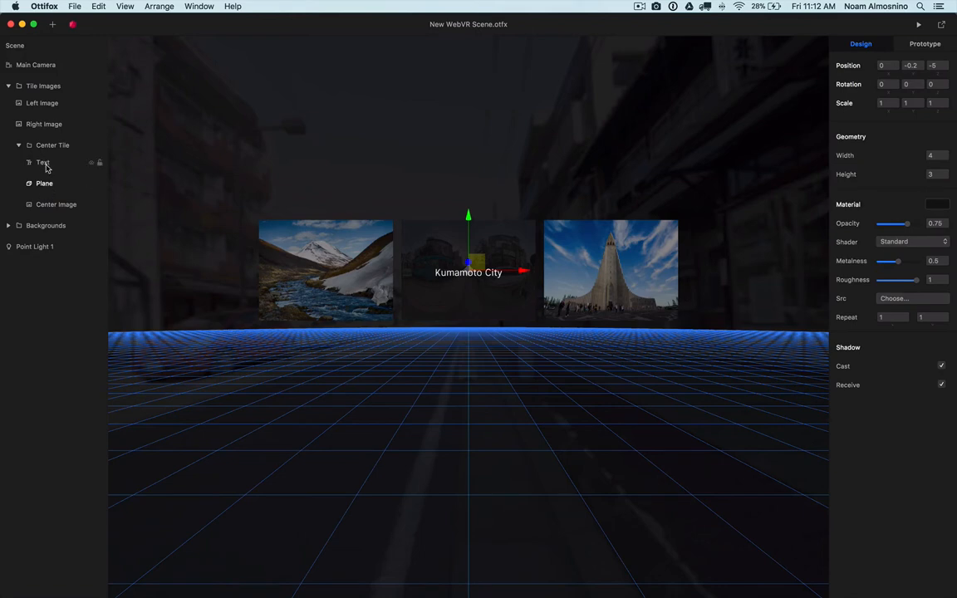
click(45, 165)
click(47, 184)
double_click(48, 186)
text(Overlay)
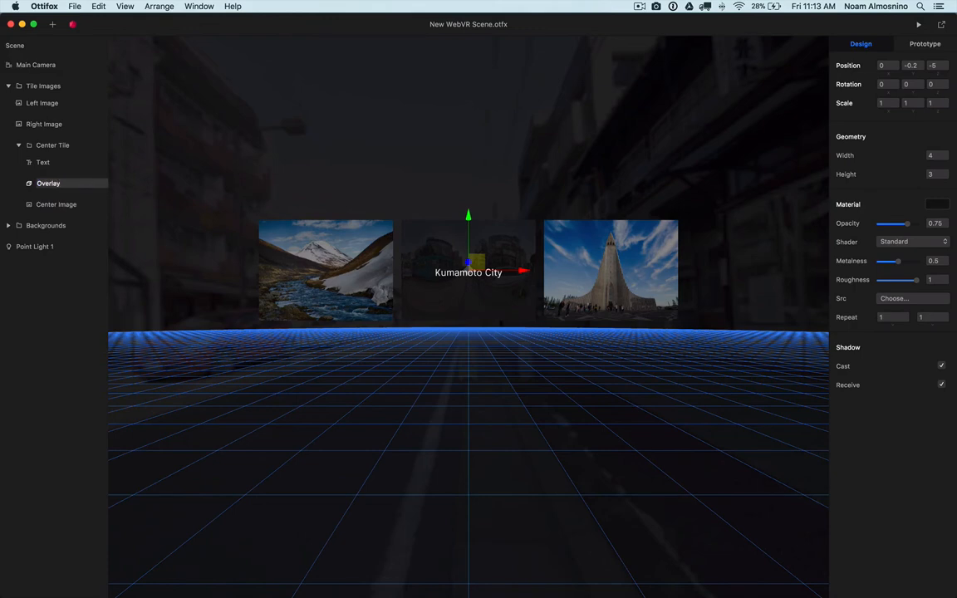
click(43, 162)
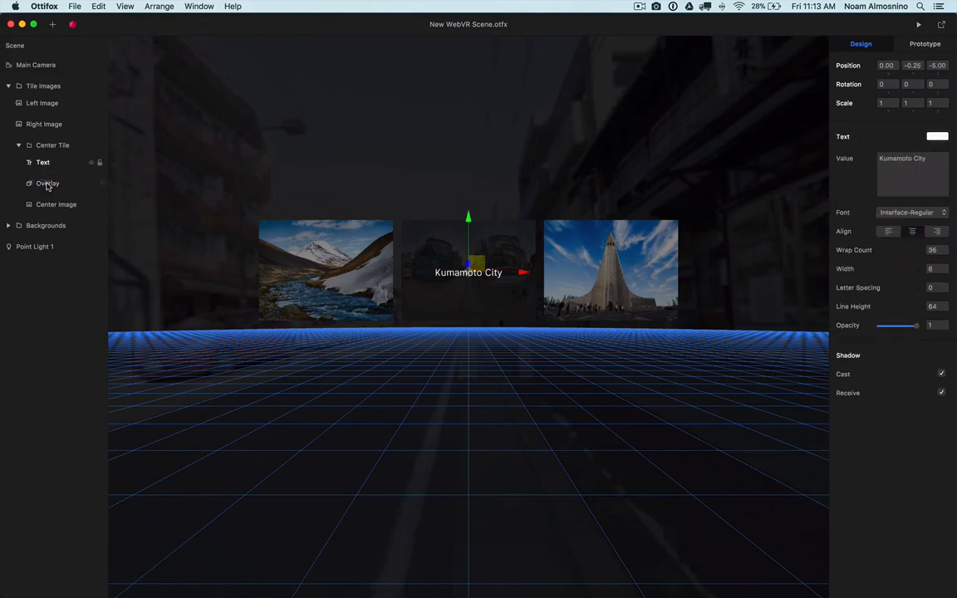
drag(47, 186, 52, 174)
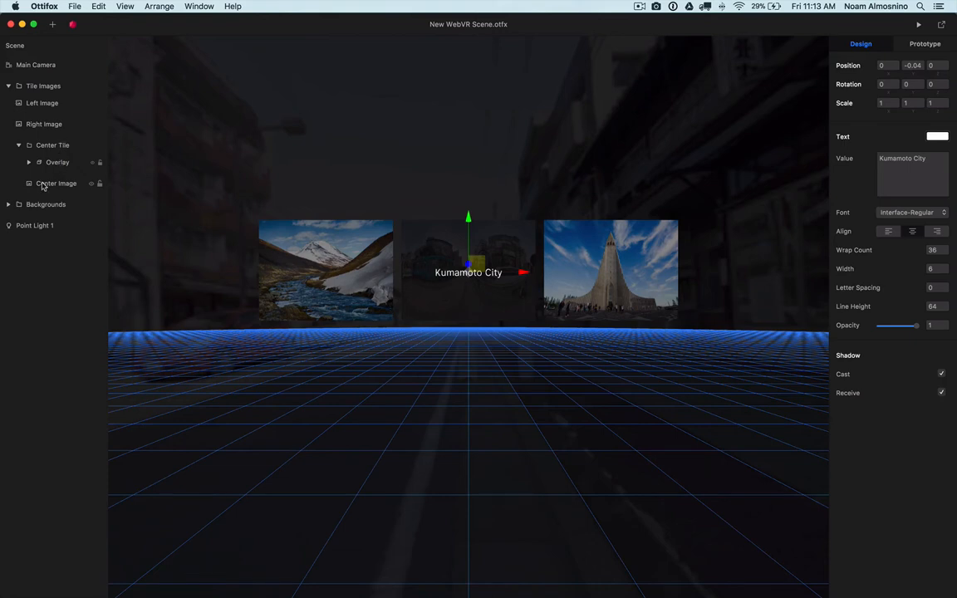
- Add another plane above Overlay in the Center Tile group and rename it as Button
click(51, 162)
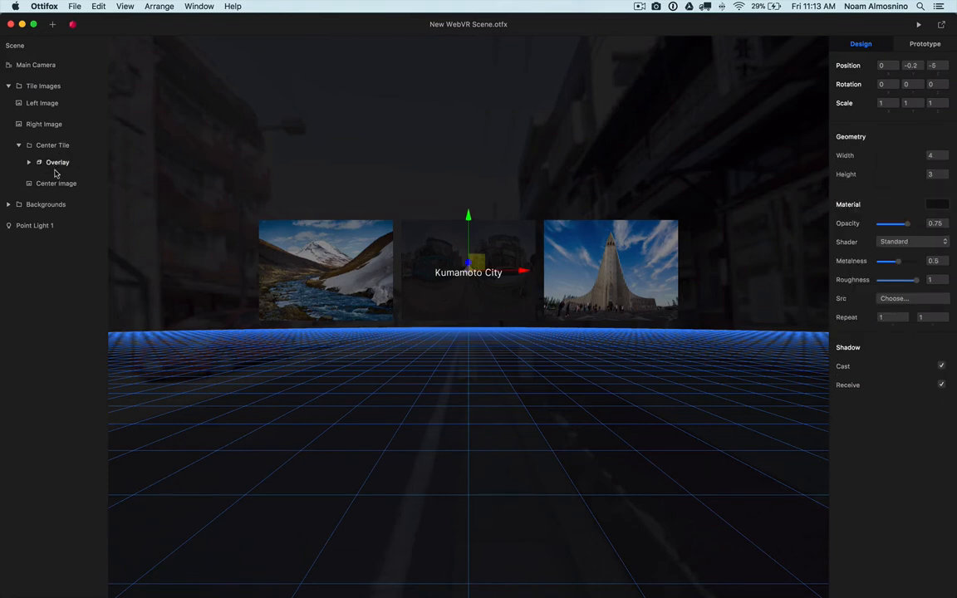
click(54, 25)
mouse_move(84, 41)
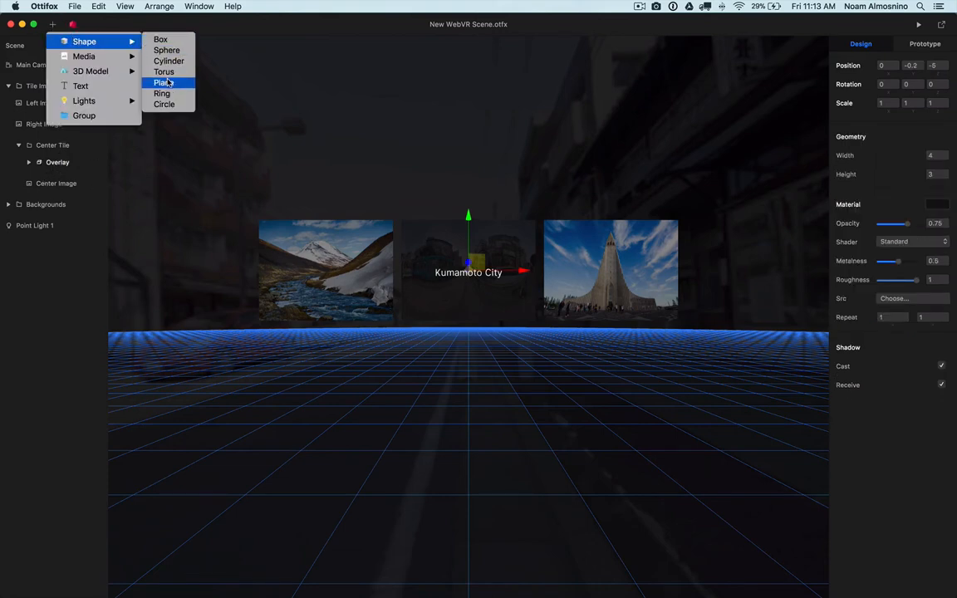
click(166, 82)
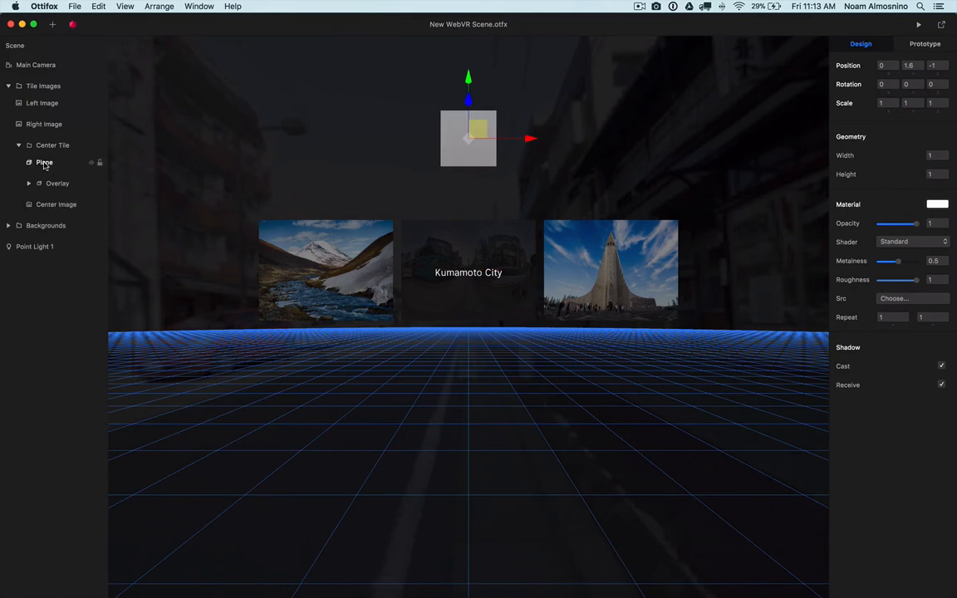
double_click(45, 163)
text(Button)
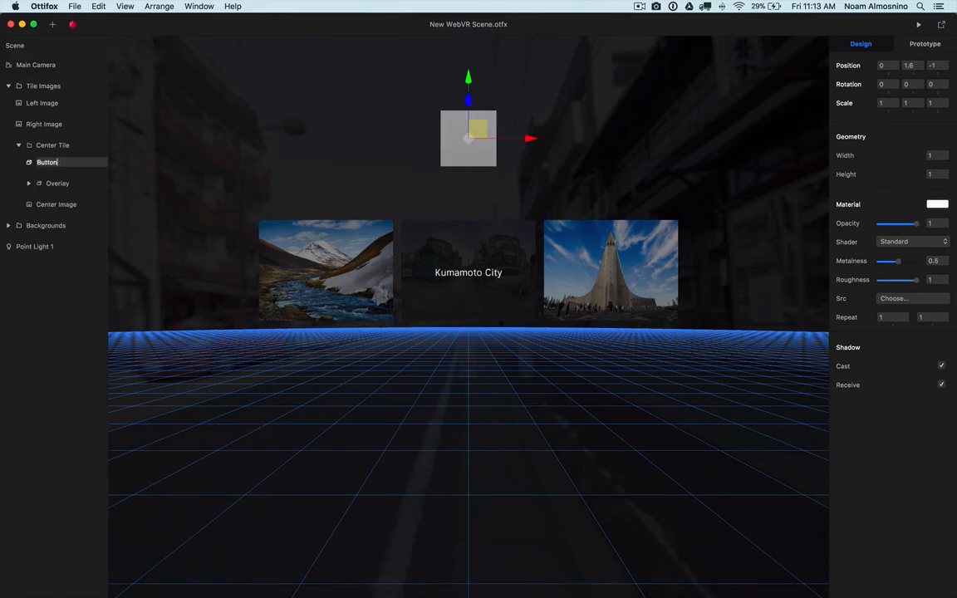
- Resize the Button plane to a width of 1.22 and a height of 0.48
key(Return)
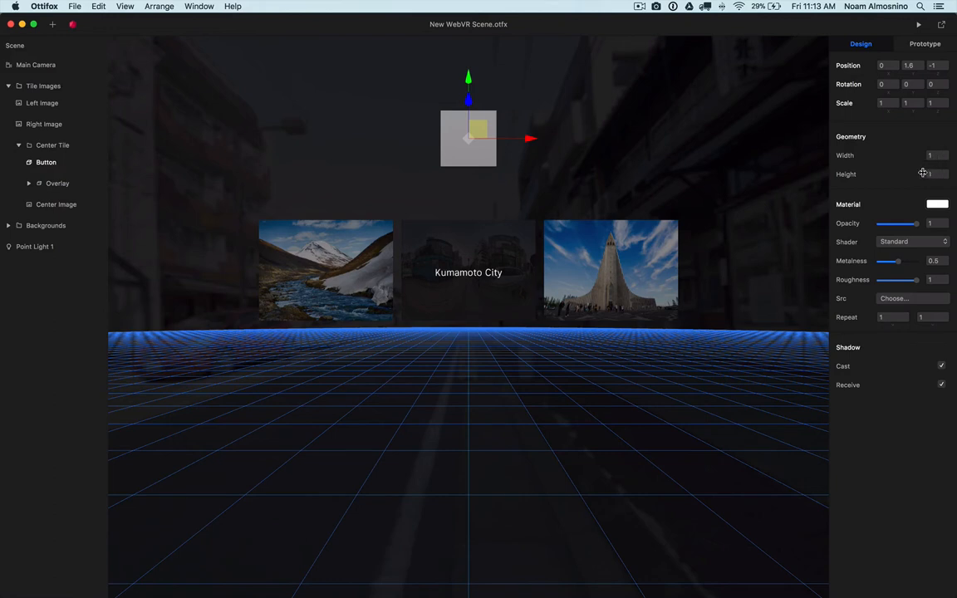
mouse_move(935, 173)
mouse_down()
mouse_move(921, 176)
mouse_move(935, 154)
mouse_up()
drag(935, 154, 936, 154)
- Move the Button plane below the Kumamoto City label, at Y position -1.25 and Z position -4.78
click(912, 65)
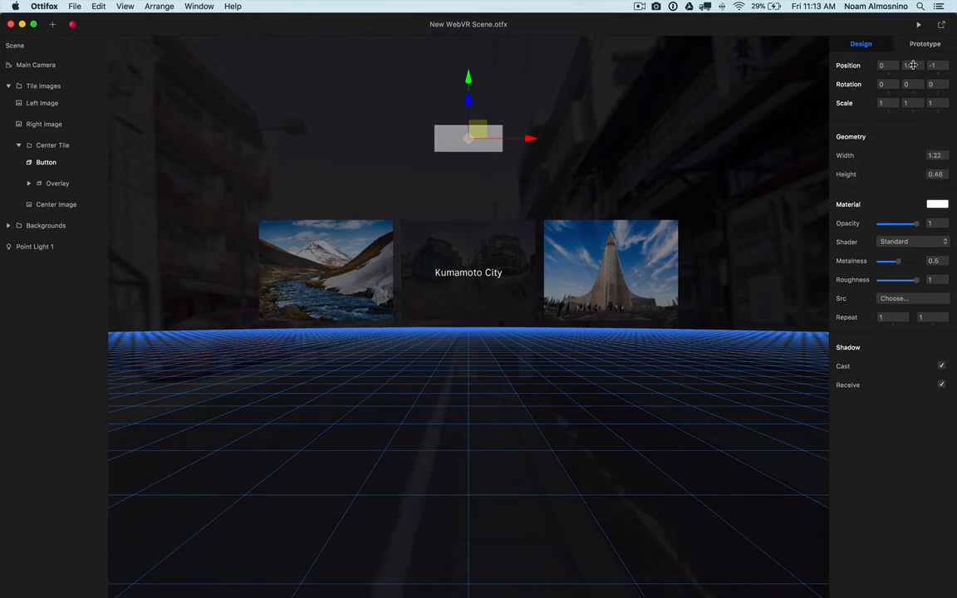
text(-0.2)
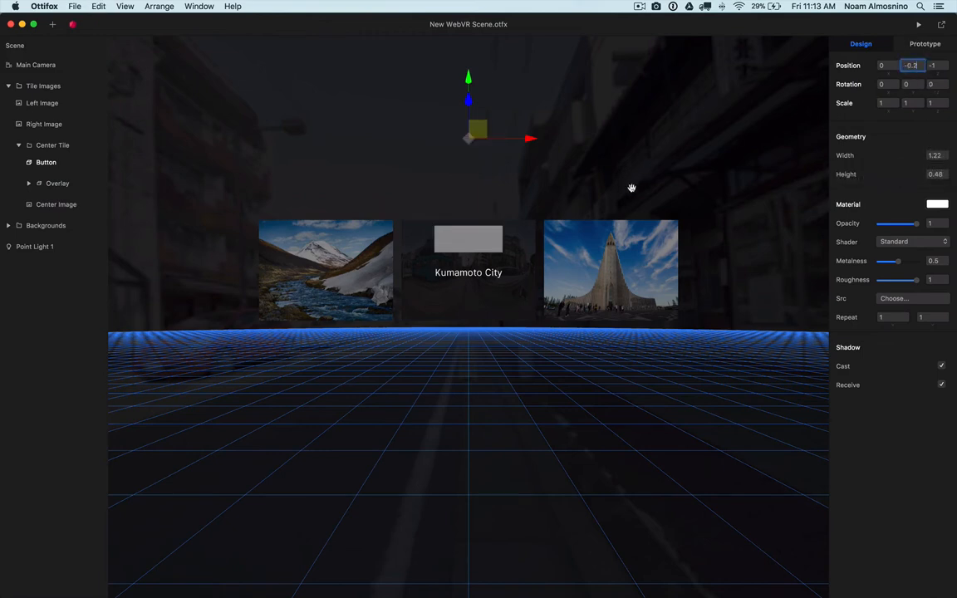
drag(467, 183, 468, 246)
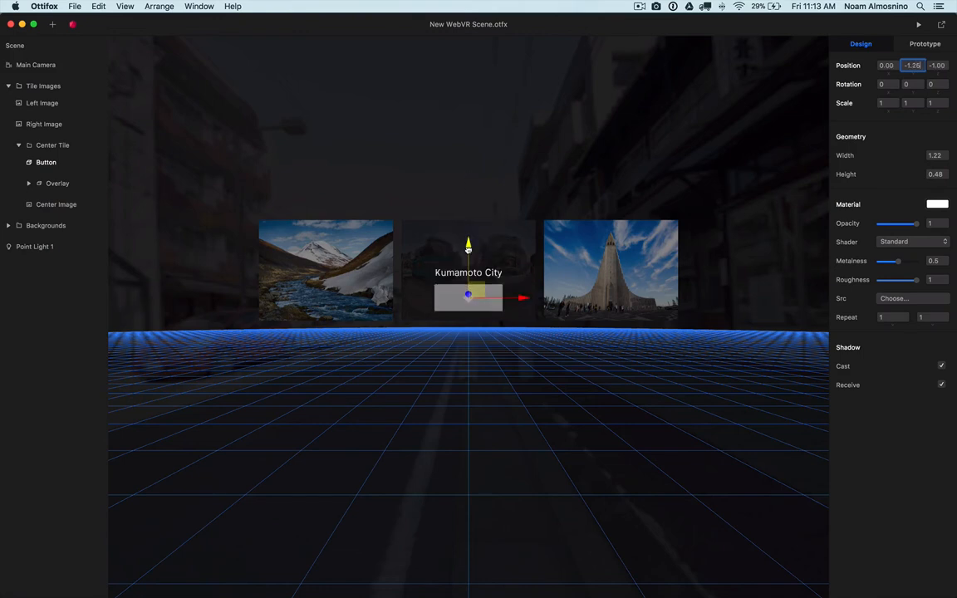
click(939, 64)
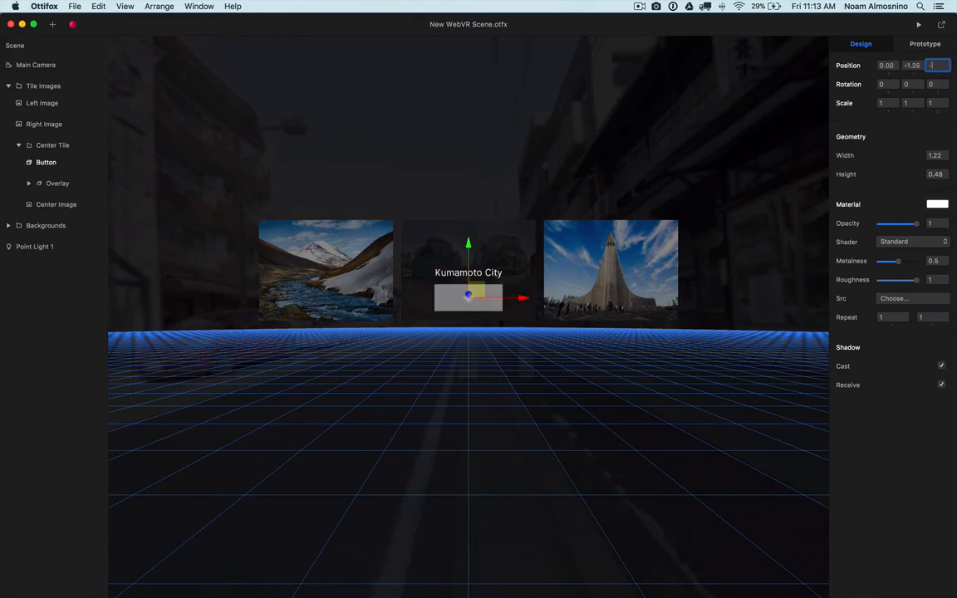
text(-5)
drag(935, 63, 940, 64)
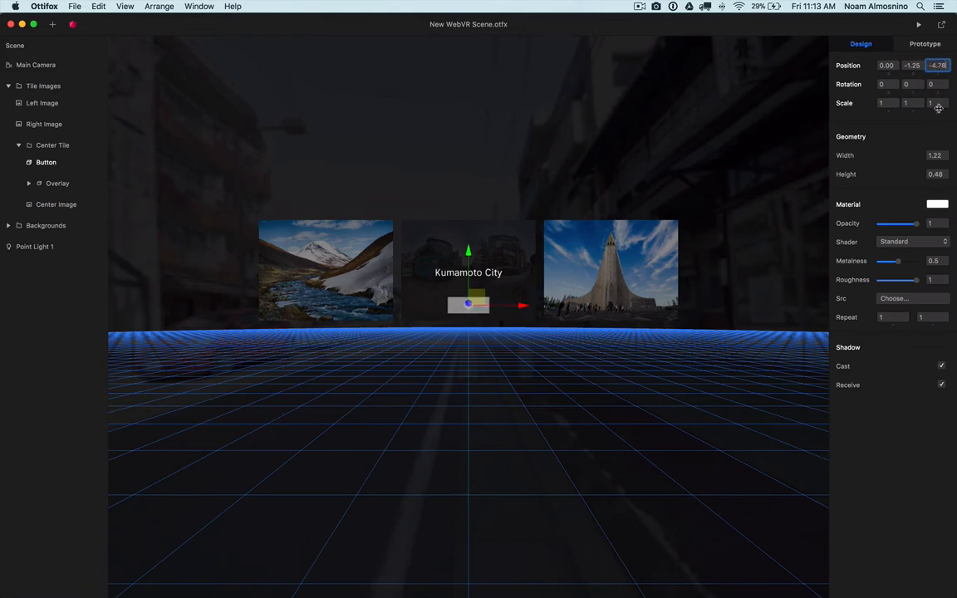
- Change the Button plane's material color to black (000000)
click(934, 204)
drag(835, 294, 796, 315)
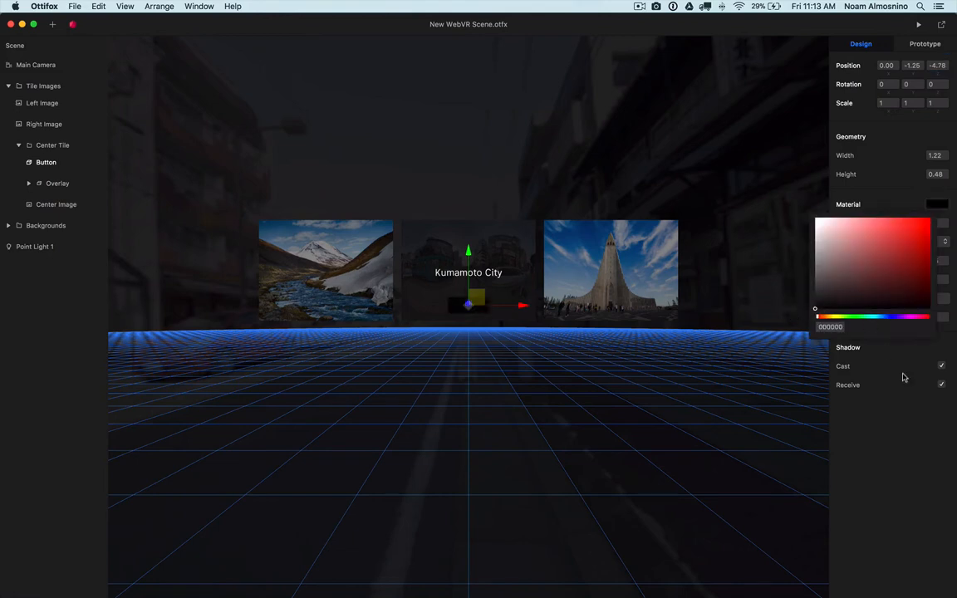
click(885, 444)
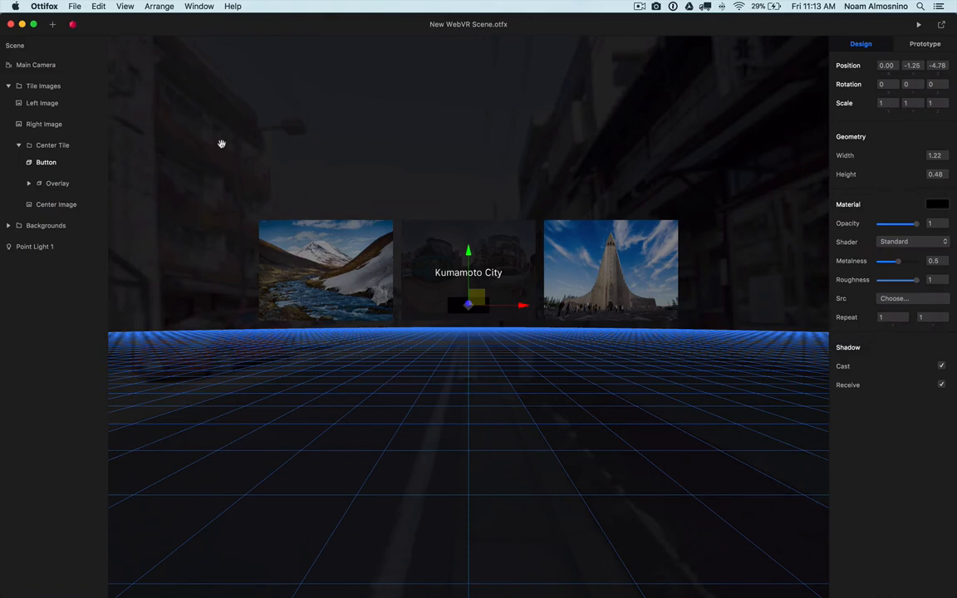
- Add a text object above Button in the Center Tile group and replace its content with "View"
click(52, 24)
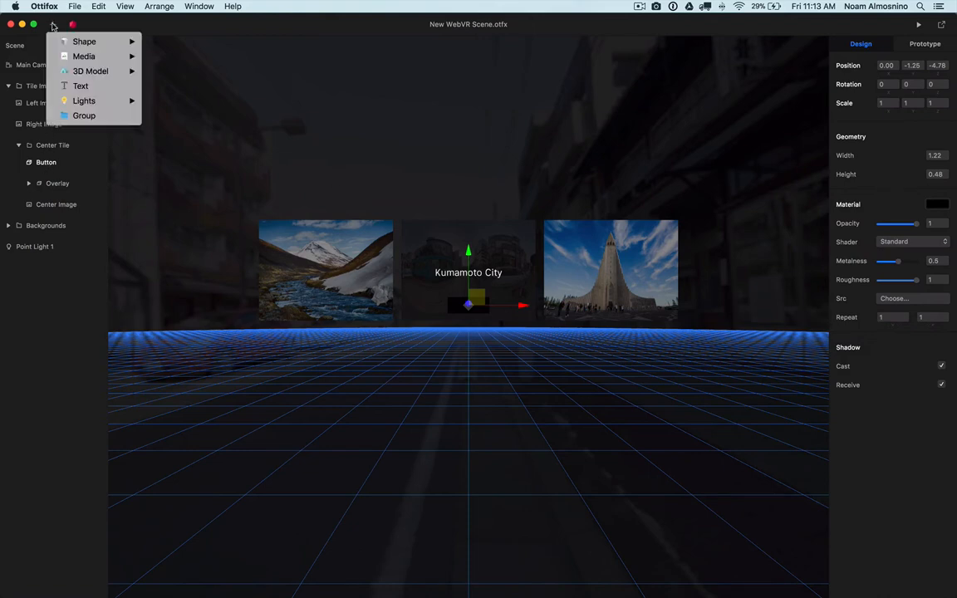
click(65, 85)
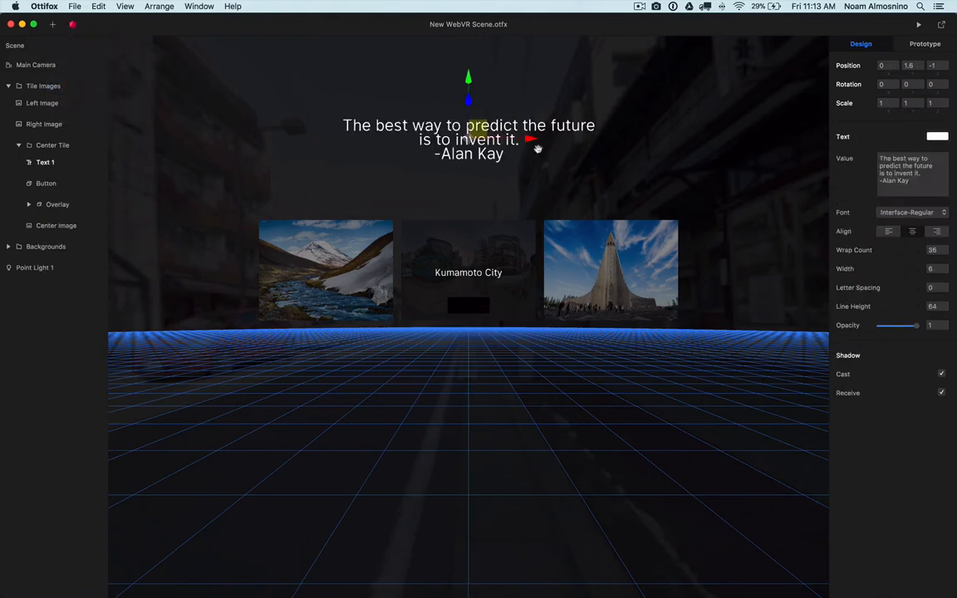
click(891, 169)
key(super+a)
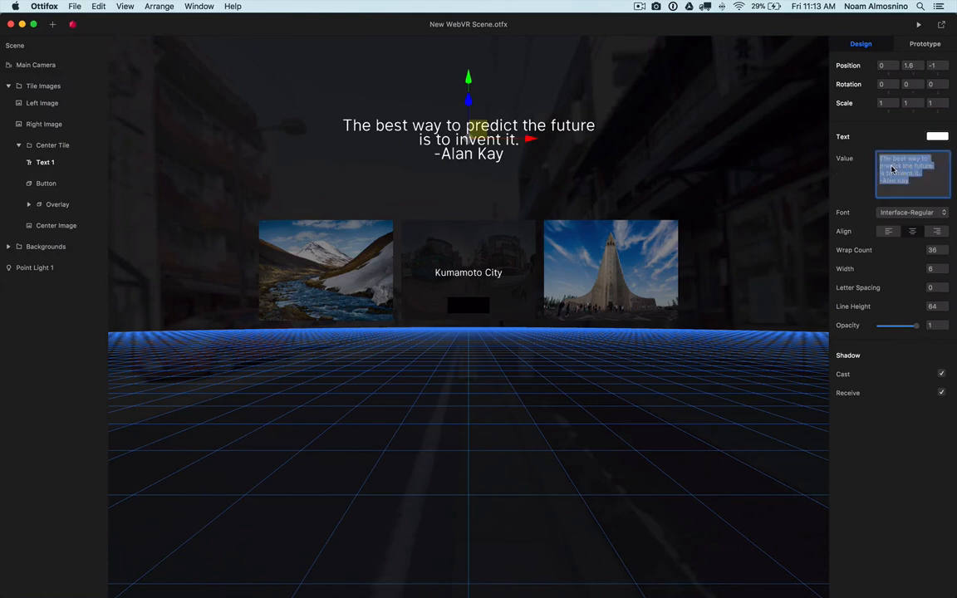
text(View)
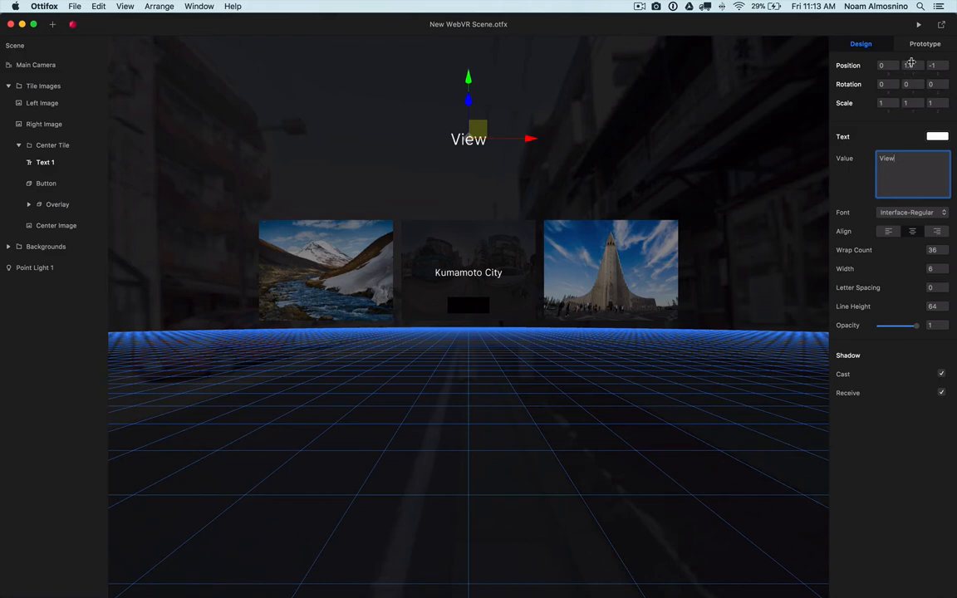
- Nest the View text inside Button and set its Y and Z positions to 0
click(908, 64)
text(0)
key(Tab)
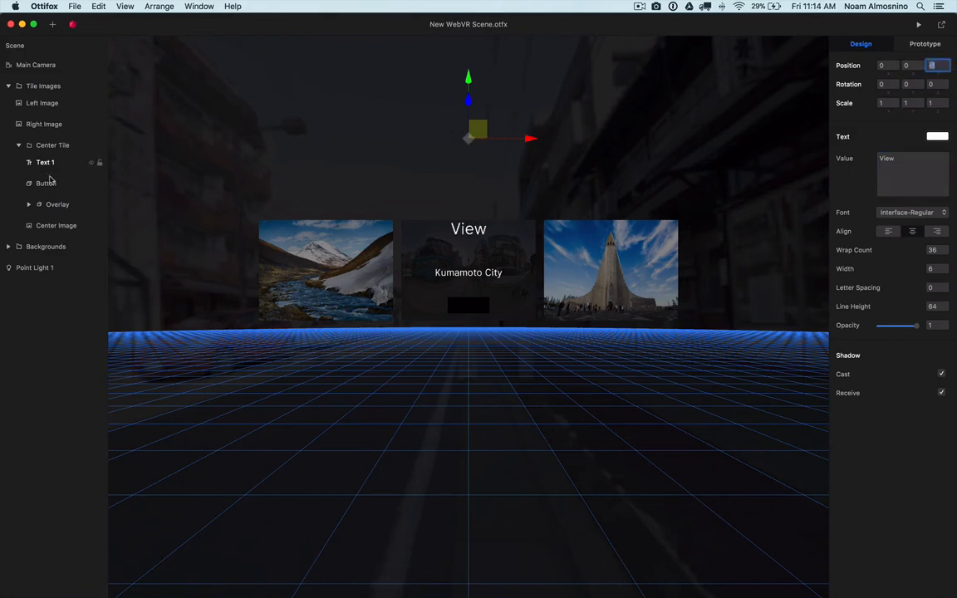
drag(46, 165, 49, 174)
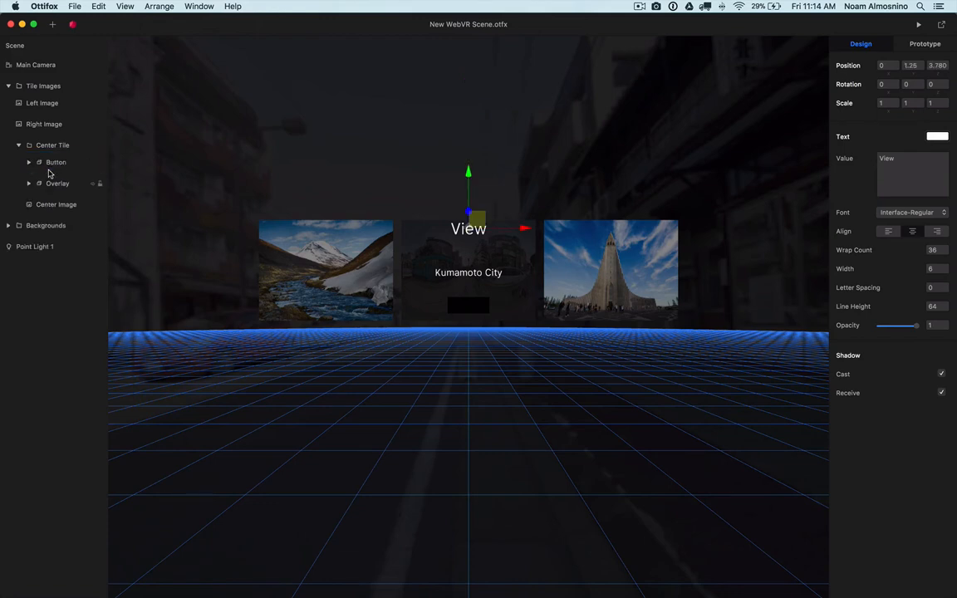
drag(942, 65, 911, 64)
click(911, 65)
text(0)
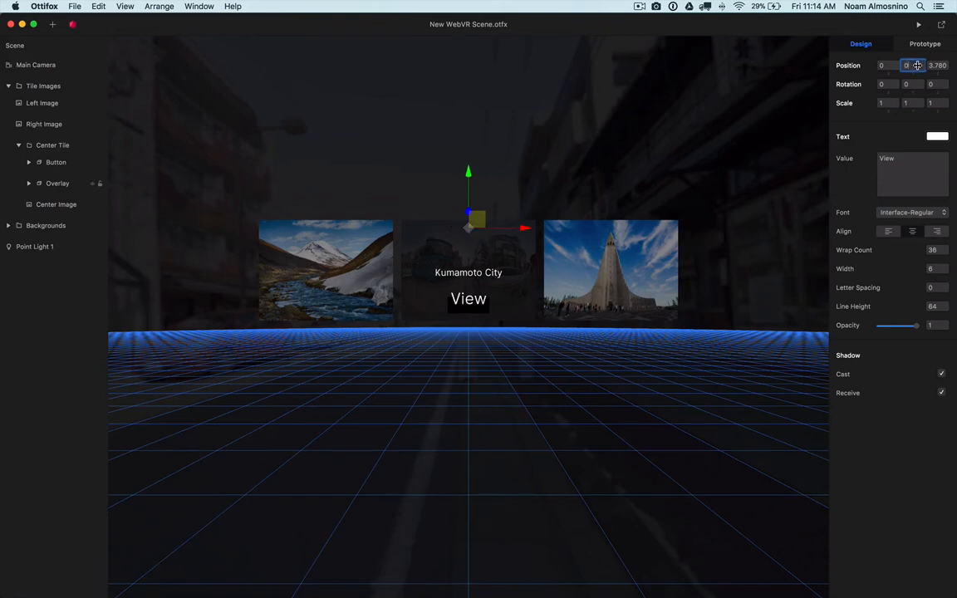
key(Tab)
text(0)
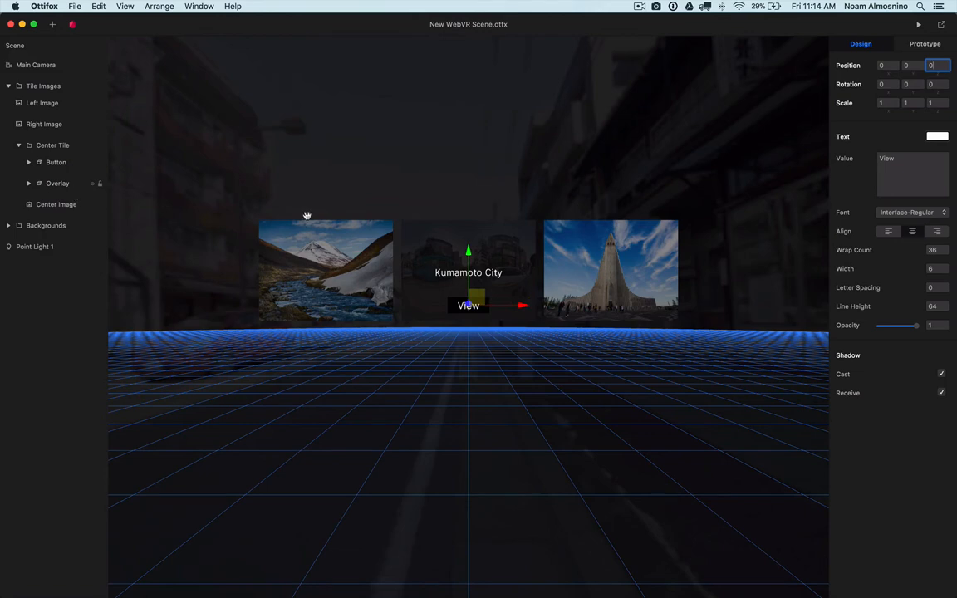
click(440, 355)
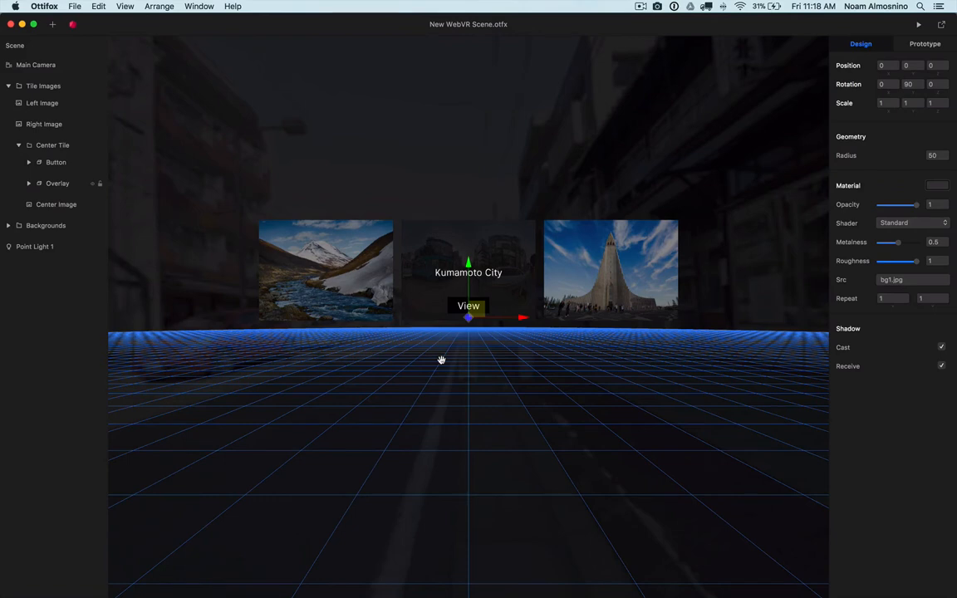
- Add a prototype action to Left Image that changes its opacity to 1 over a duration of 1 when the scene starts
click(338, 255)
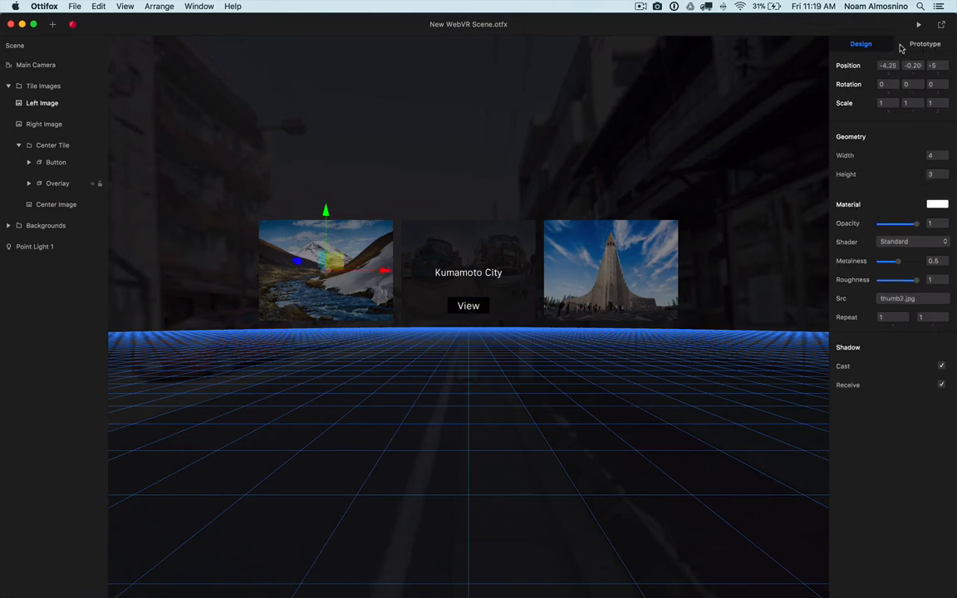
click(902, 45)
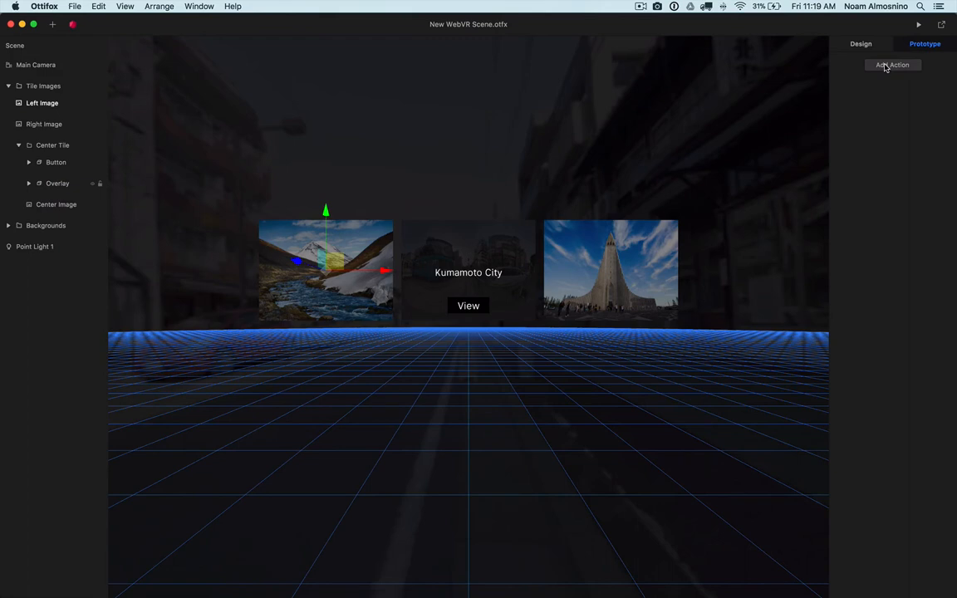
click(886, 66)
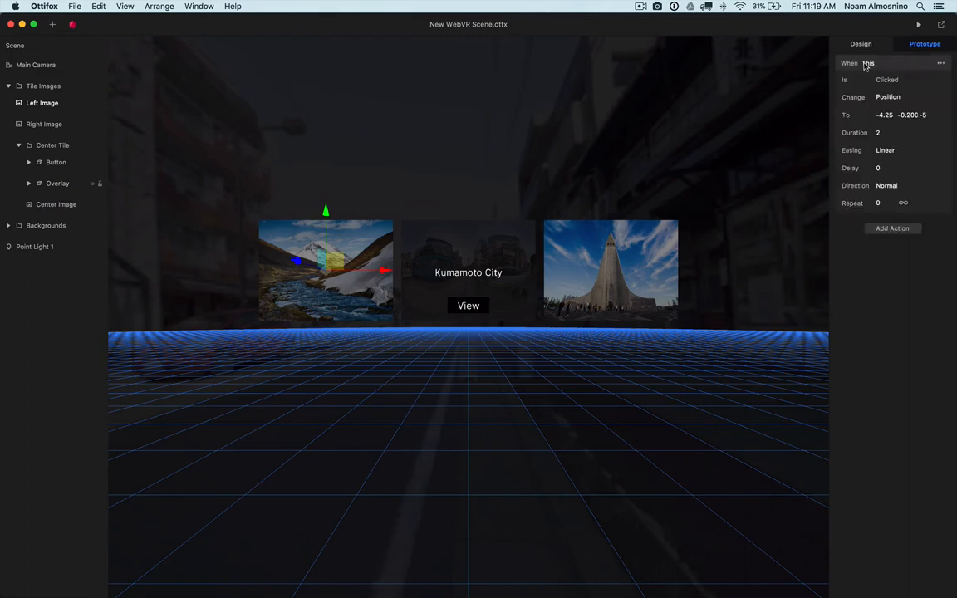
click(867, 67)
click(868, 68)
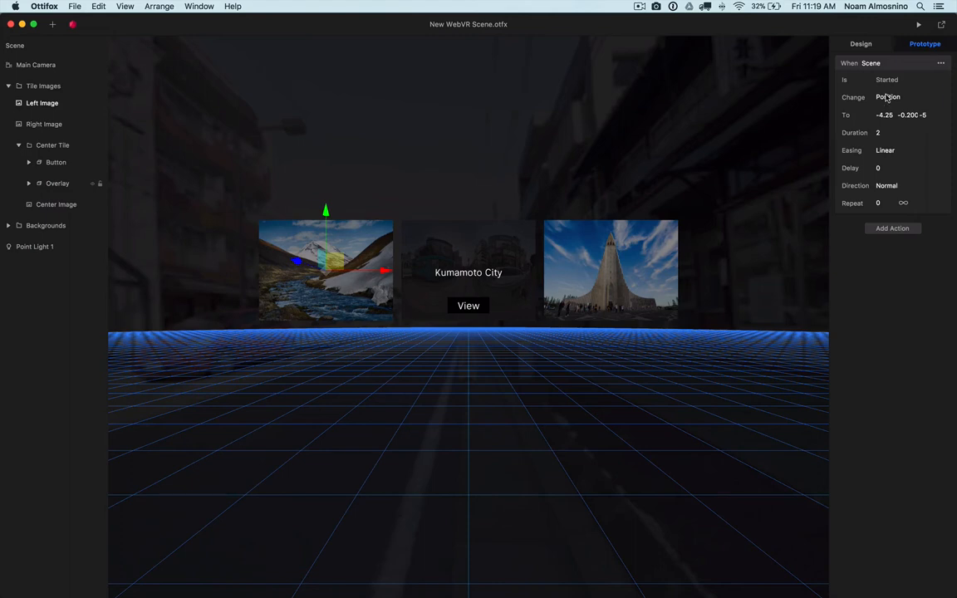
click(889, 97)
click(891, 162)
click(885, 134)
text(1)
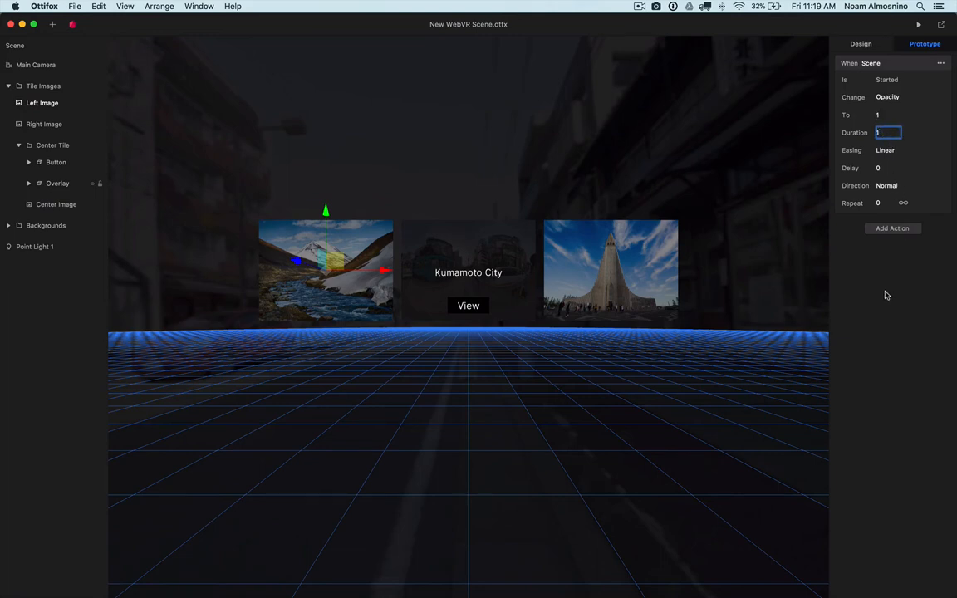
click(887, 292)
- Set Left Image's material opacity to 0
click(881, 45)
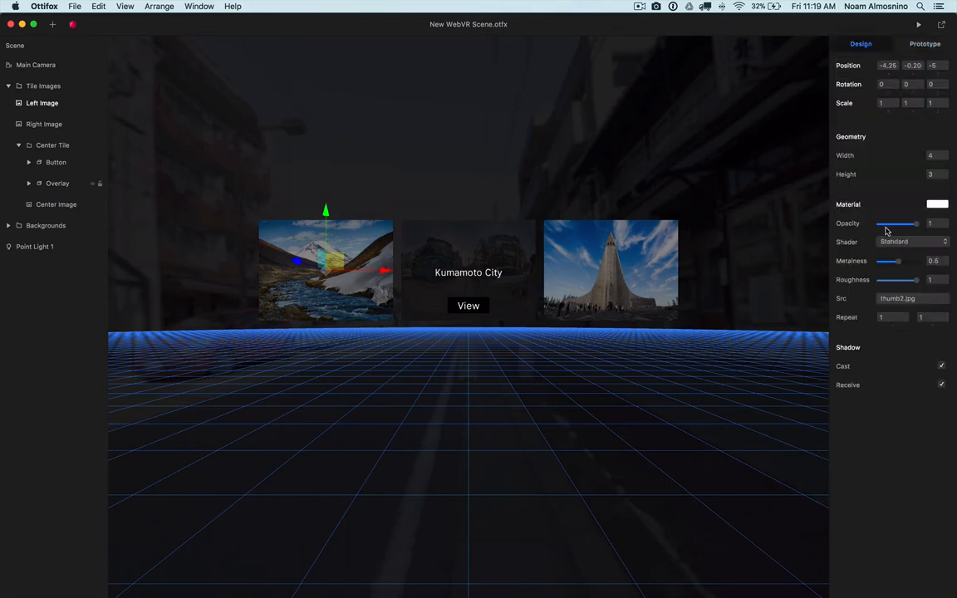
drag(884, 226, 878, 225)
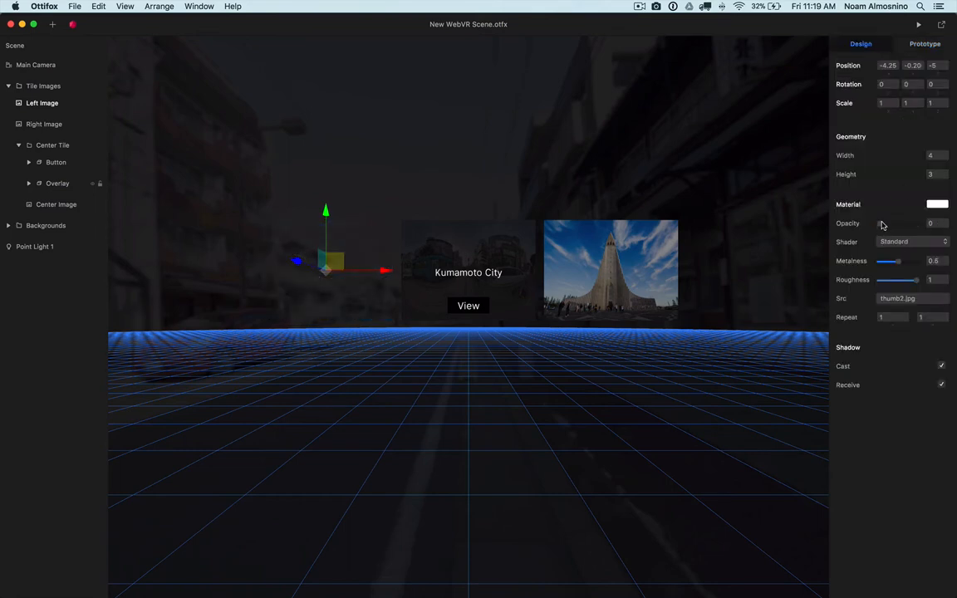
double_click(937, 223)
text(0)
click(482, 171)
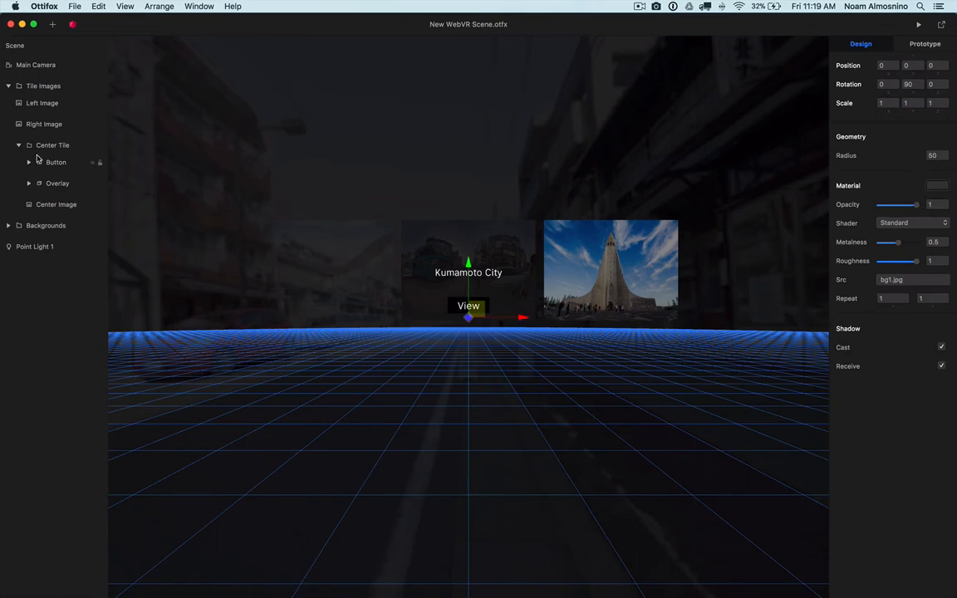
- Add a prototype action to Center Image that changes its opacity to 1 when the scene starts
click(48, 204)
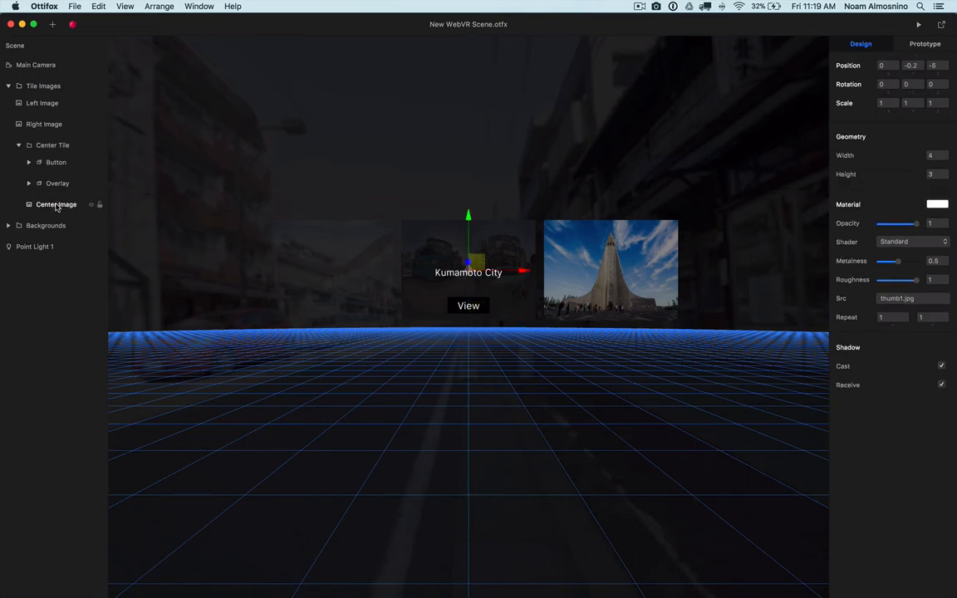
click(909, 50)
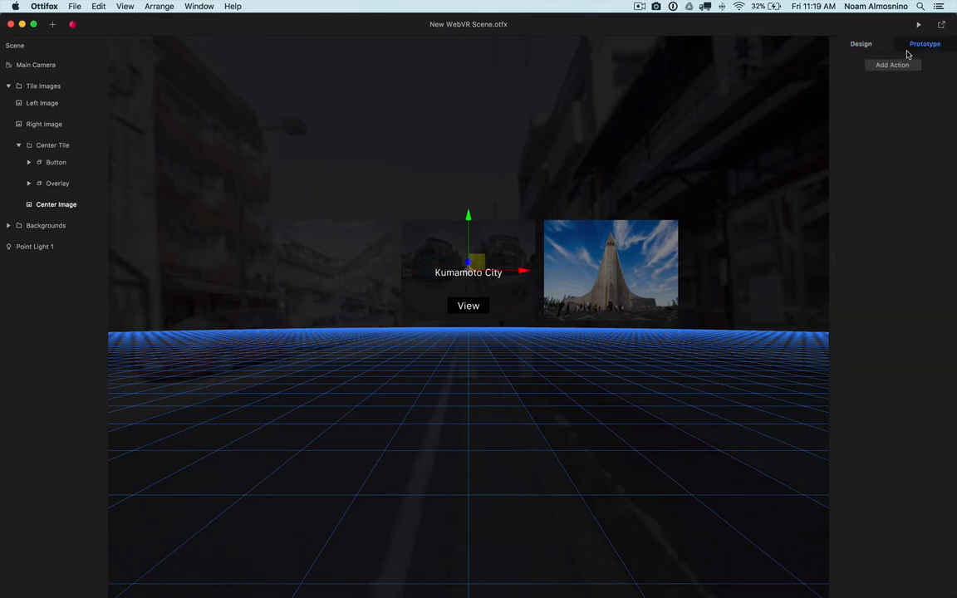
click(882, 65)
click(871, 63)
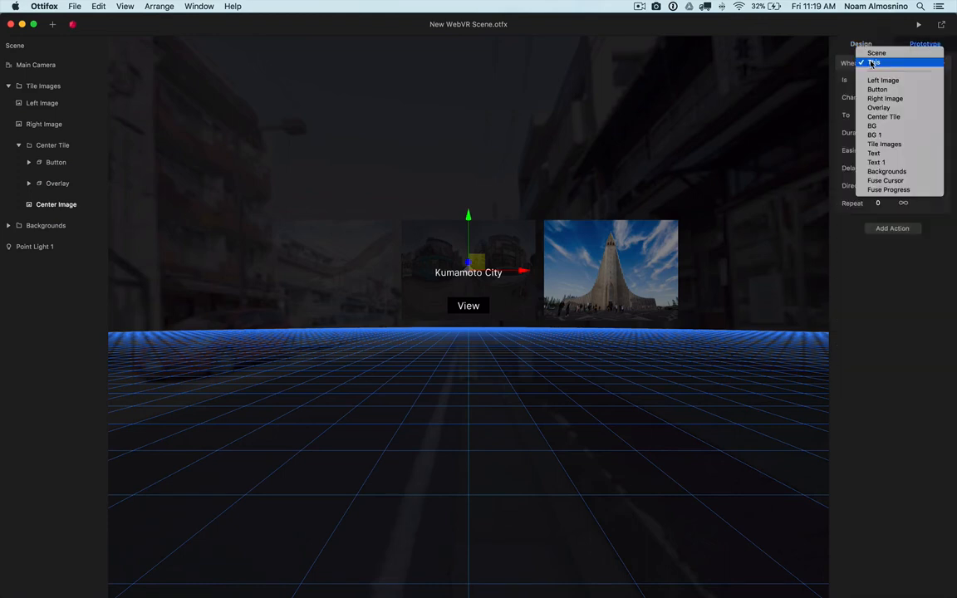
click(877, 52)
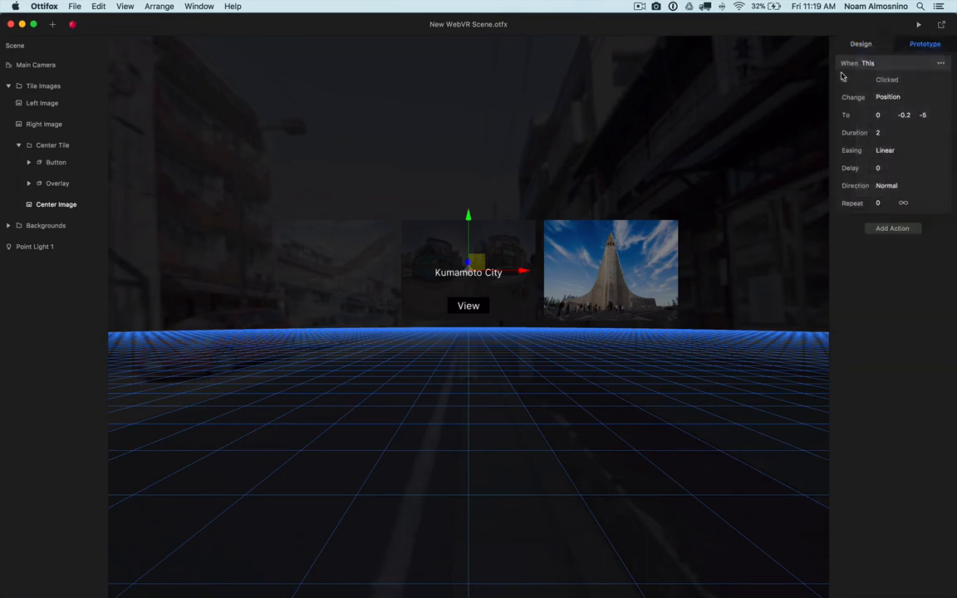
click(893, 96)
click(895, 157)
- Set the Center Image action's duration to 1 and its delay to .5
click(883, 132)
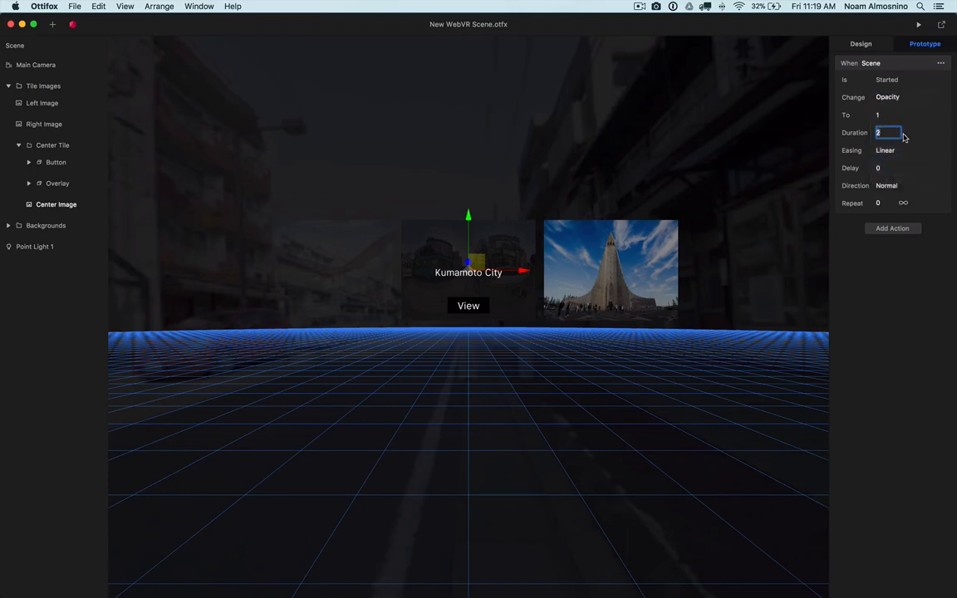
text(1)
key(Return)
click(881, 168)
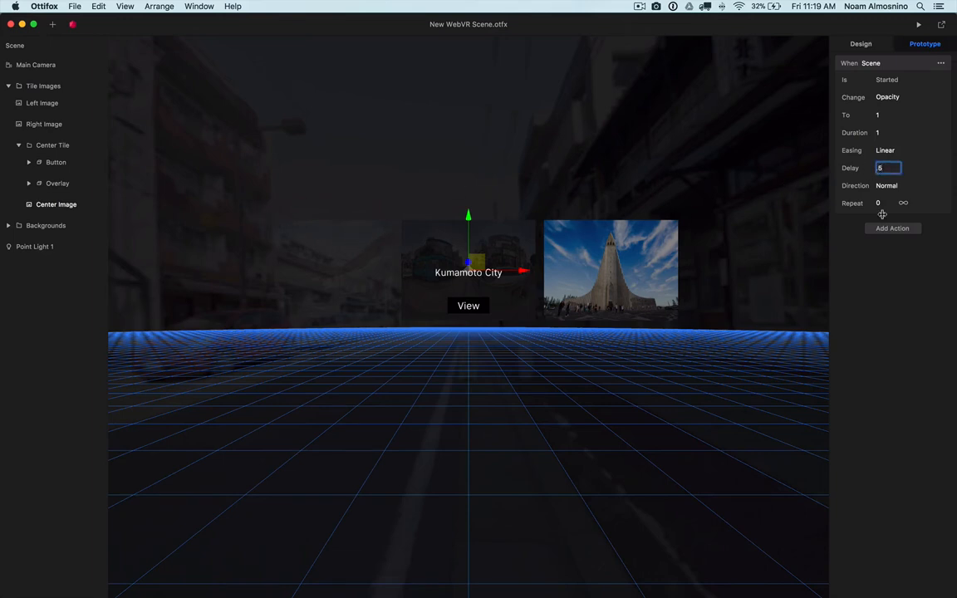
key(Return)
- Set Center Image's material opacity to 0
click(875, 47)
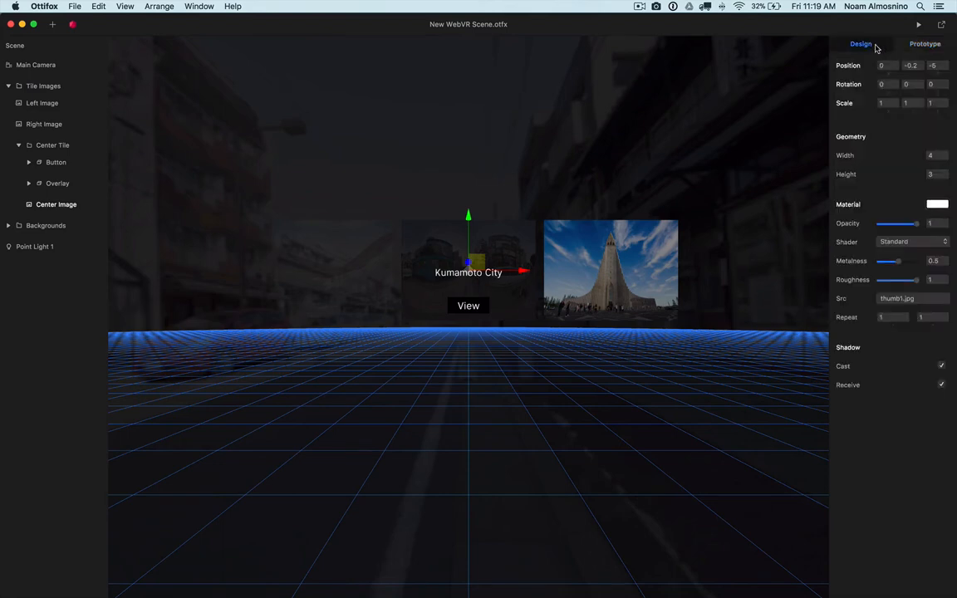
click(932, 222)
text(0.)
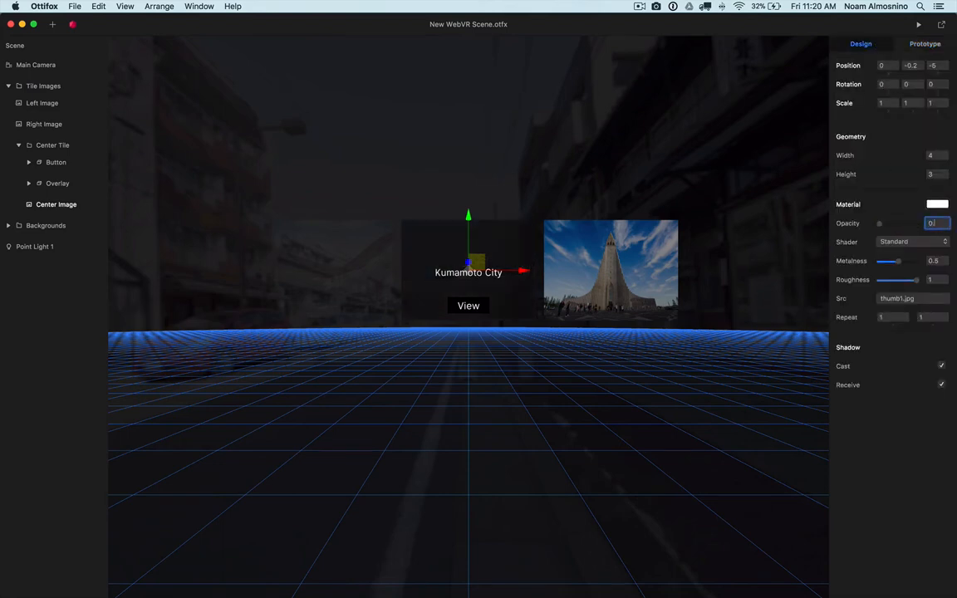
key(Return)
- Add a prototype action to Right Image that changes its opacity to 1 when the scene starts
click(608, 242)
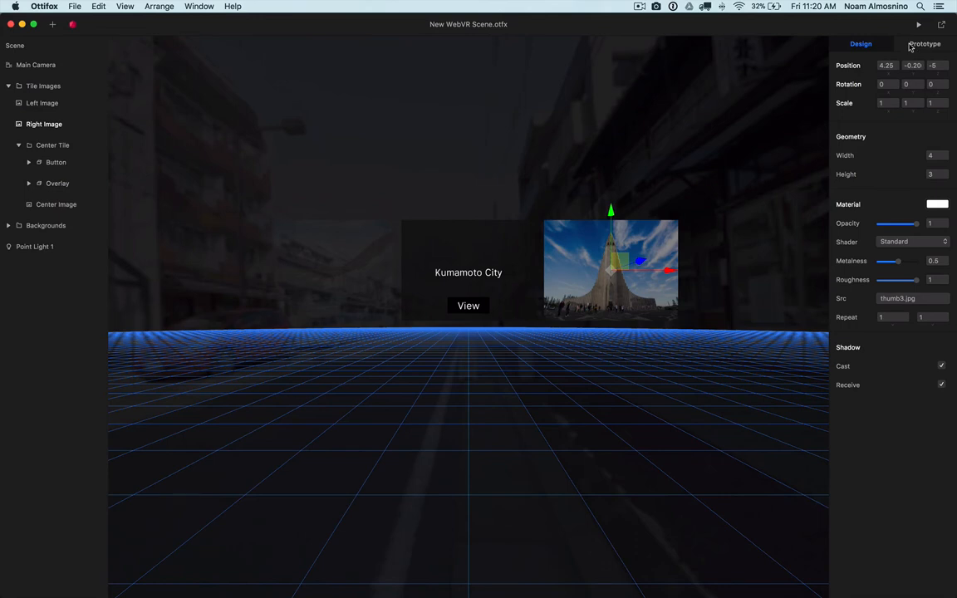
click(914, 44)
click(882, 65)
click(874, 62)
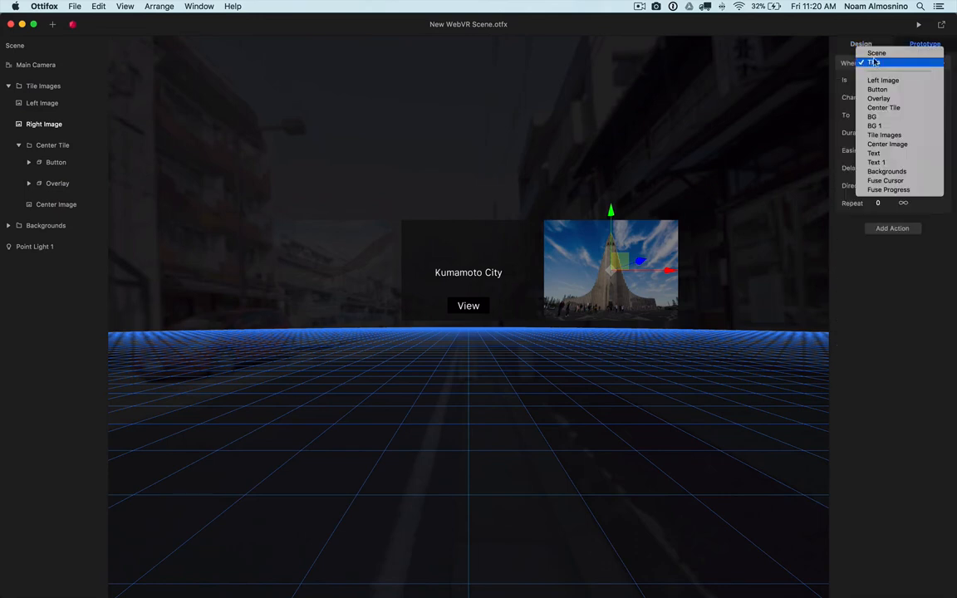
click(876, 53)
click(891, 97)
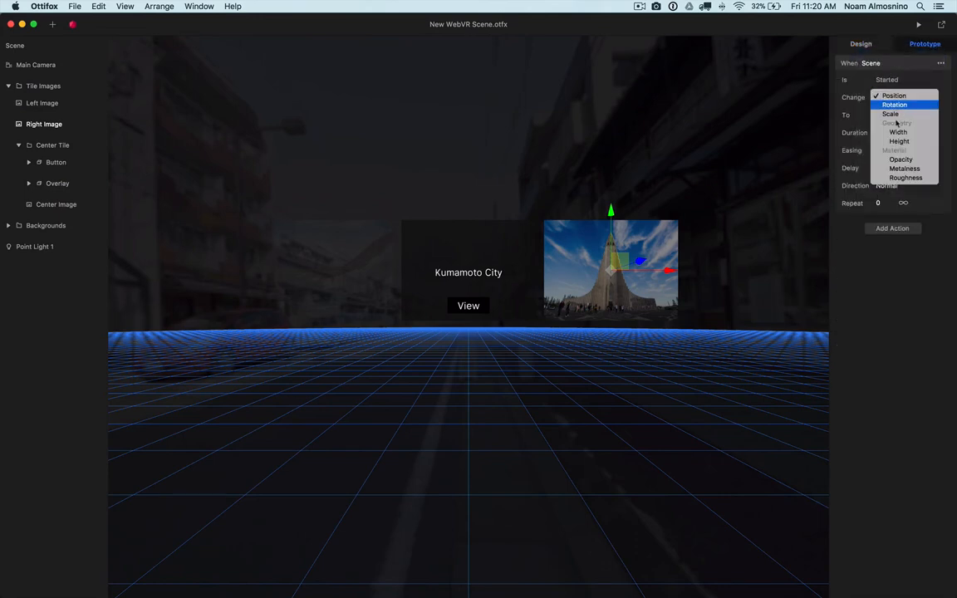
click(900, 158)
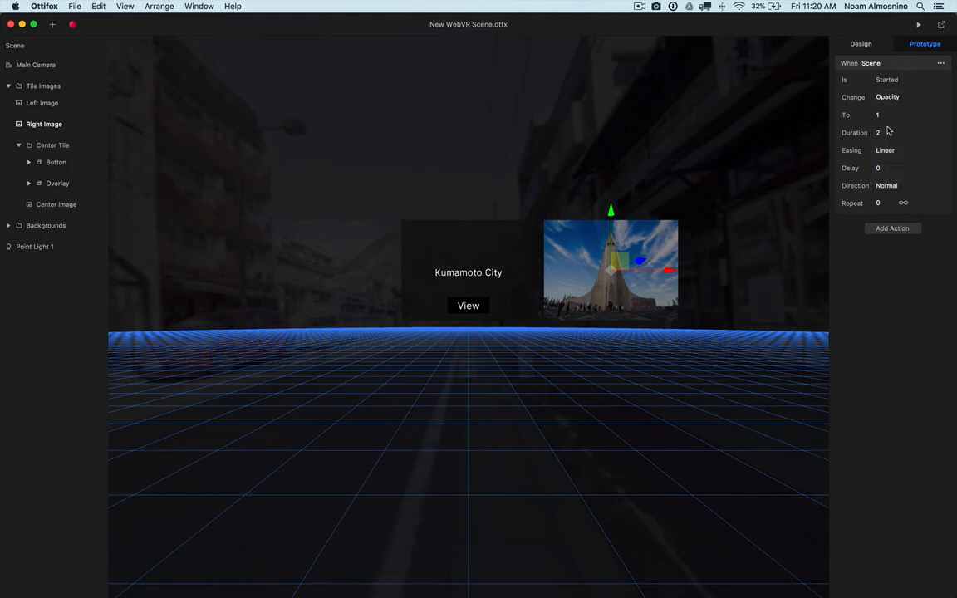
- Set the Right Image action's duration to 1 and its delay to 1
click(882, 132)
text(1)
click(882, 168)
text(1)
click(898, 285)
- Set Right Image's material opacity to 0.1
click(863, 44)
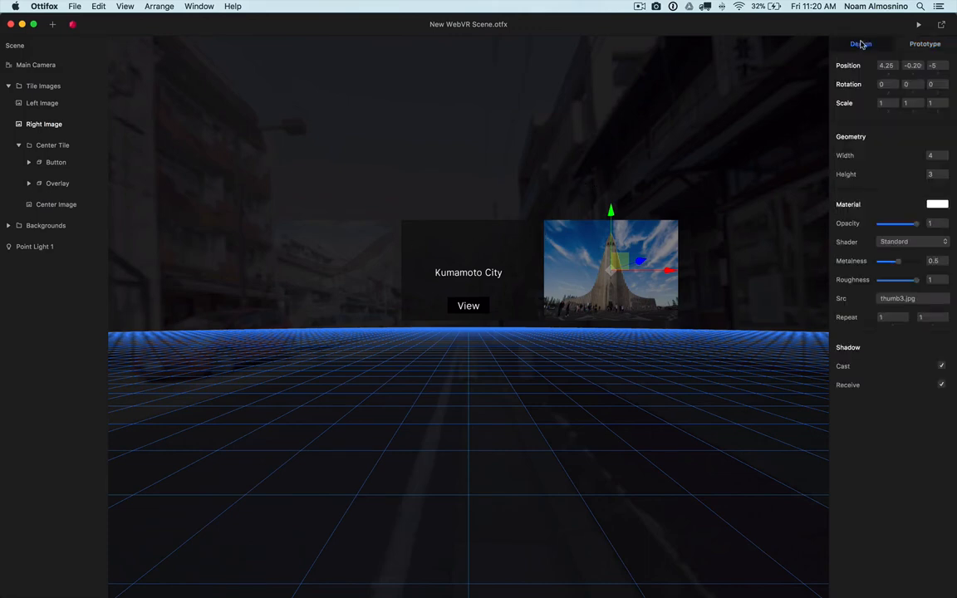
click(935, 221)
text(0.1)
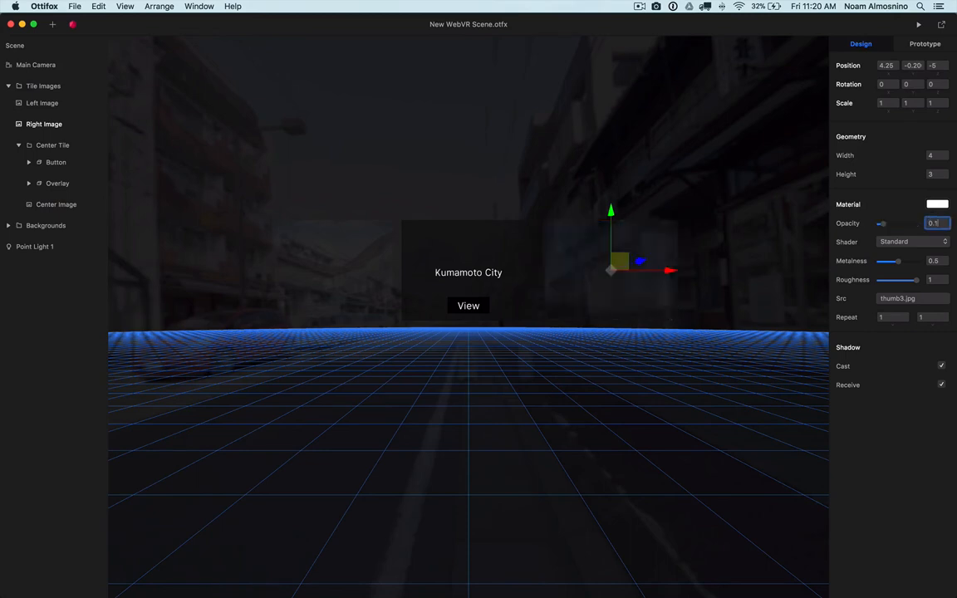
key(Return)
- Add a prototype action to Overlay that changes its opacity to 0.75 with a duration of 1 when Center Image is clicked
click(55, 184)
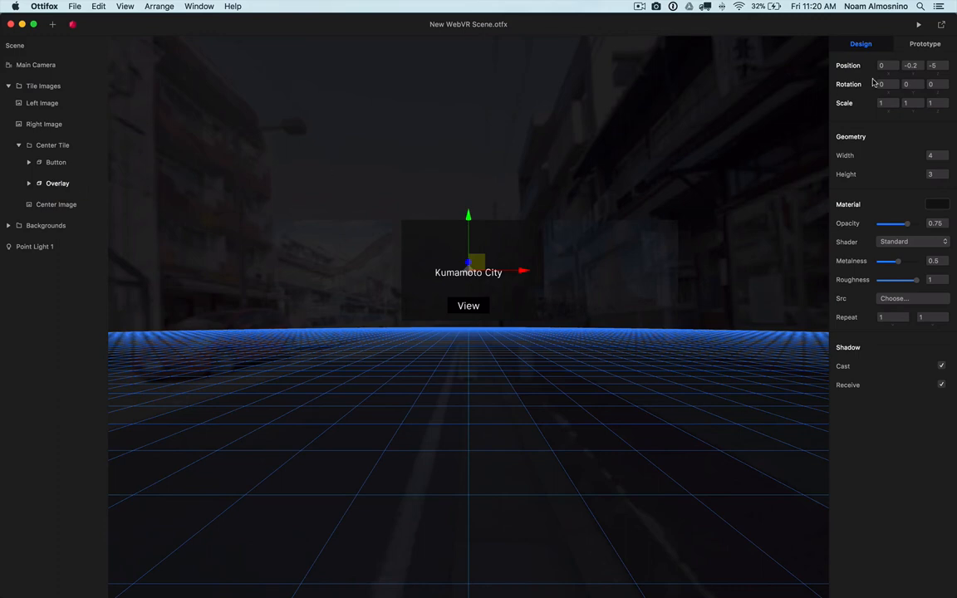
click(922, 45)
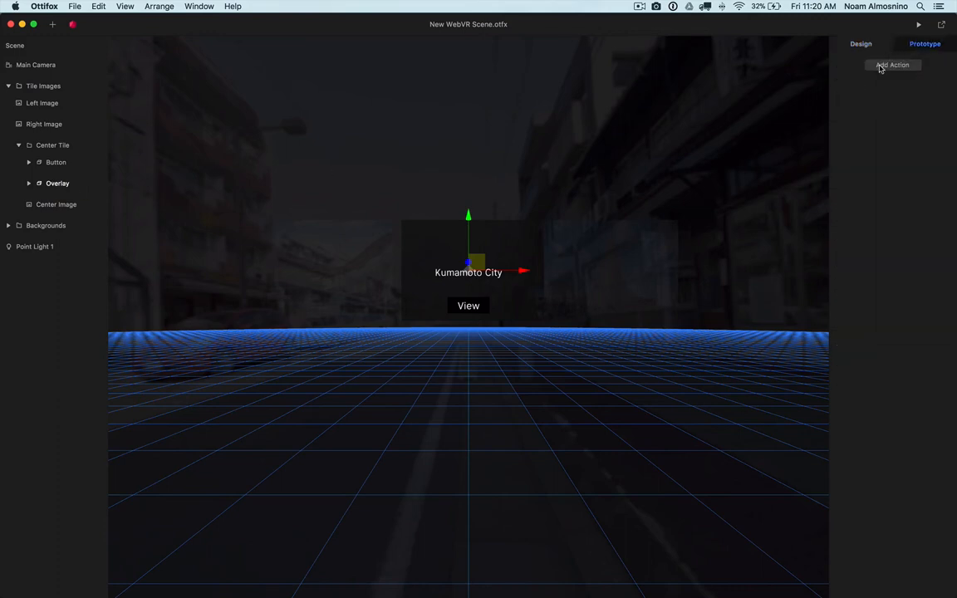
click(880, 68)
click(872, 66)
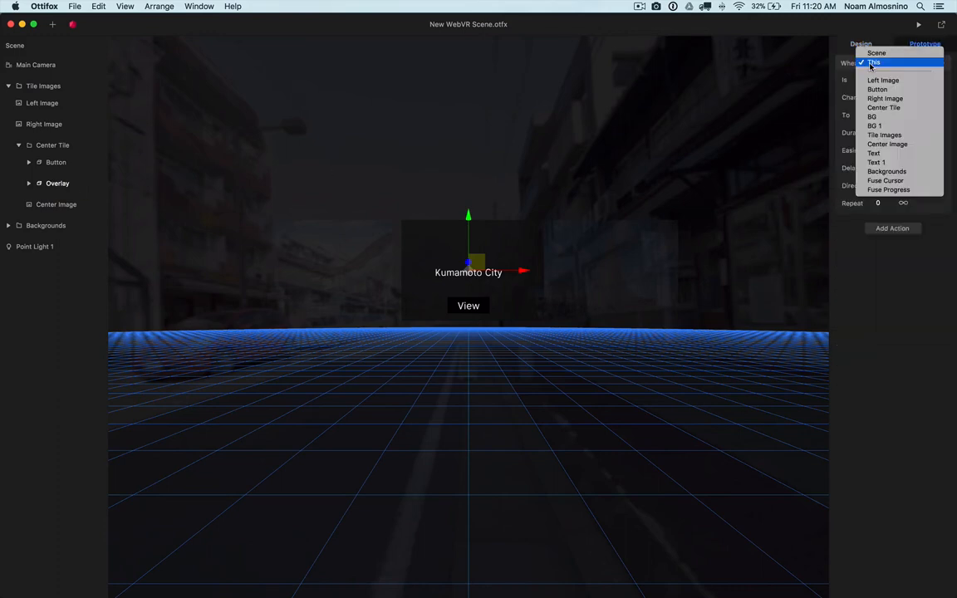
click(886, 144)
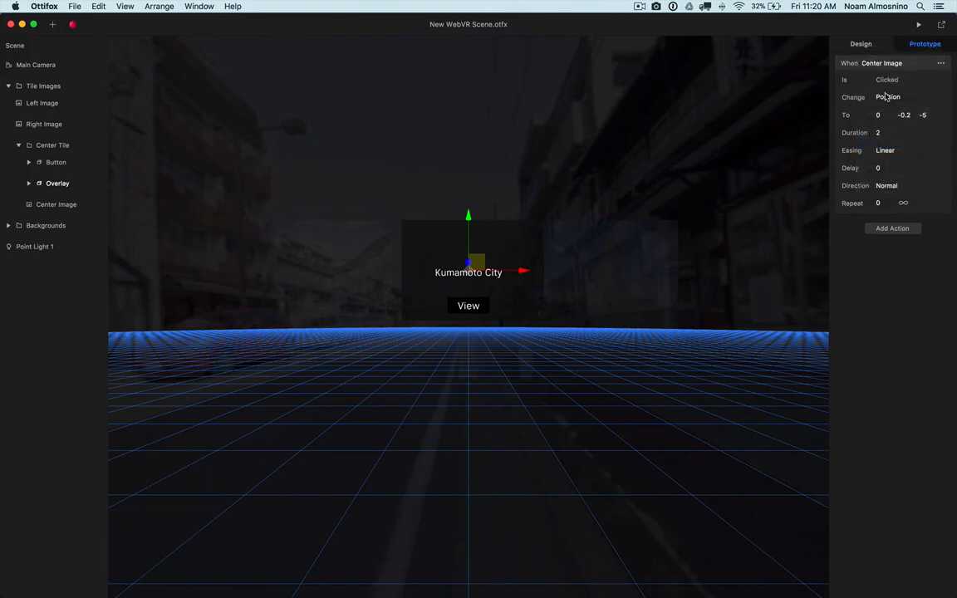
click(886, 96)
click(891, 158)
click(884, 115)
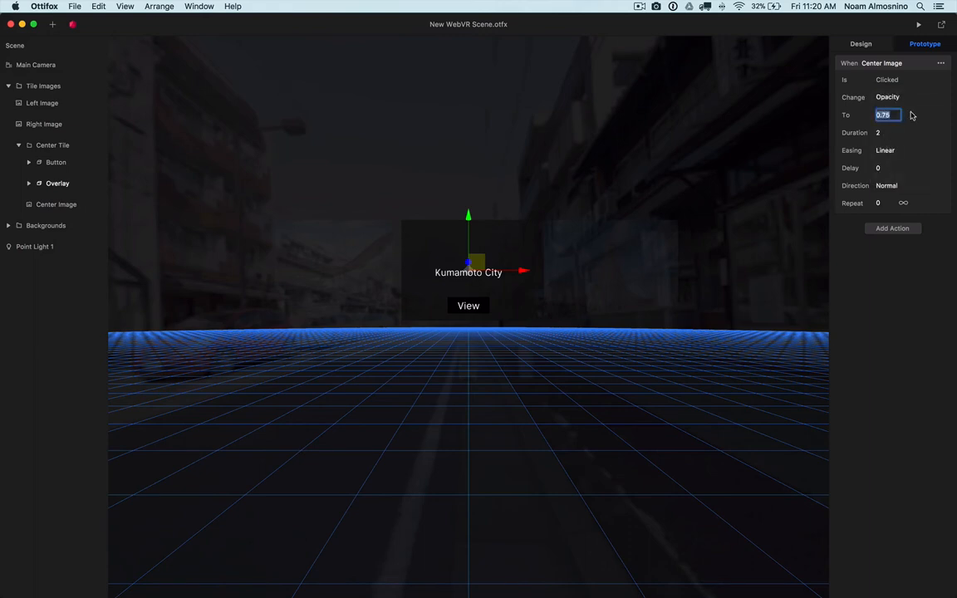
click(900, 380)
click(884, 131)
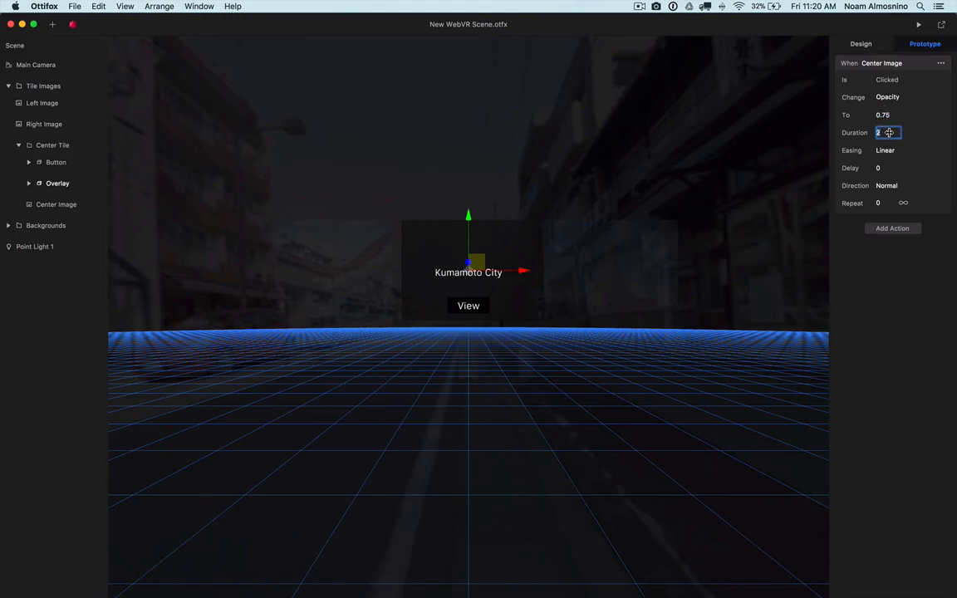
text(1)
click(883, 311)
- Set Overlay's material opacity to 0
click(863, 46)
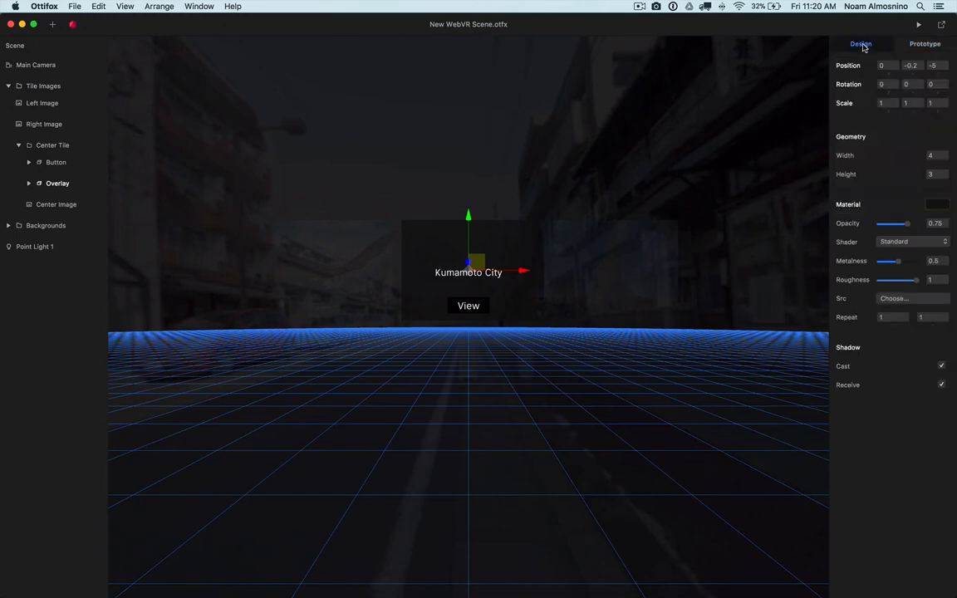
click(943, 223)
text(0)
key(Return)
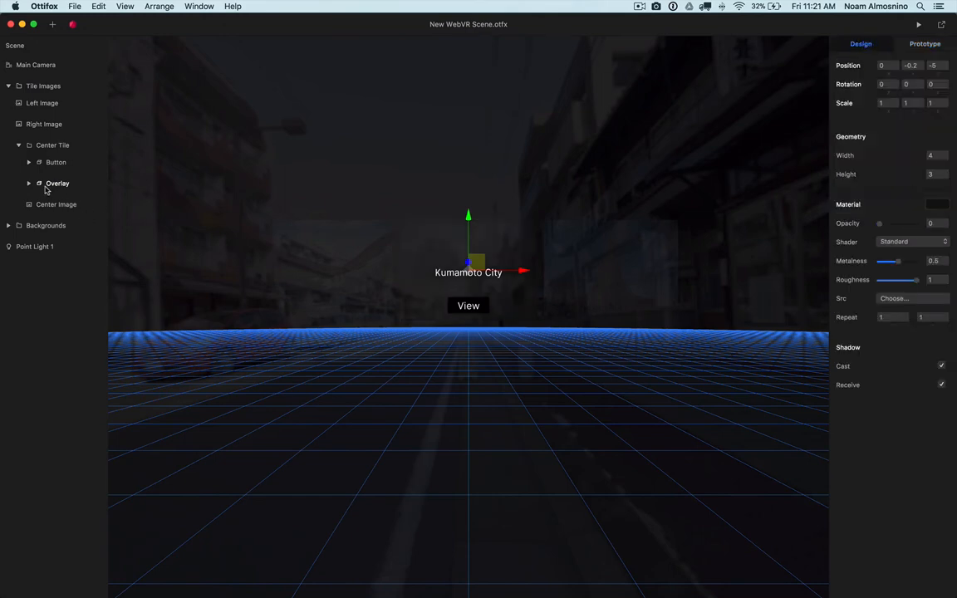
- Add a prototype action to Overlay's text changing its opacity to 1 when Center Image is clicked, and open the action's duration for editing
click(29, 183)
click(58, 202)
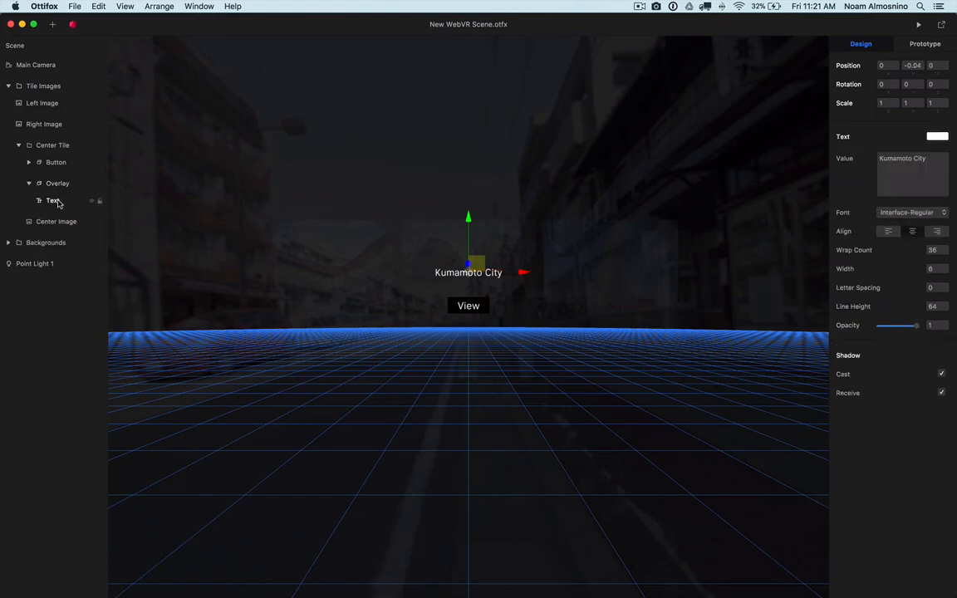
click(913, 45)
click(888, 67)
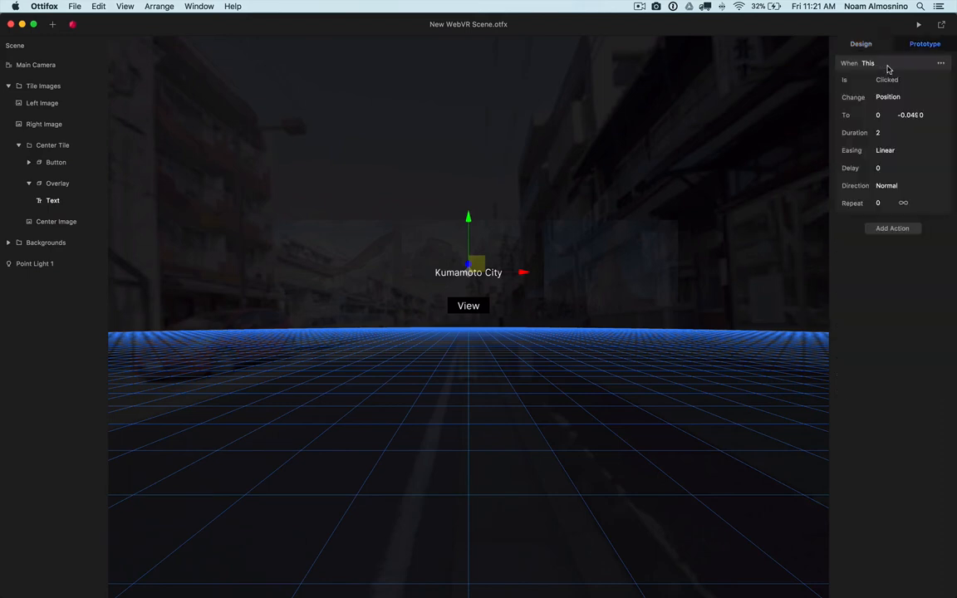
click(868, 64)
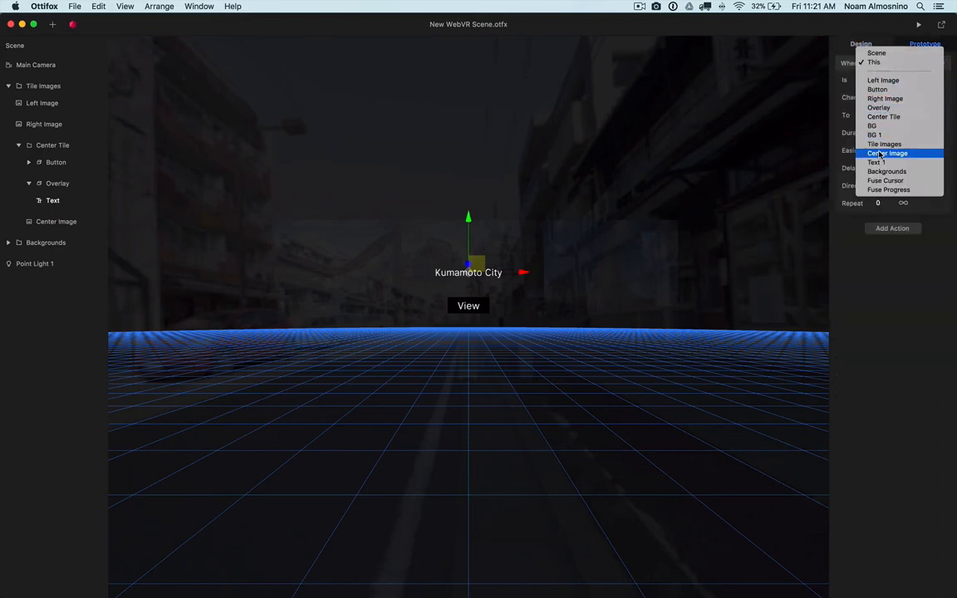
click(887, 153)
click(890, 97)
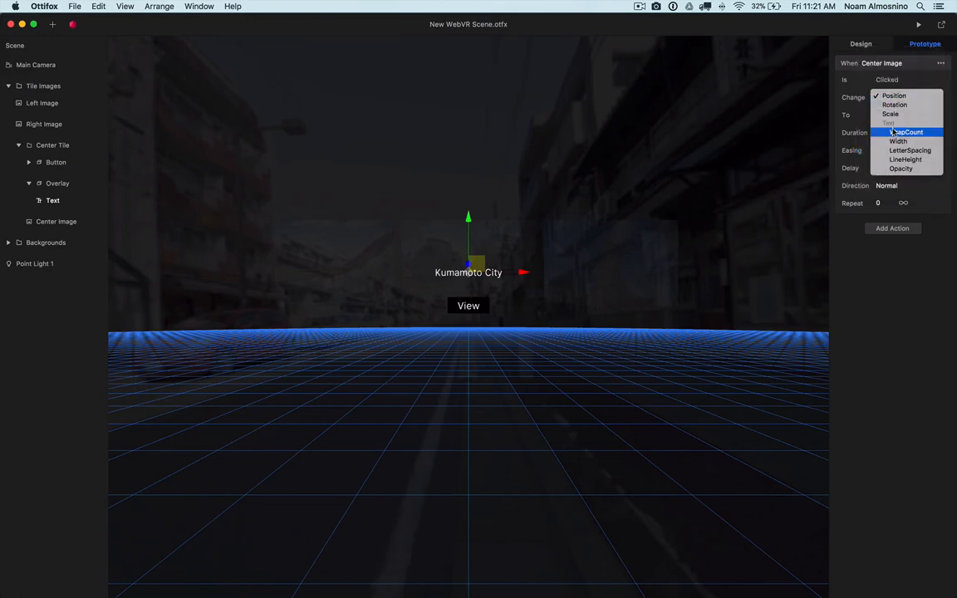
click(895, 170)
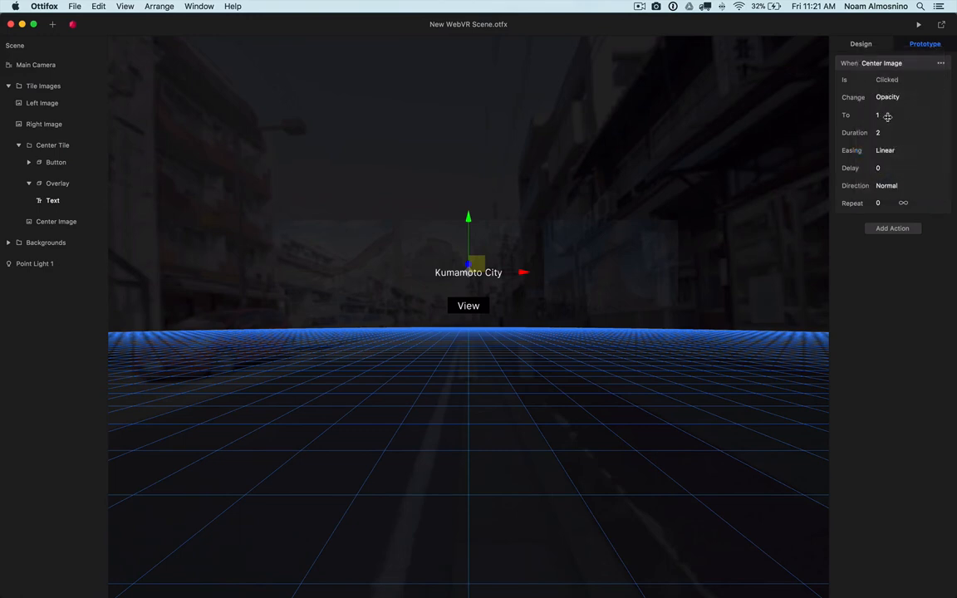
click(883, 133)
- Lower the opacity of the Kumamoto City text until it is fully transparent, and collapse the Overlay group
click(877, 45)
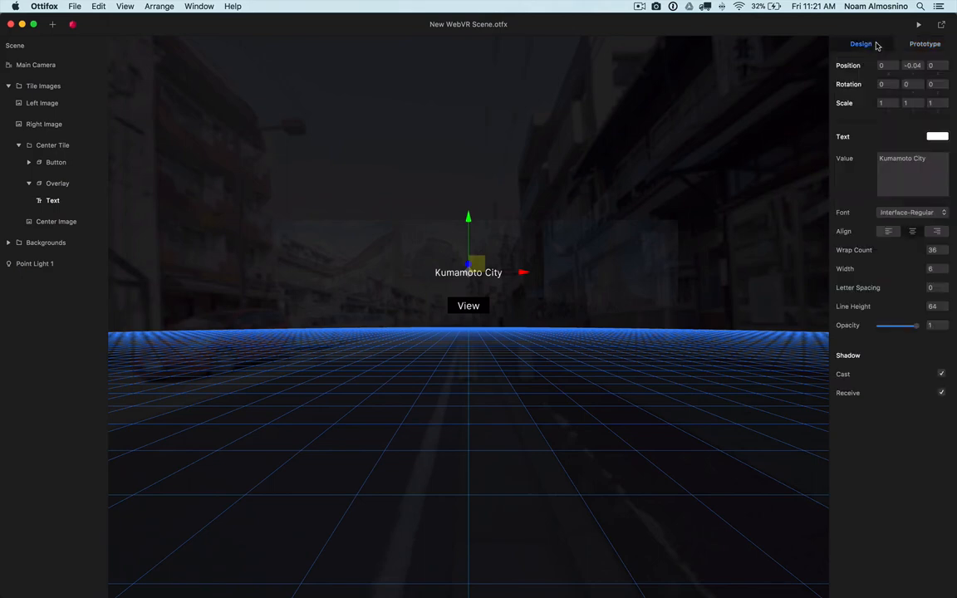
click(878, 326)
click(29, 184)
- Add a prototype action to Button that changes its opacity to 1 with a duration of 1 when Center Image is clicked
click(52, 163)
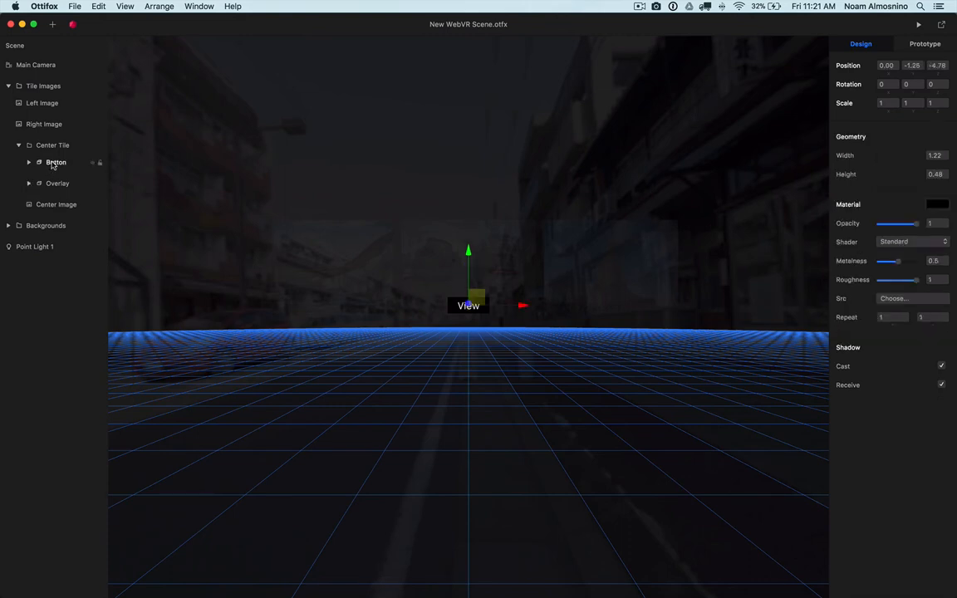
click(926, 45)
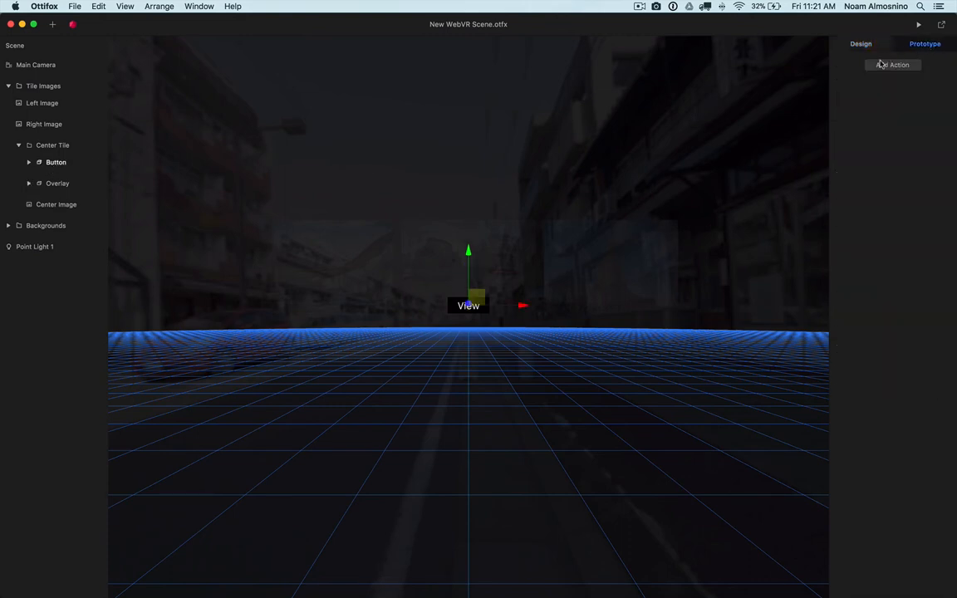
click(879, 66)
click(874, 63)
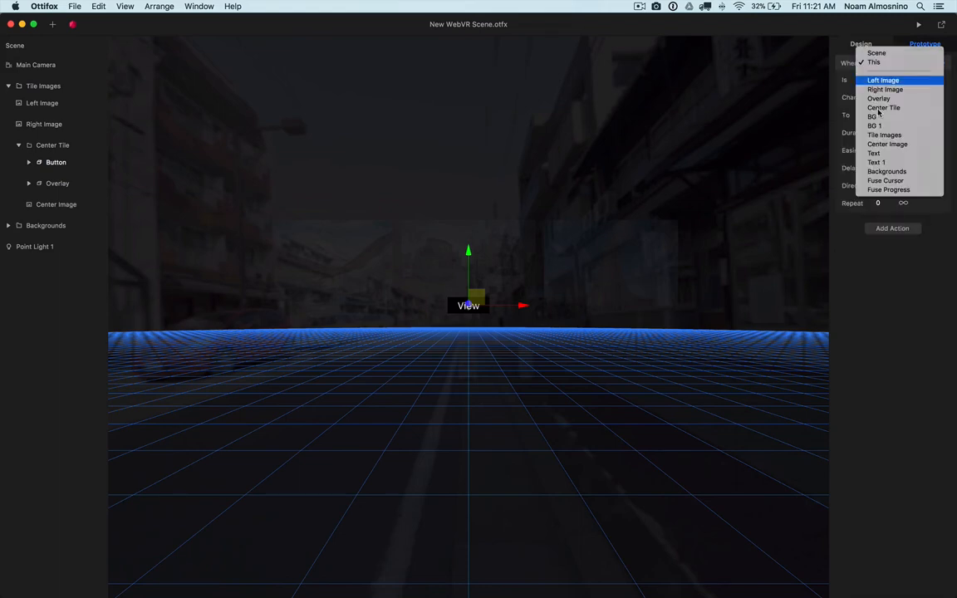
click(879, 146)
click(883, 96)
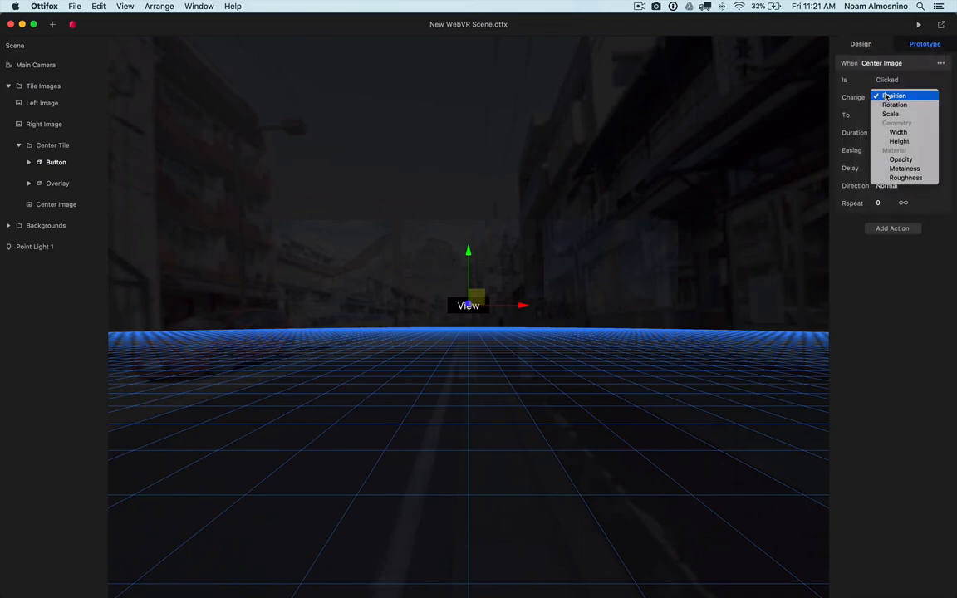
click(901, 158)
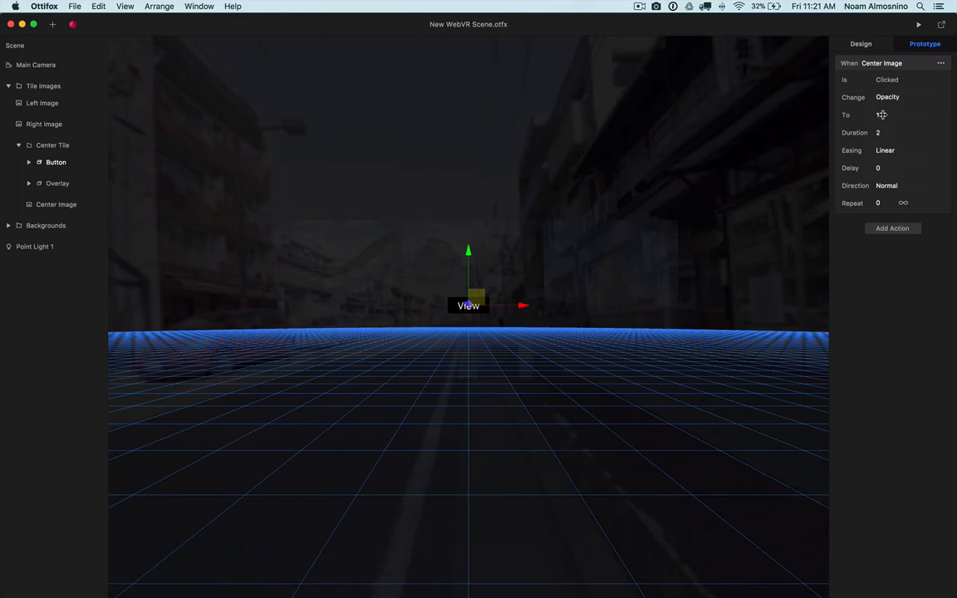
click(881, 131)
text(1)
key(Return)
- Add a prototype action to Text 1 changing its opacity to 1 when Center Image is clicked, and open the action's duration for editing
click(28, 162)
click(55, 182)
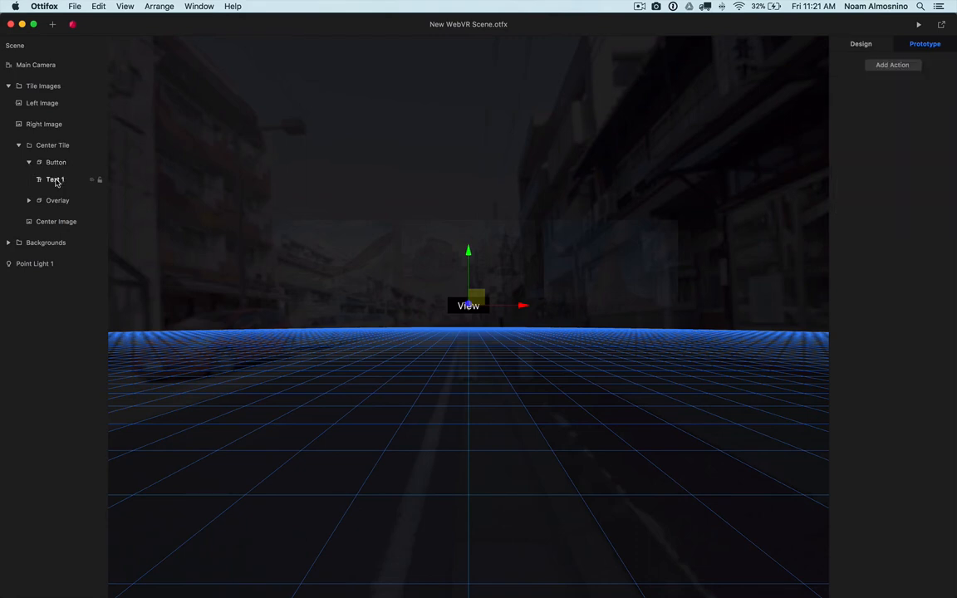
click(877, 64)
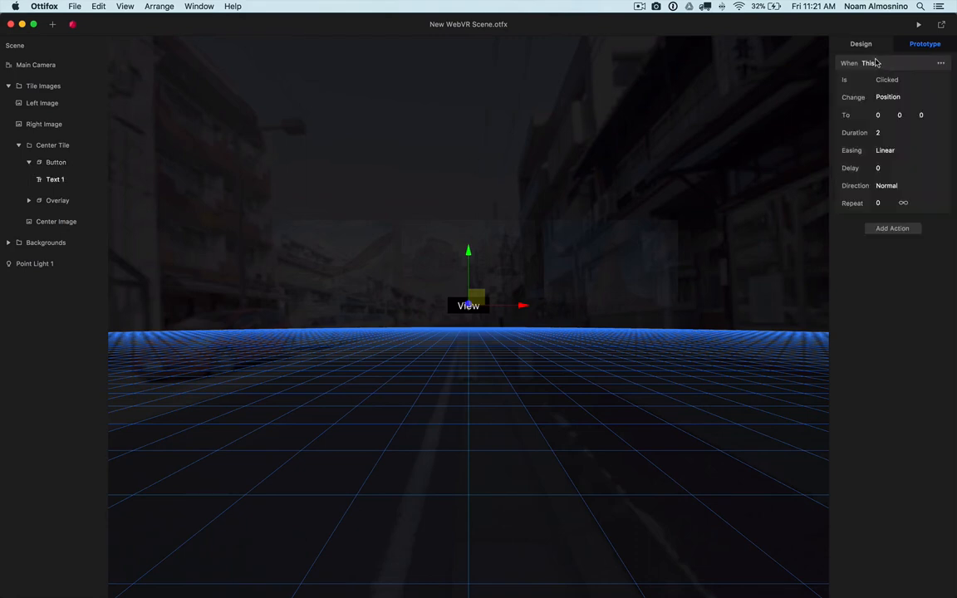
click(875, 63)
click(886, 152)
click(887, 98)
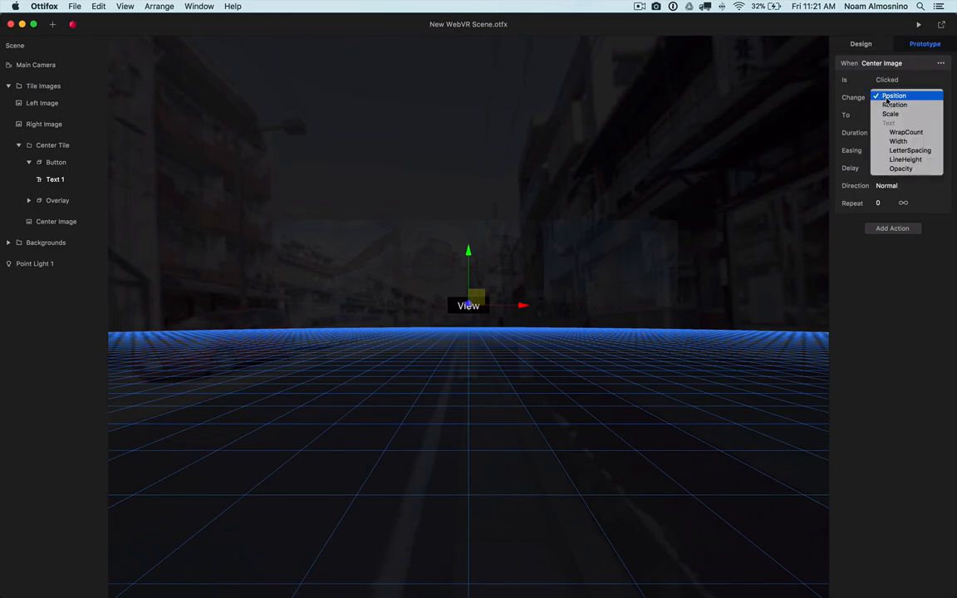
click(893, 168)
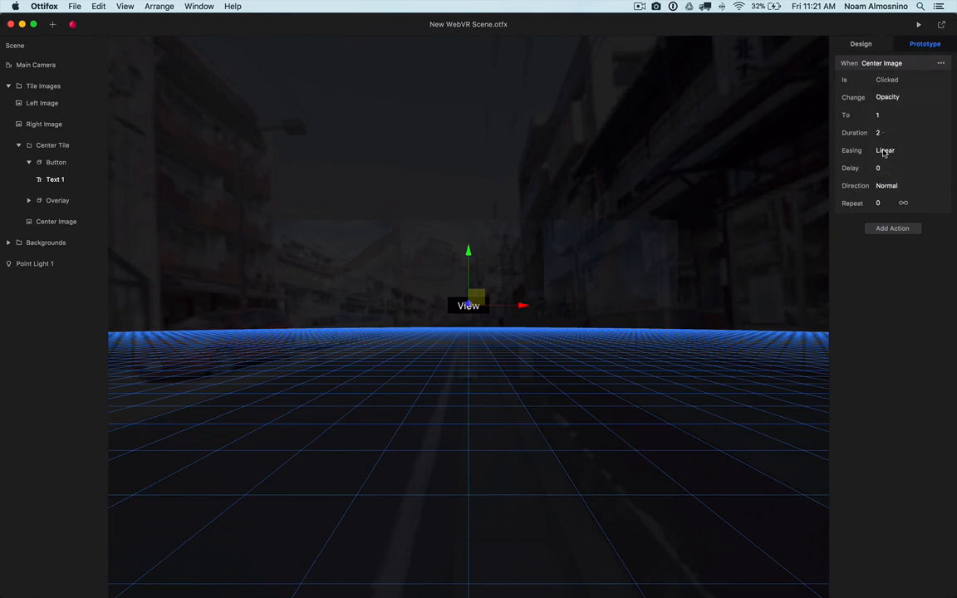
click(881, 132)
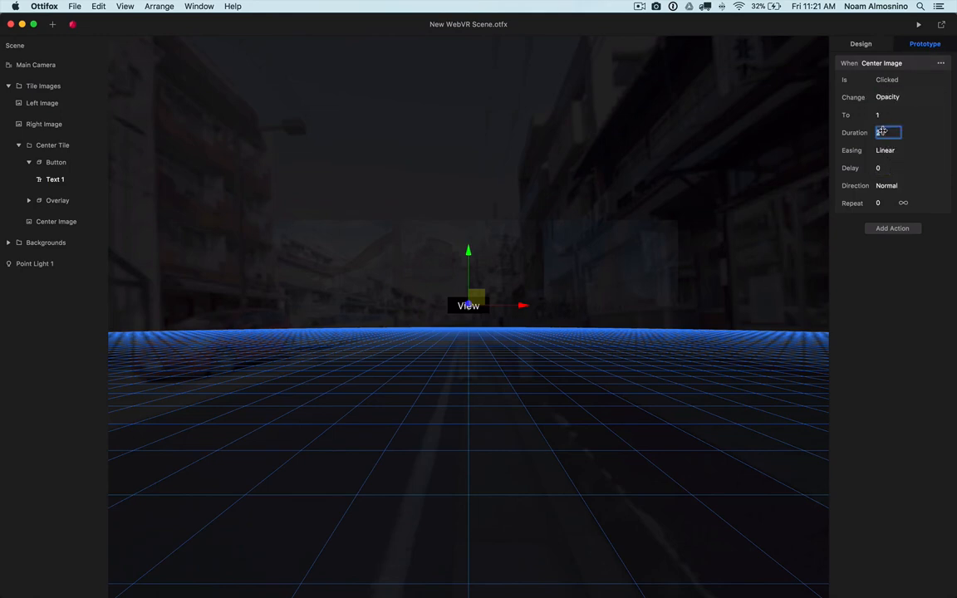
- Lower the opacity of Text 1 and of Button's material until both are fully transparent
click(870, 42)
drag(916, 324, 877, 326)
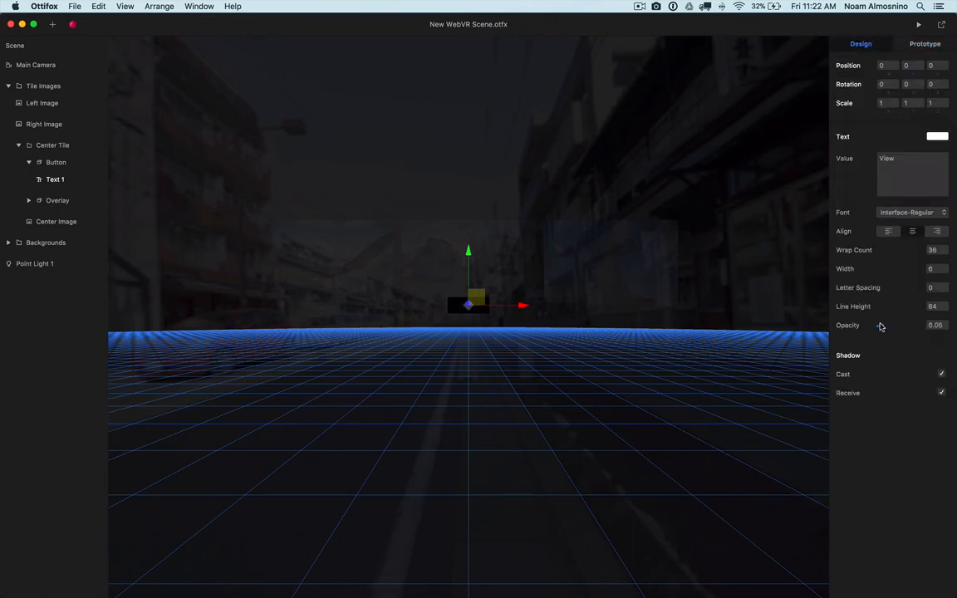
click(51, 165)
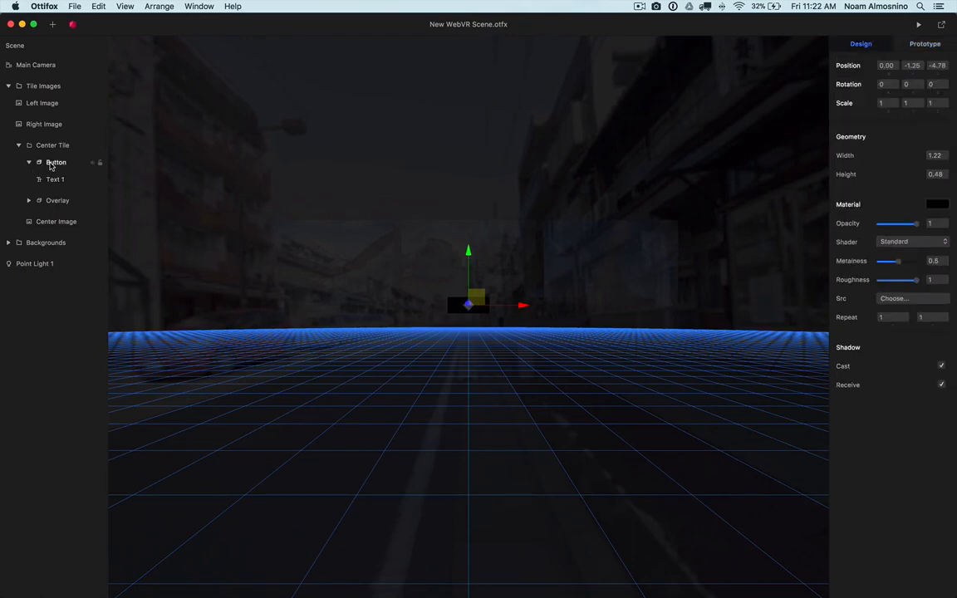
click(886, 224)
drag(886, 224, 873, 222)
- Add a prototype action to Center Tile that changes its position to 0, 0, 1 over a duration of 1 when Center Image is clicked
click(55, 148)
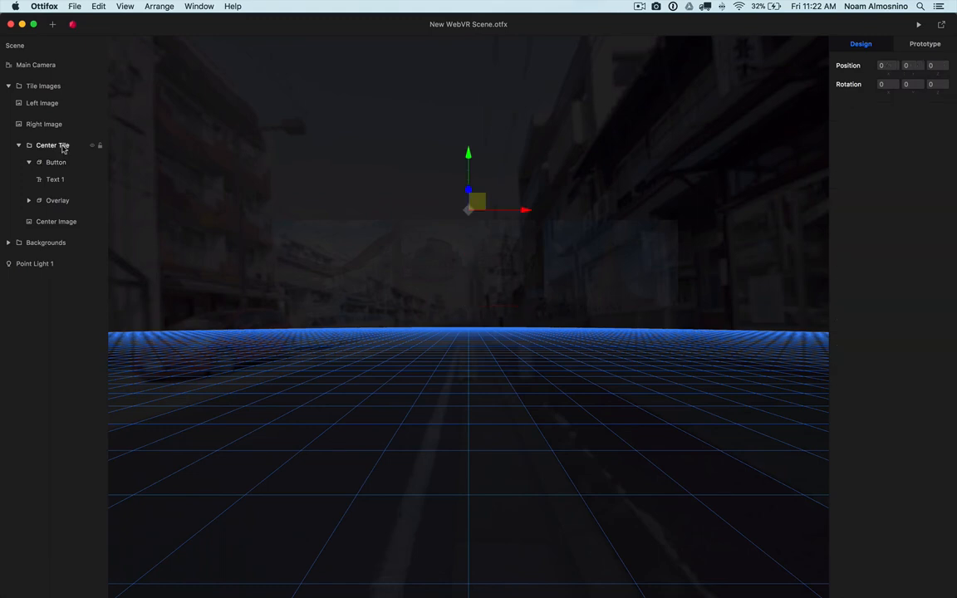
click(925, 45)
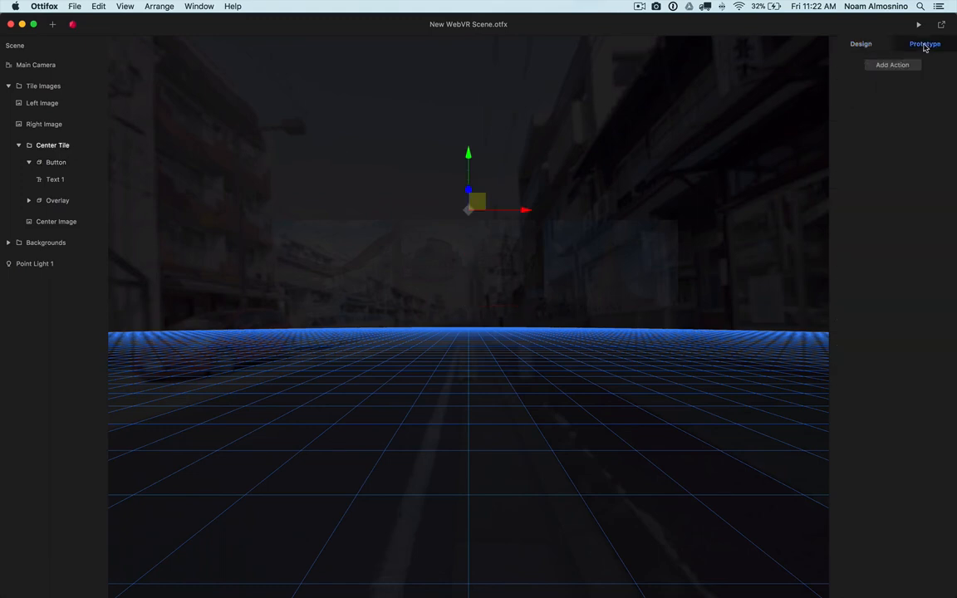
click(898, 65)
click(884, 64)
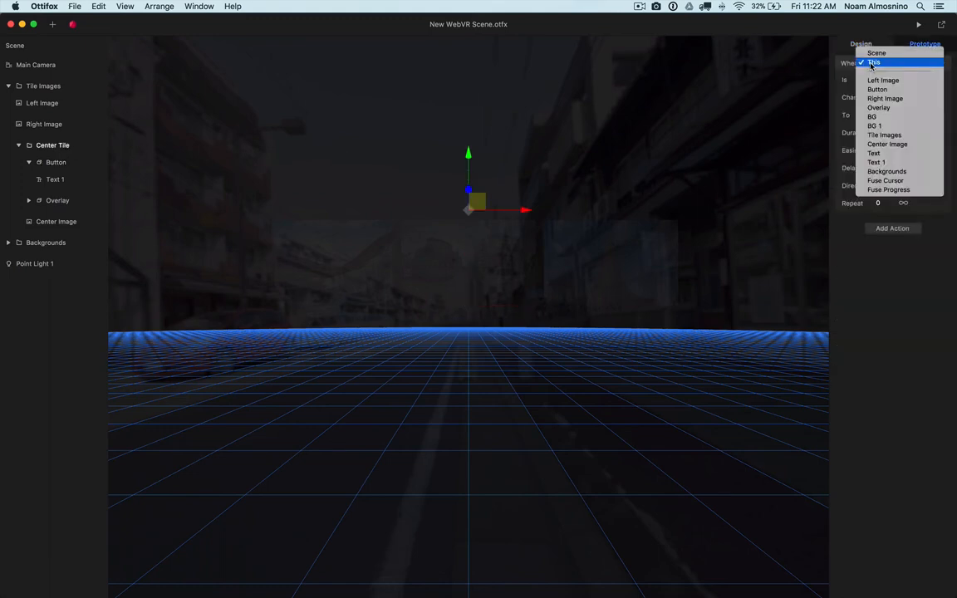
click(878, 145)
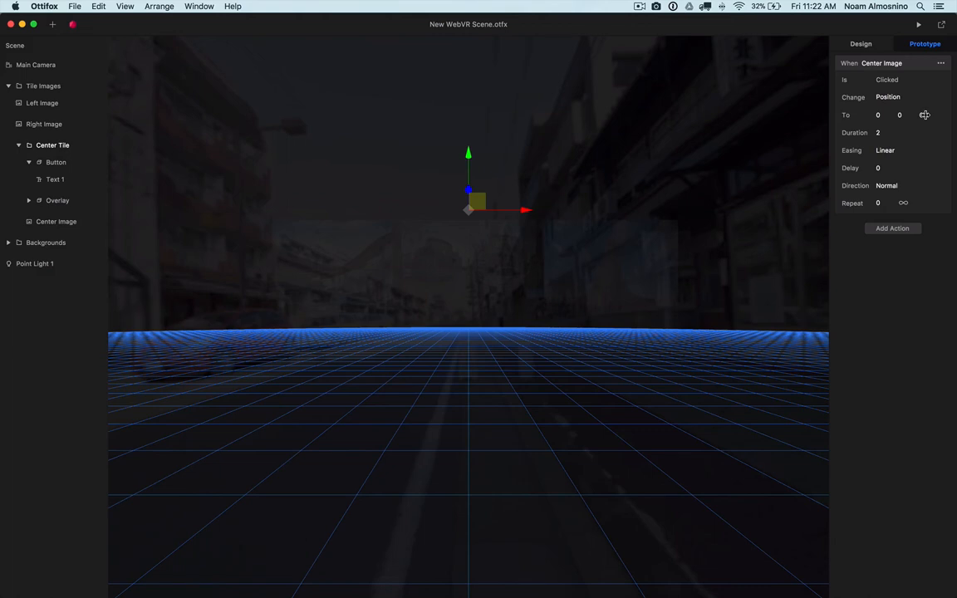
click(924, 114)
text(1)
click(890, 132)
text(1)
key(Return)
- Preview the scene in Chrome, trigger the center tile to check its reveal and forward movement, and close the preview
click(919, 26)
click(852, 119)
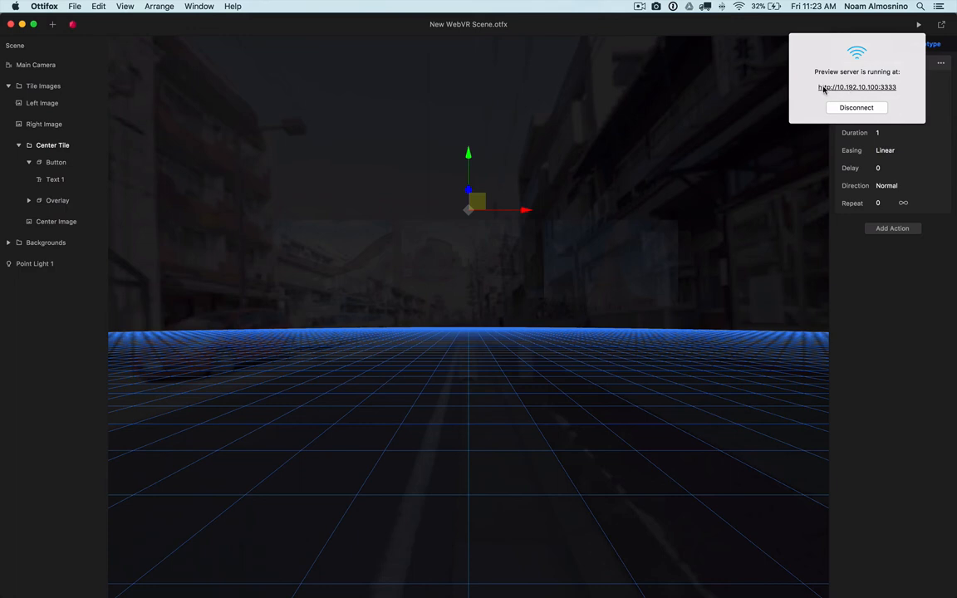
click(822, 87)
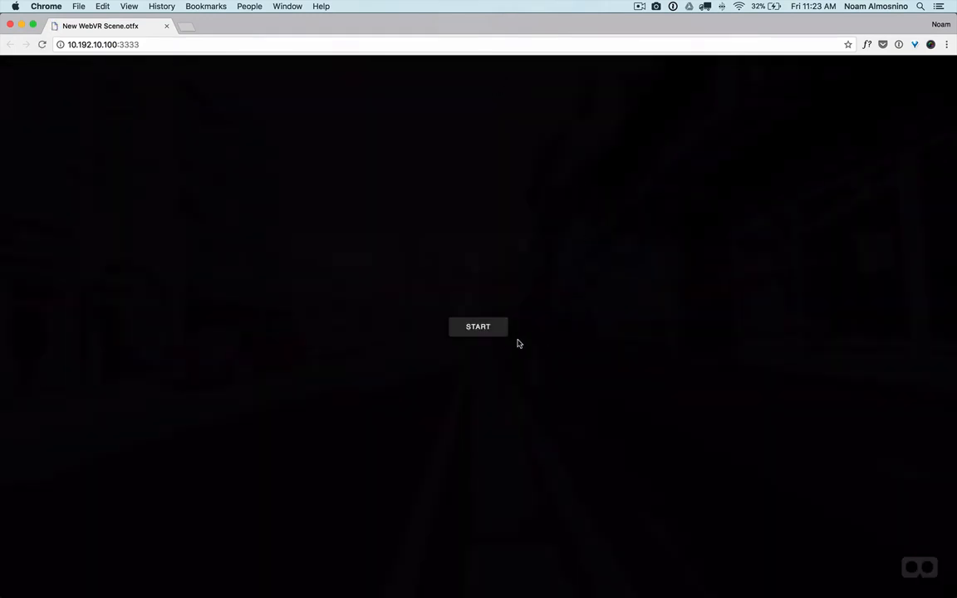
click(482, 325)
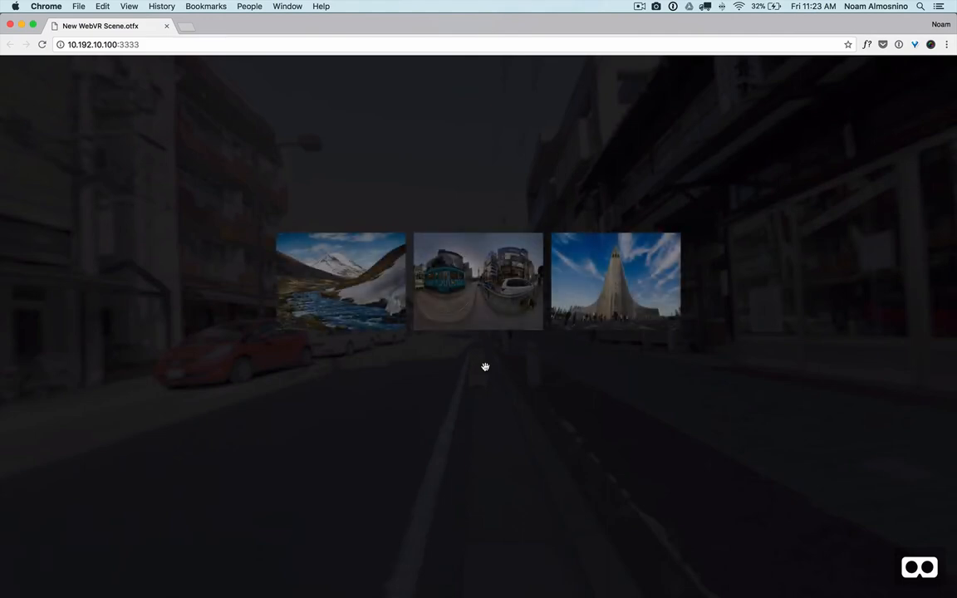
drag(603, 209, 498, 365)
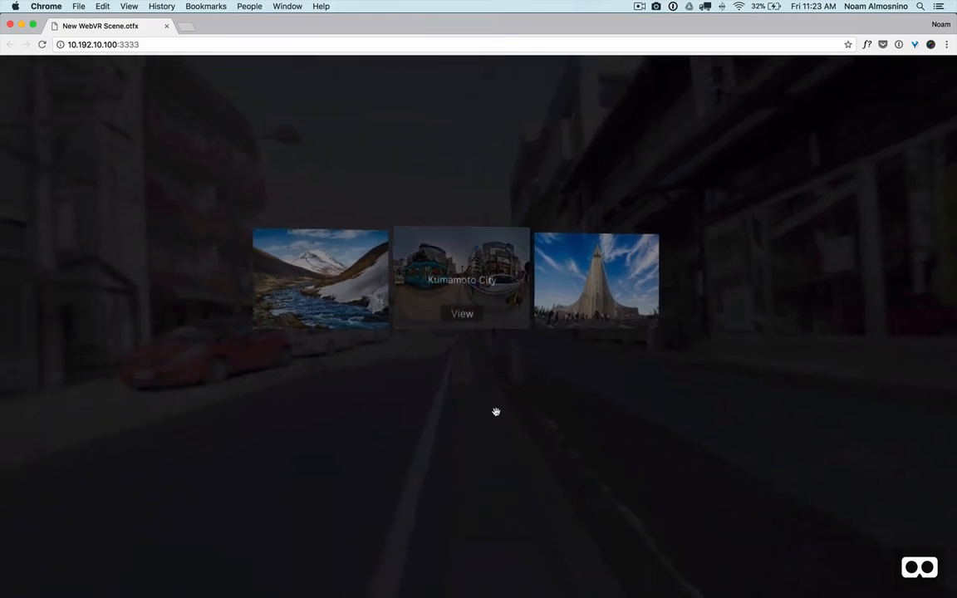
drag(493, 410, 480, 401)
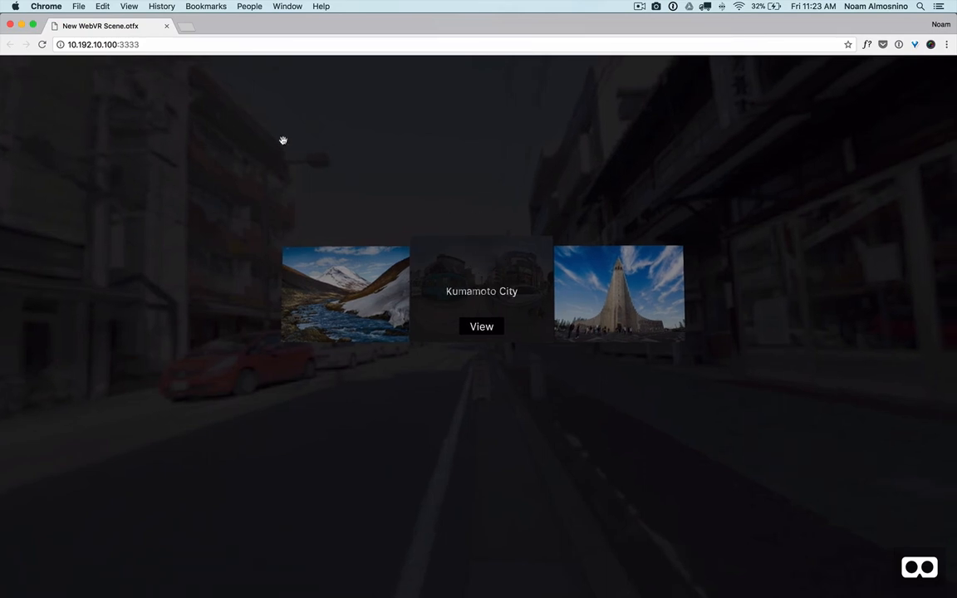
click(166, 28)
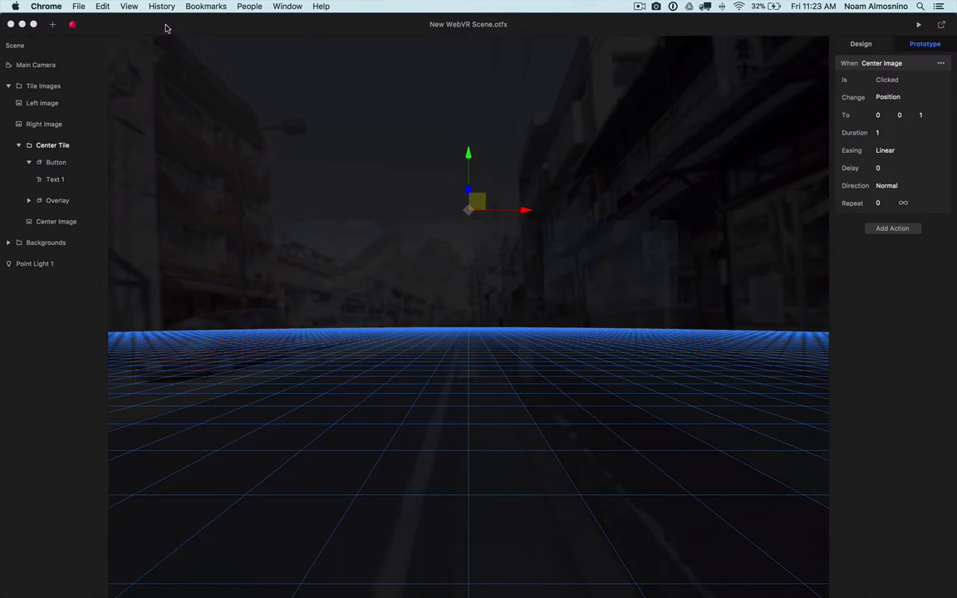
- Set Center Tile's position action to EaseOutElastic easing and its target position to 0, 0.02, 1.5
click(58, 148)
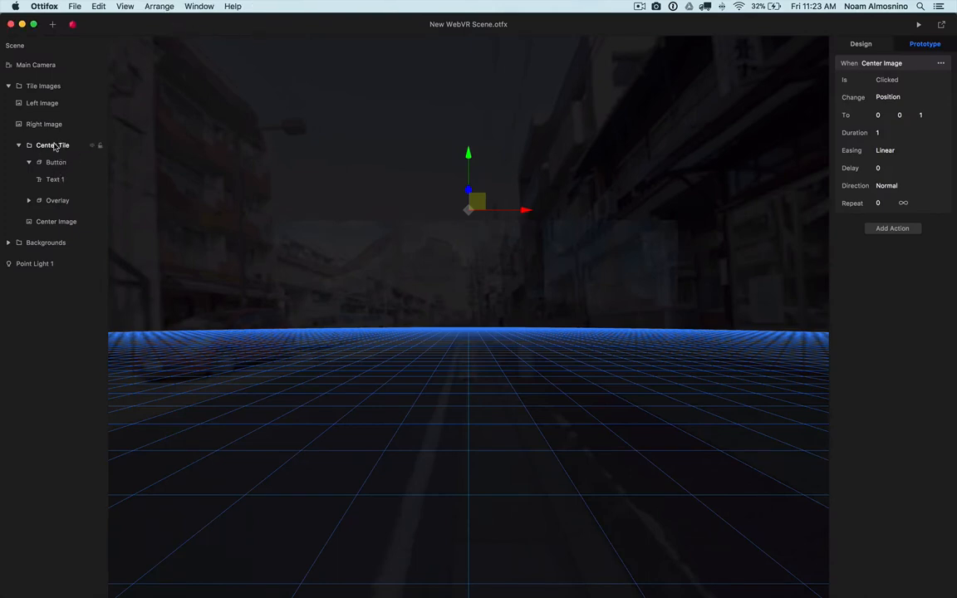
click(886, 151)
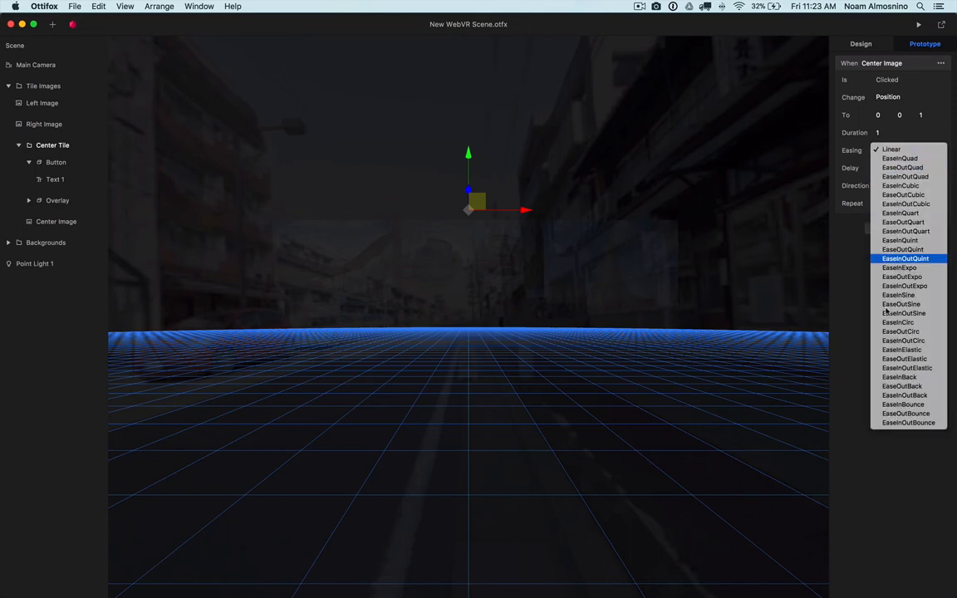
click(899, 358)
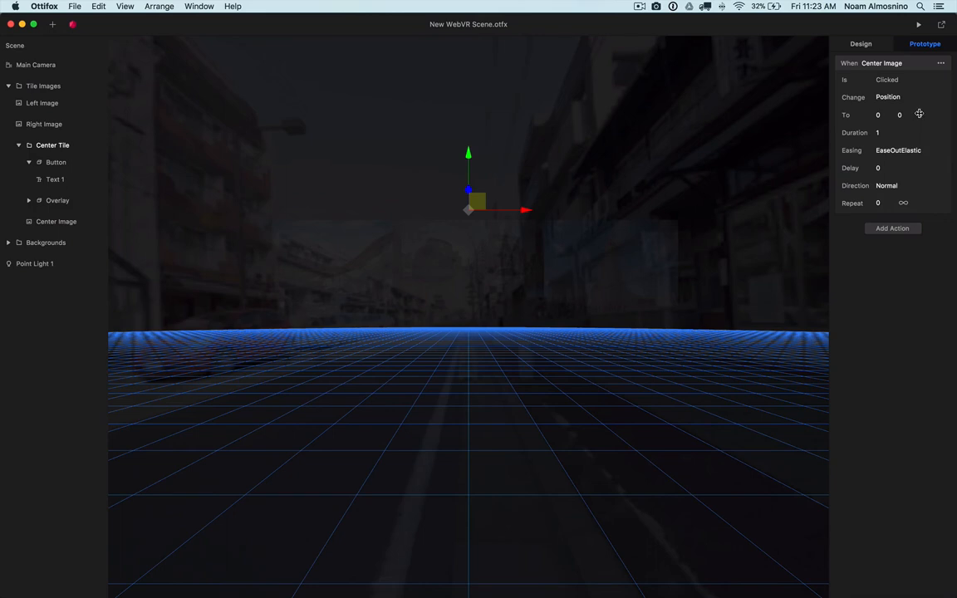
drag(900, 114, 955, 136)
key(Tab)
key(Return)
- Preview the scene in Chrome again to check the center tile's elastic movement, and close the preview
click(918, 26)
click(855, 88)
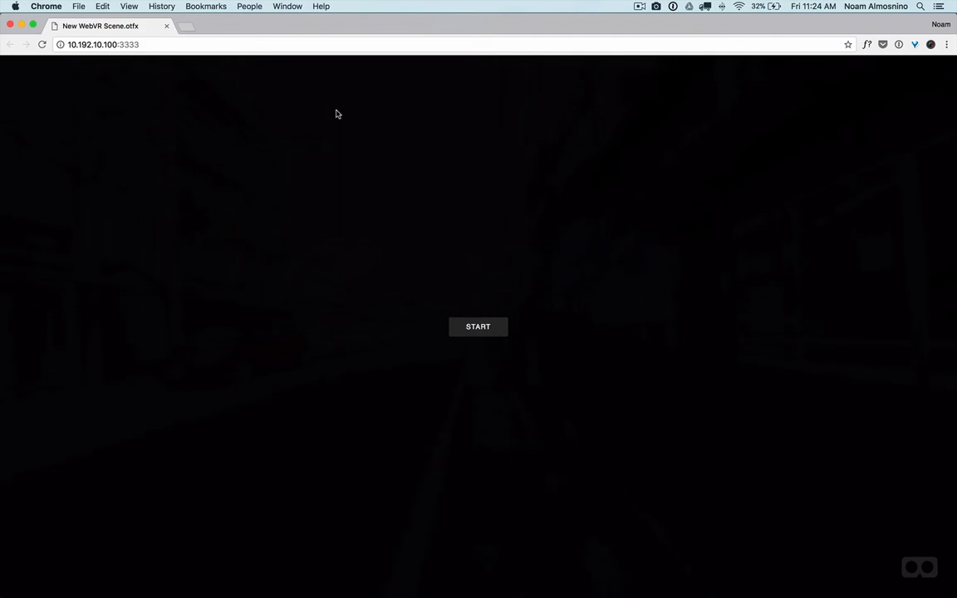
click(483, 325)
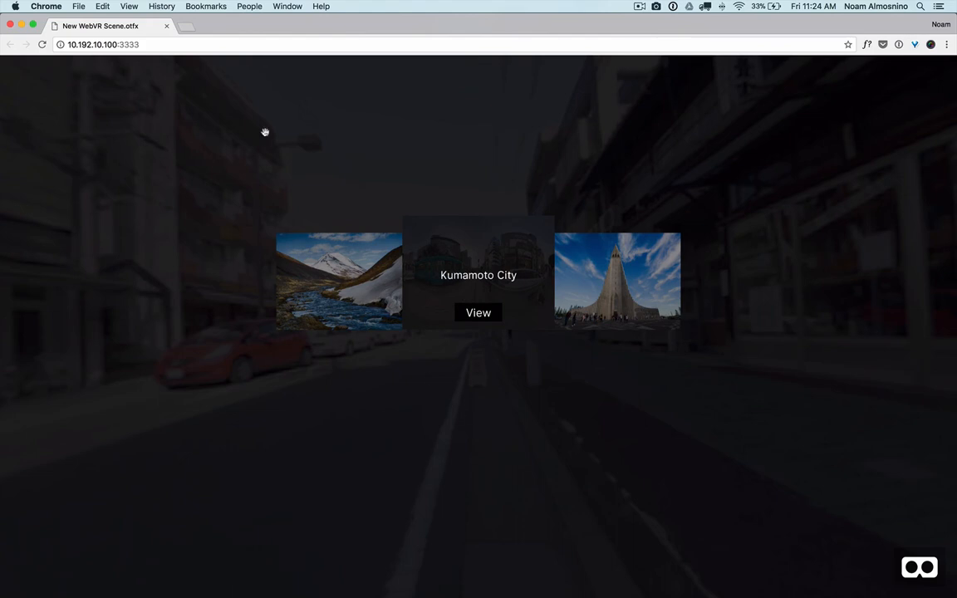
click(167, 27)
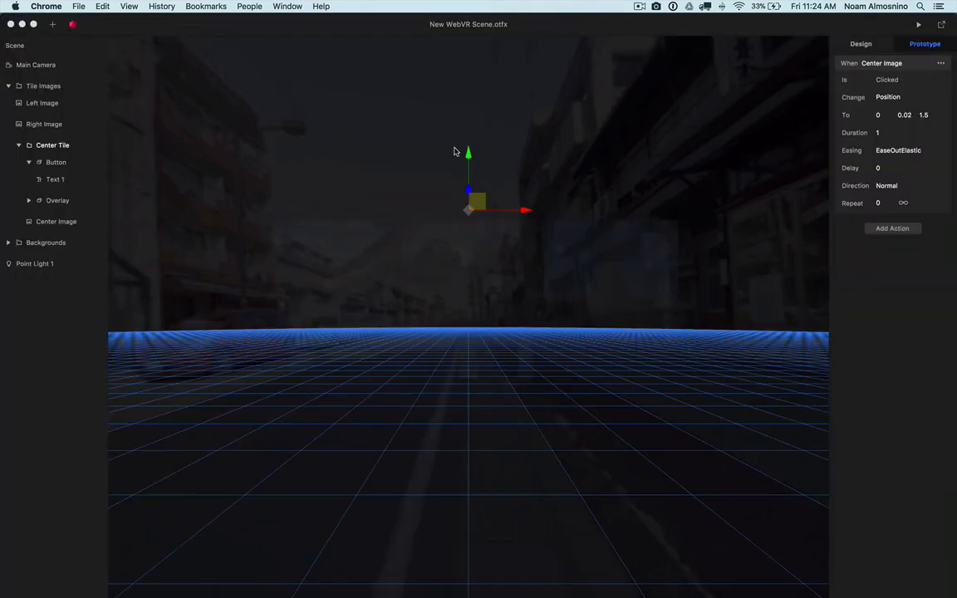
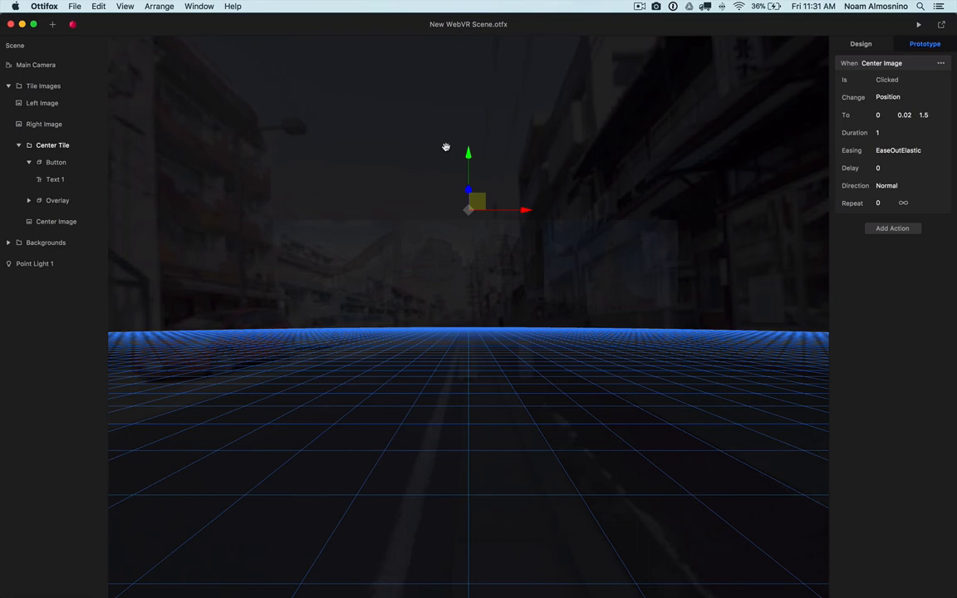
- Add a prototype action to BG 1 in the Backgrounds group that changes its opacity to 1 when Button is clicked
click(9, 243)
click(19, 145)
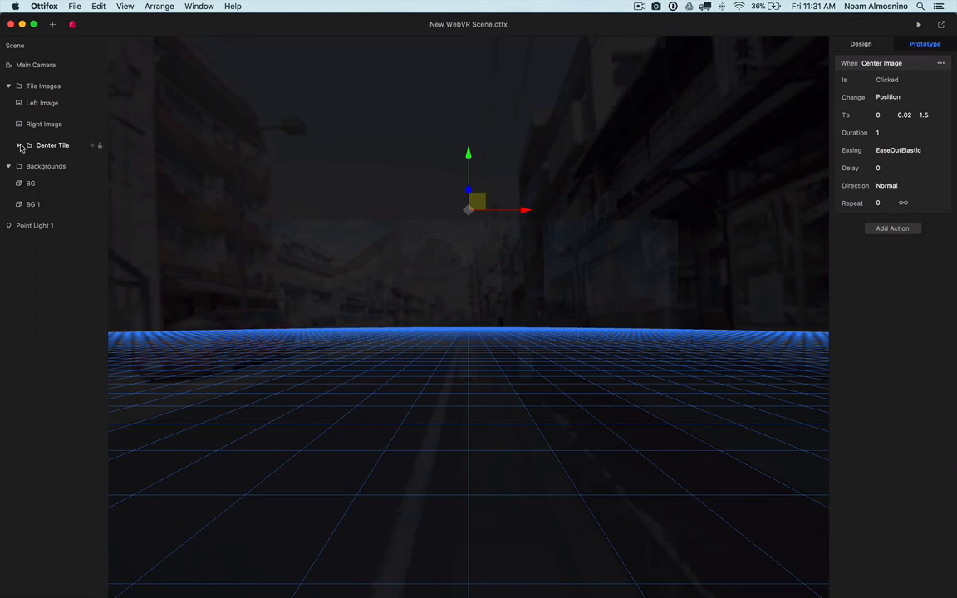
click(31, 204)
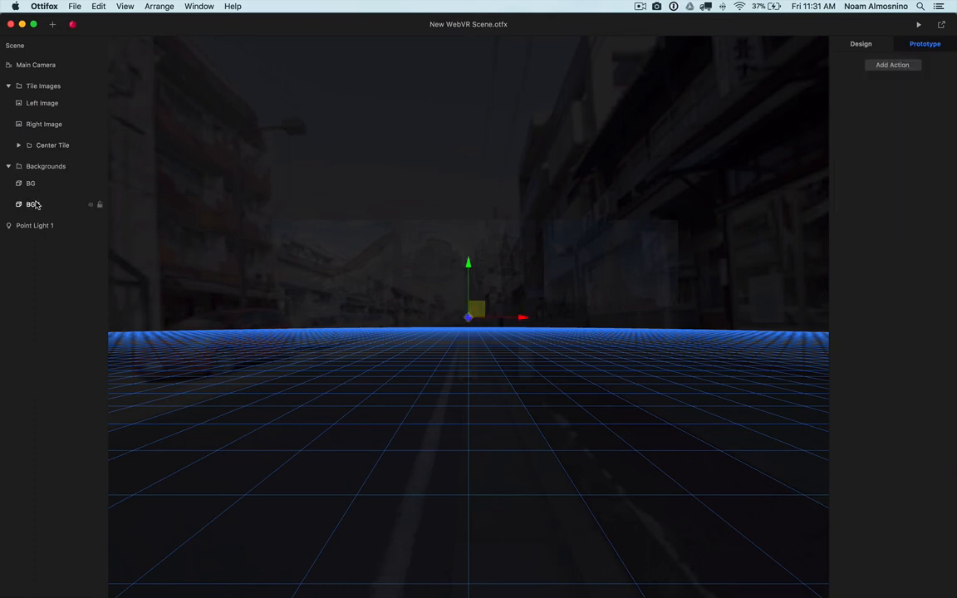
click(893, 65)
click(868, 63)
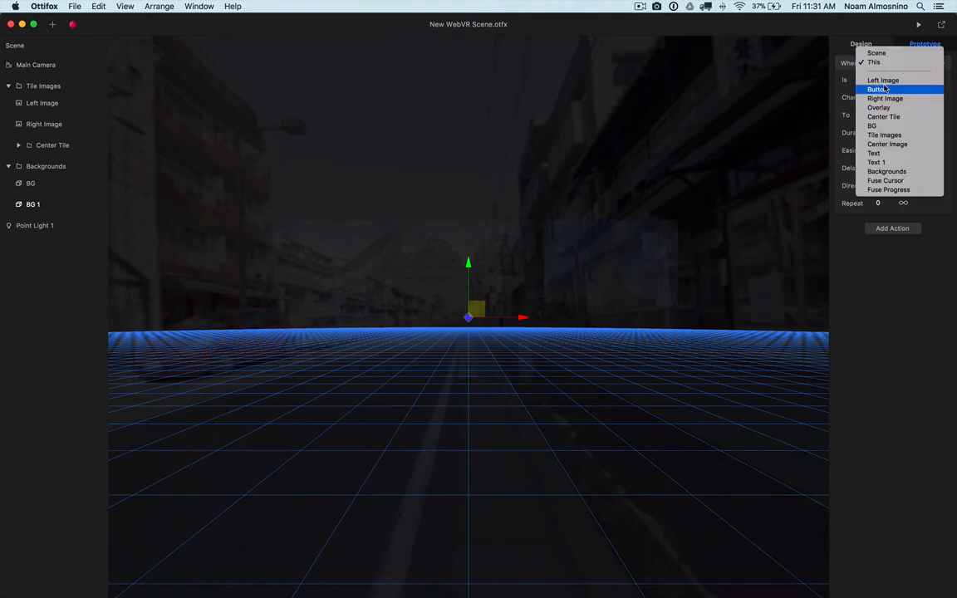
click(880, 89)
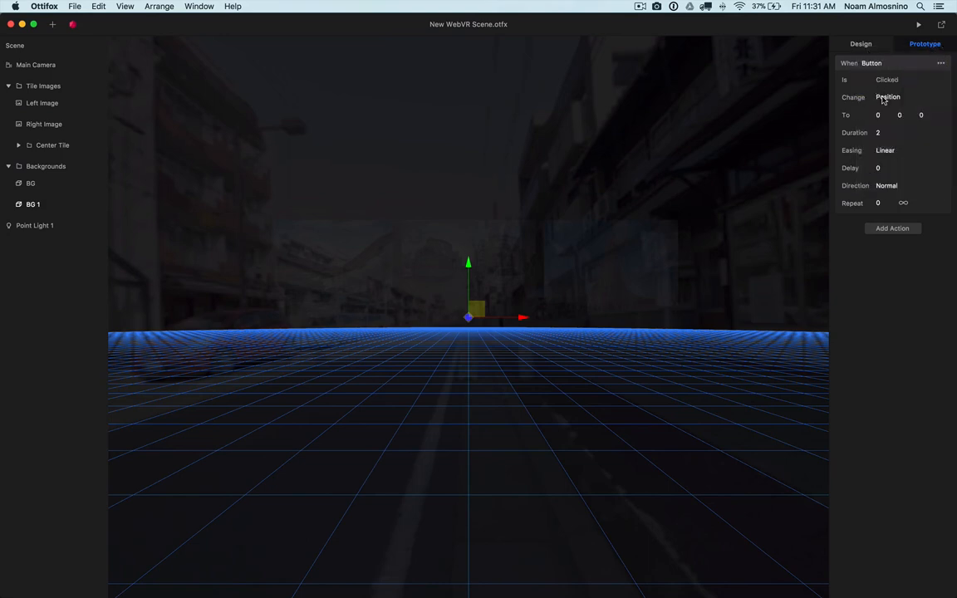
click(886, 97)
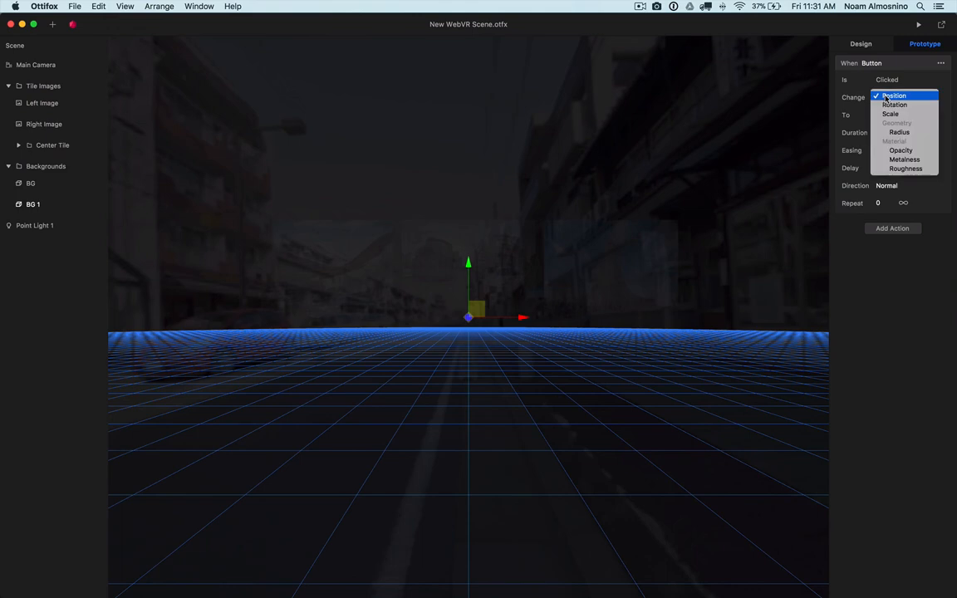
click(897, 151)
click(879, 115)
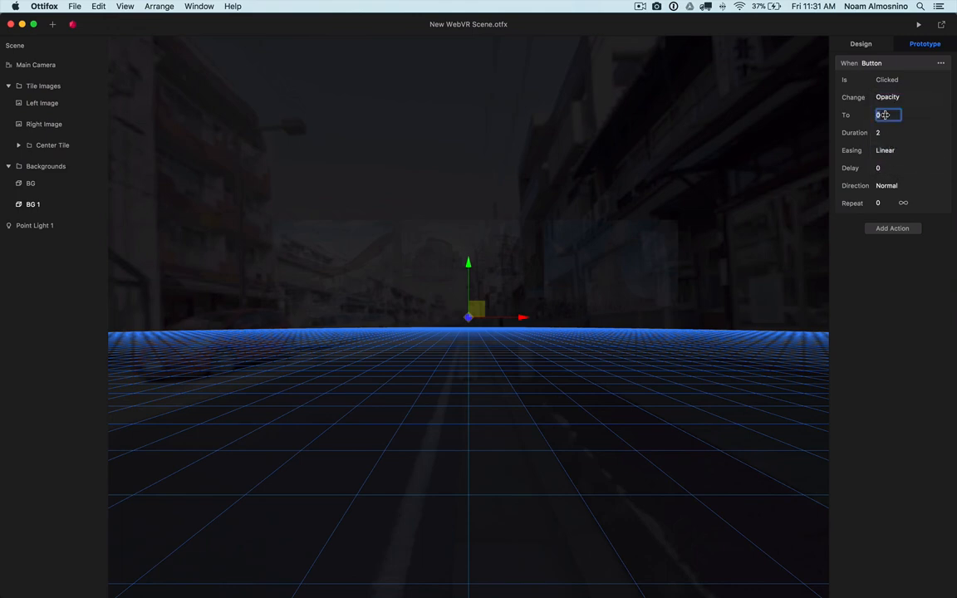
text(1)
- Set the duration of BG 1's opacity action to .5 and its delay to 1
click(884, 132)
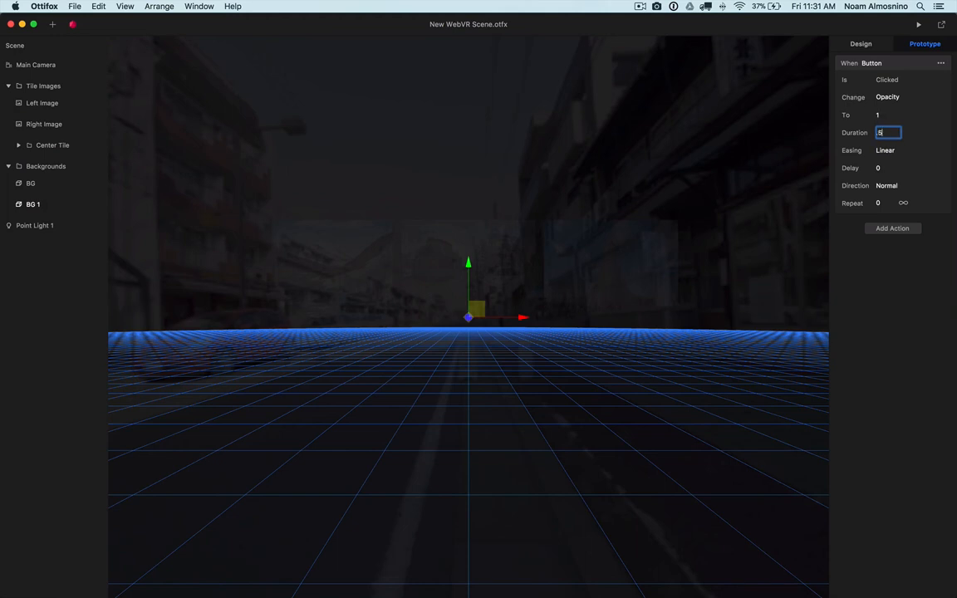
key(Return)
click(882, 168)
key(Return)
- Add a prototype action to Main Camera that changes its position to 0, 1.6, 0 when Button is clicked
click(31, 65)
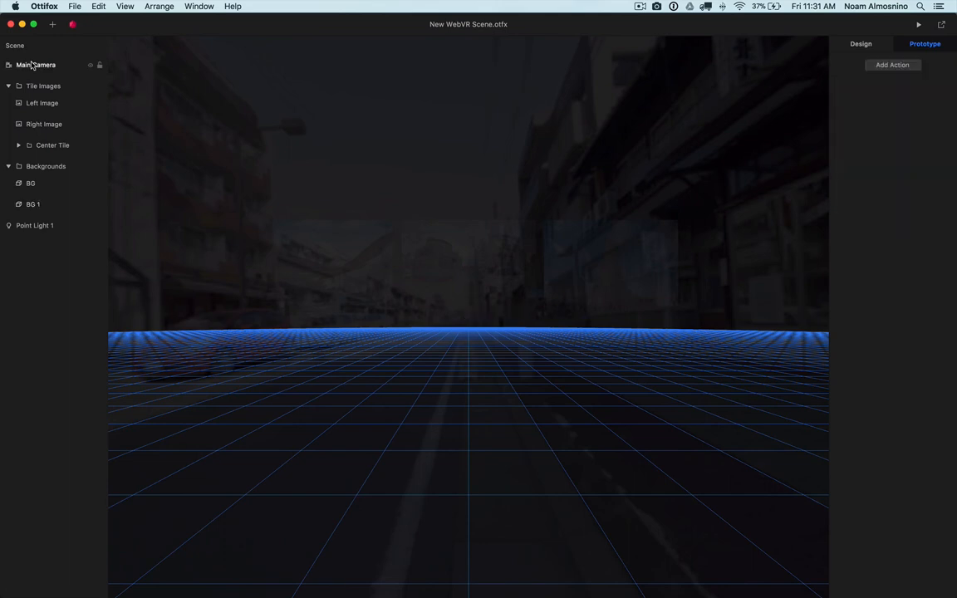
click(874, 65)
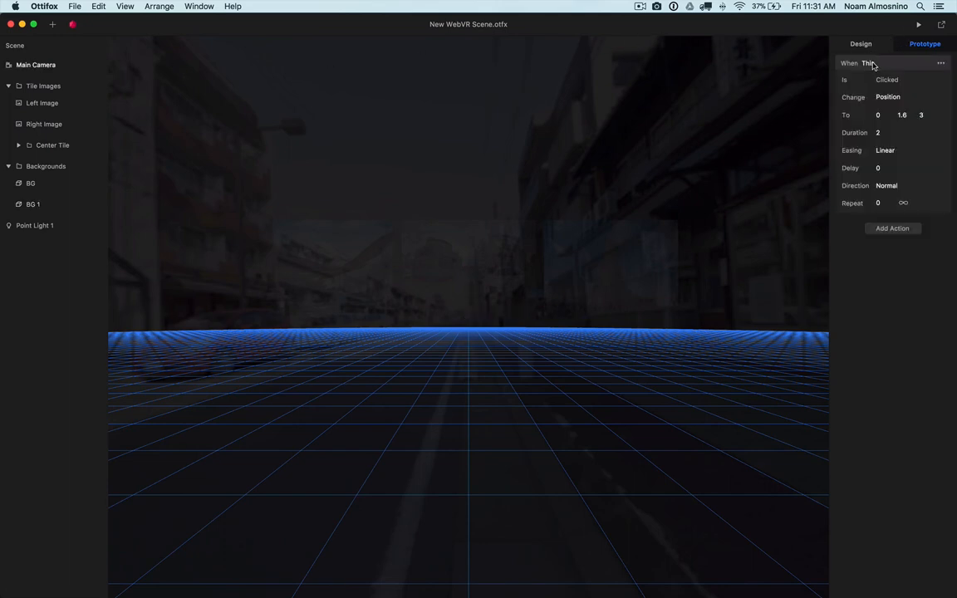
click(868, 64)
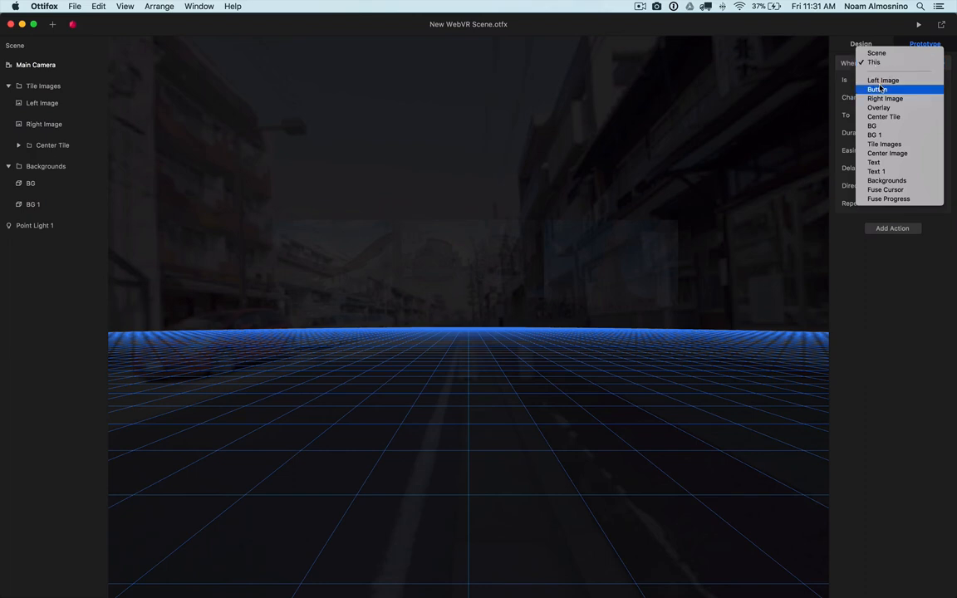
click(878, 89)
click(888, 97)
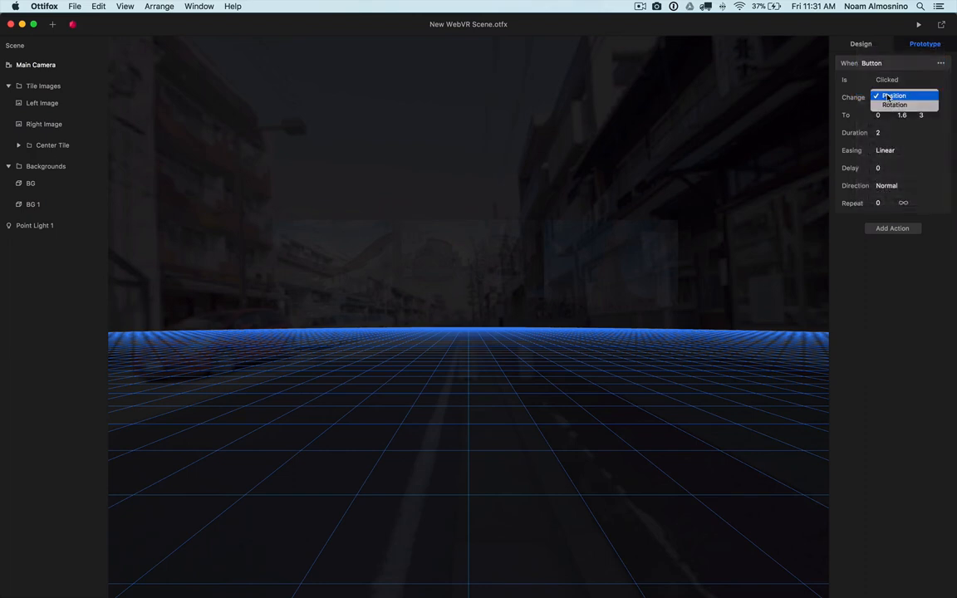
click(889, 96)
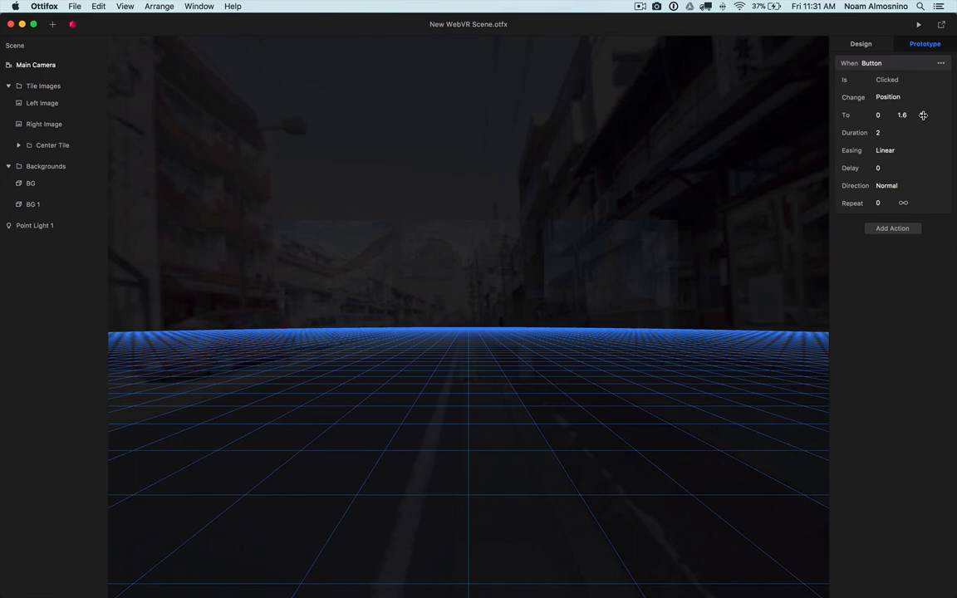
click(922, 114)
text(0)
- Check the timing of BG 1's action, and set the easing of Main Camera's position action to EaseInOutQuad
click(879, 132)
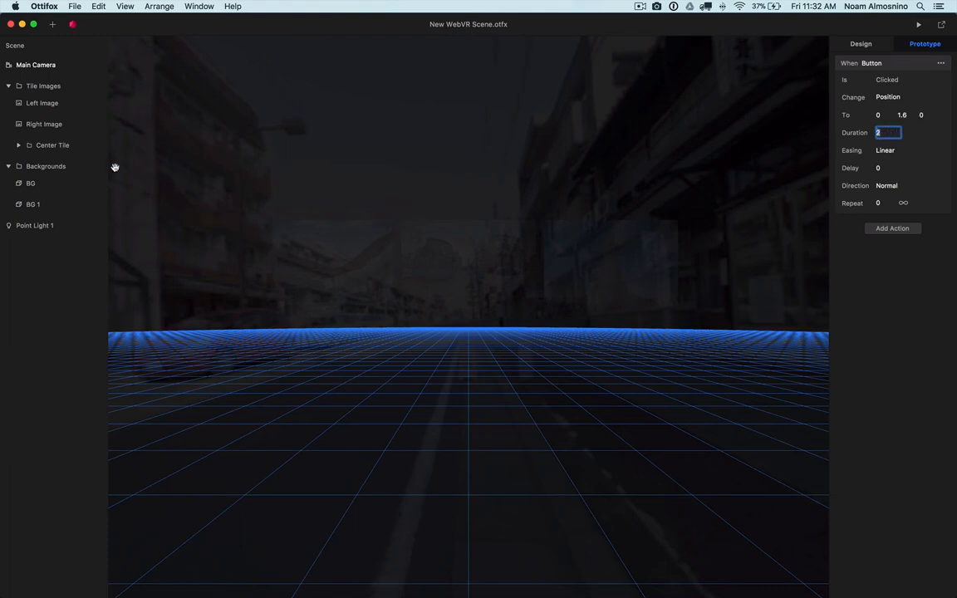
click(33, 204)
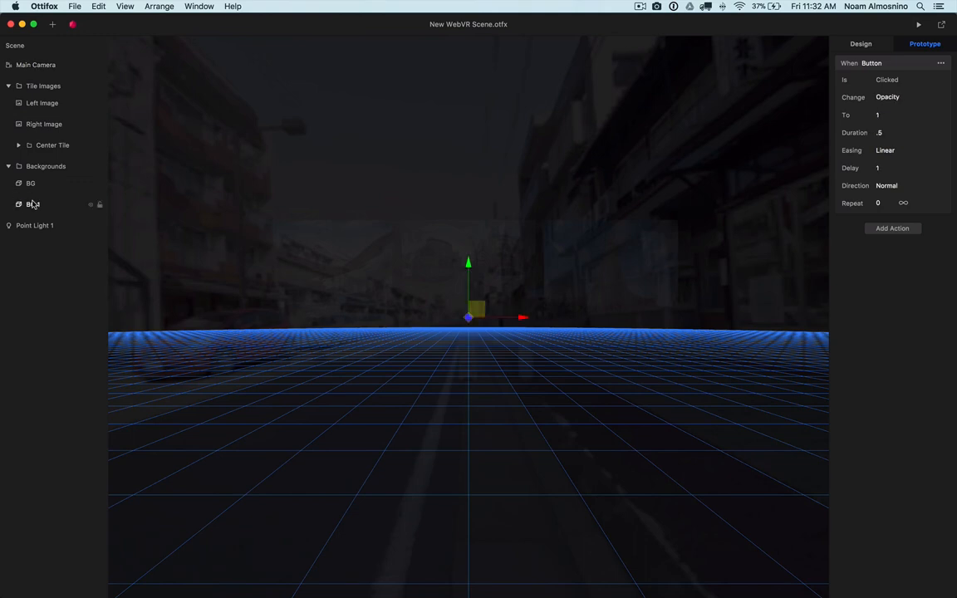
click(38, 64)
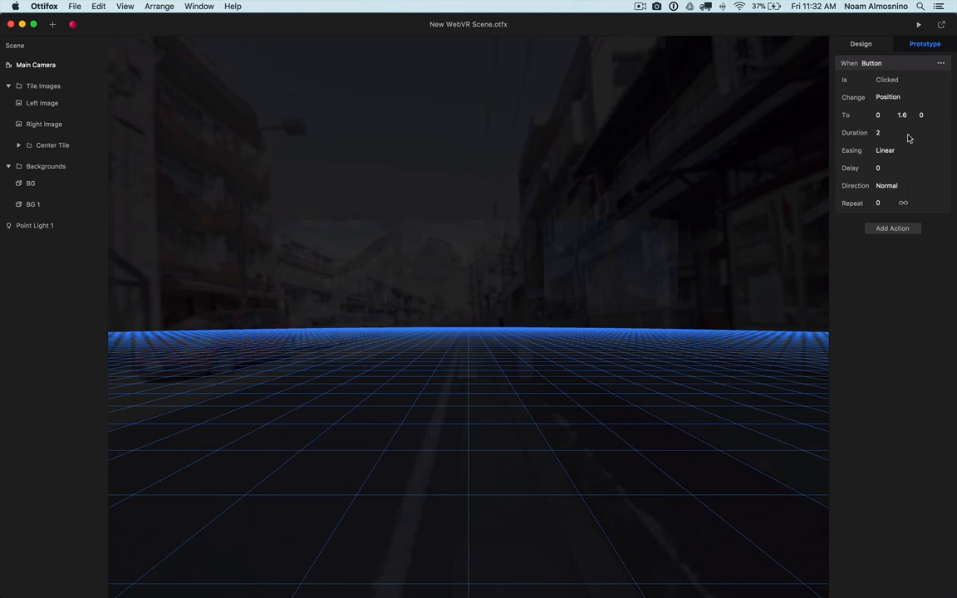
click(884, 150)
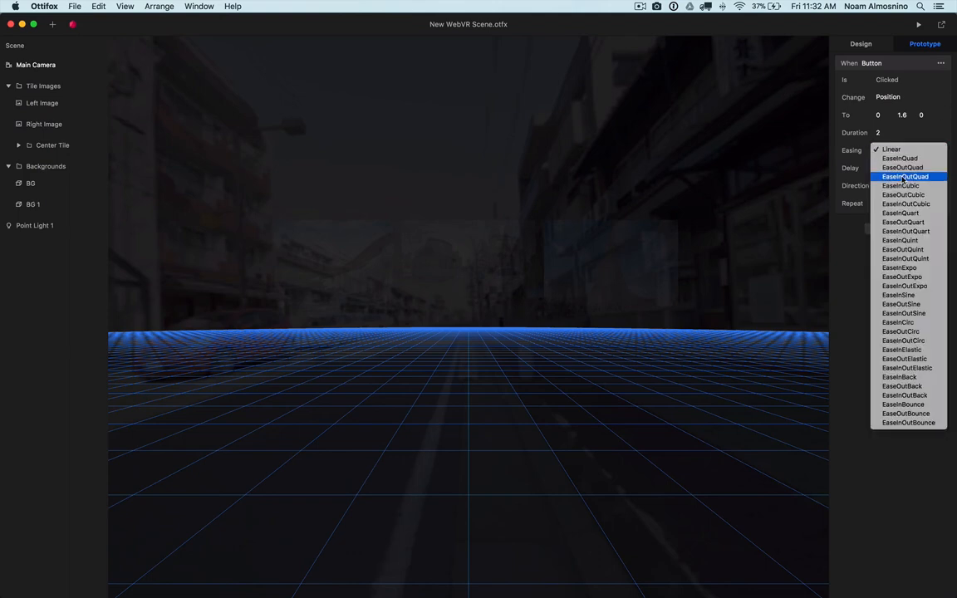
click(904, 177)
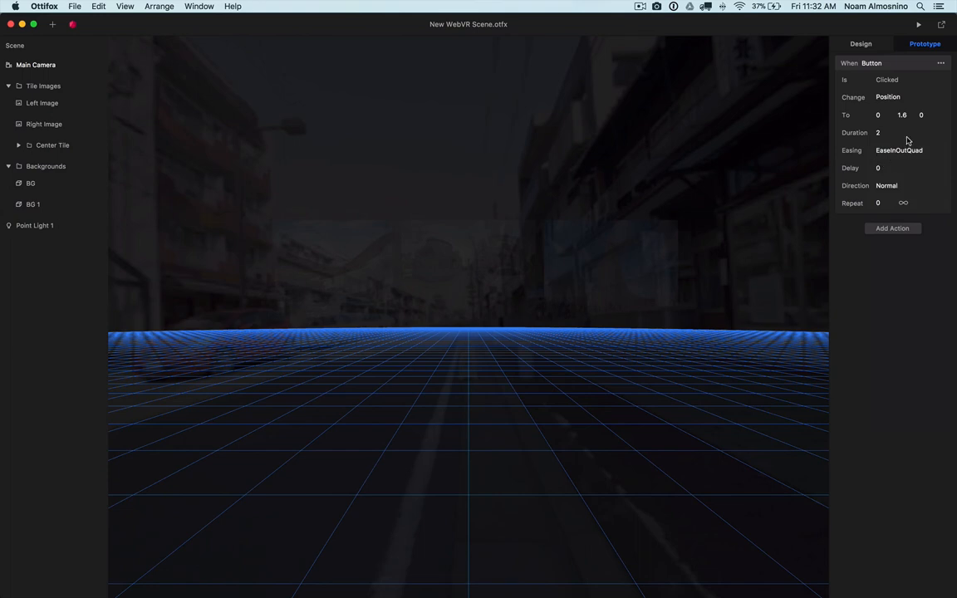
- Preview the scene in the browser, trigger View on the center tile to test the camera move and background switch, and close the preview
click(919, 28)
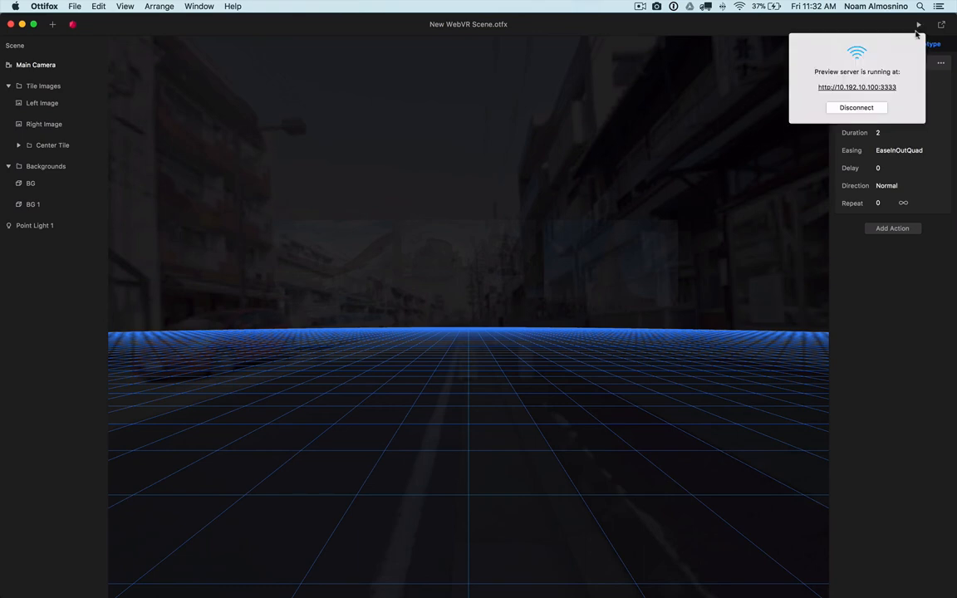
click(852, 88)
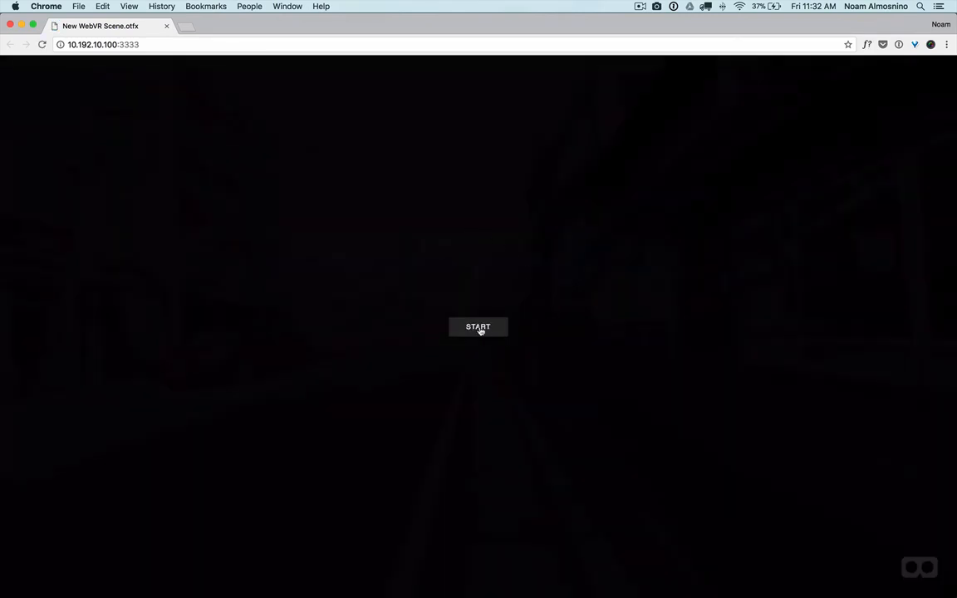
click(478, 328)
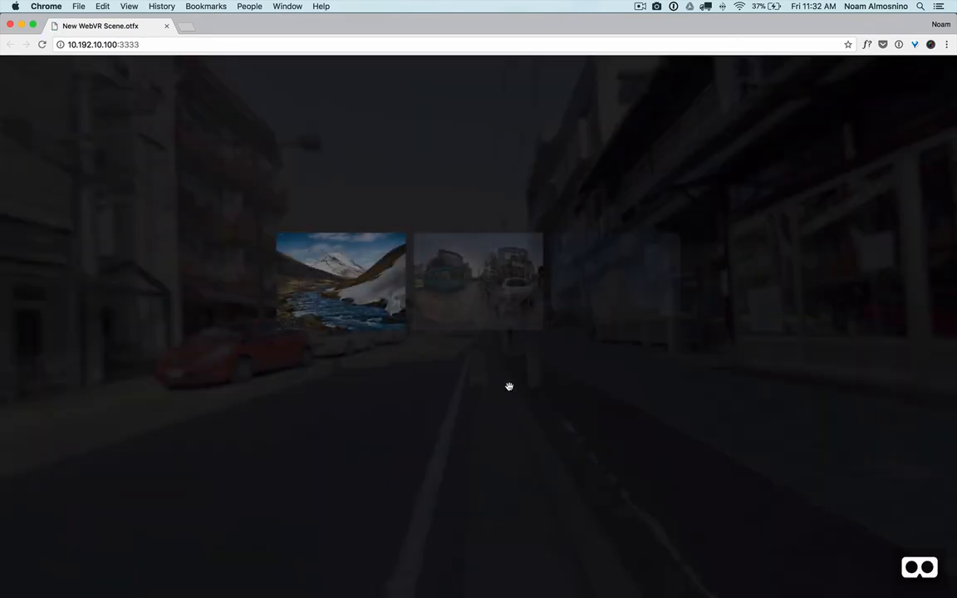
click(520, 249)
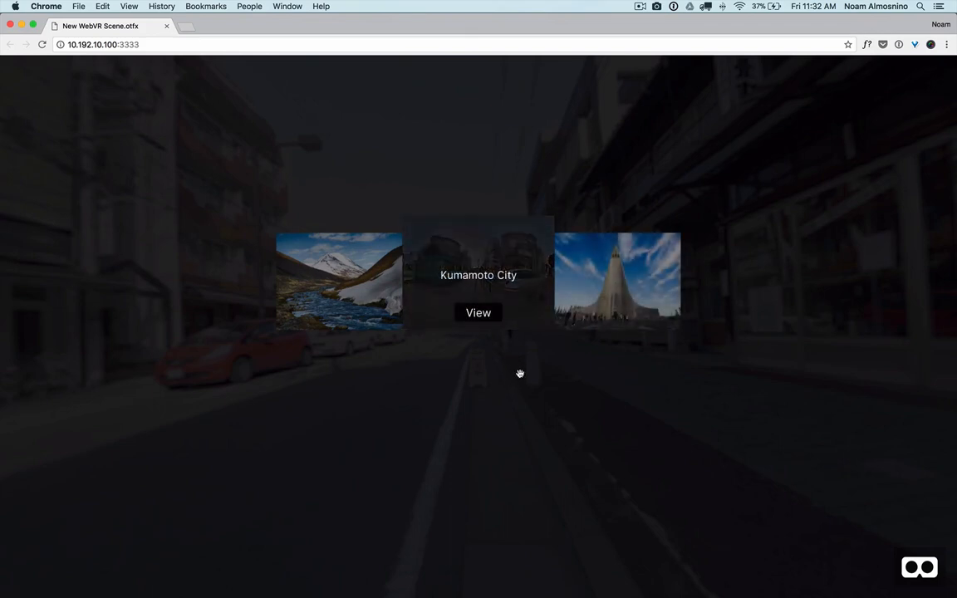
click(480, 312)
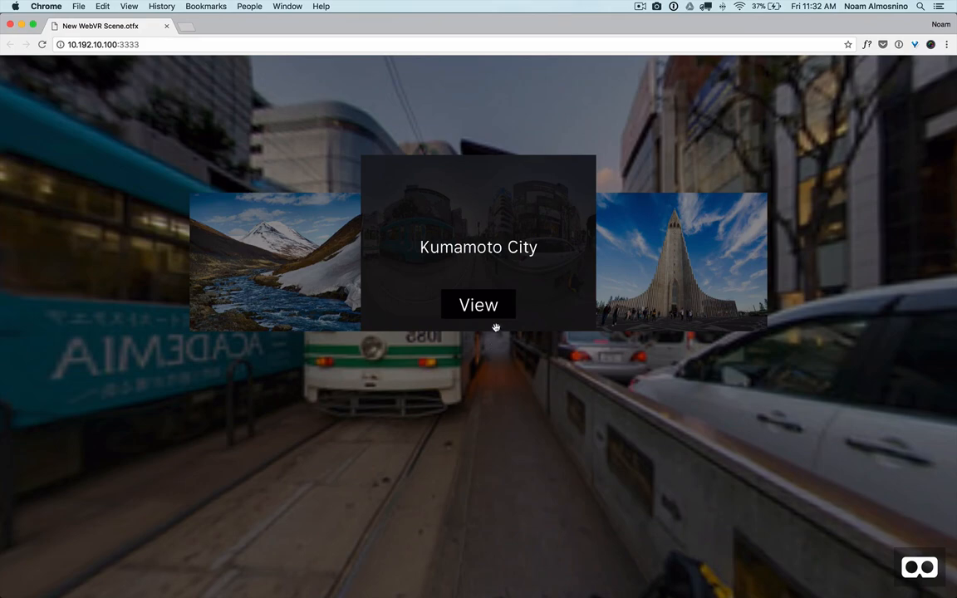
click(166, 26)
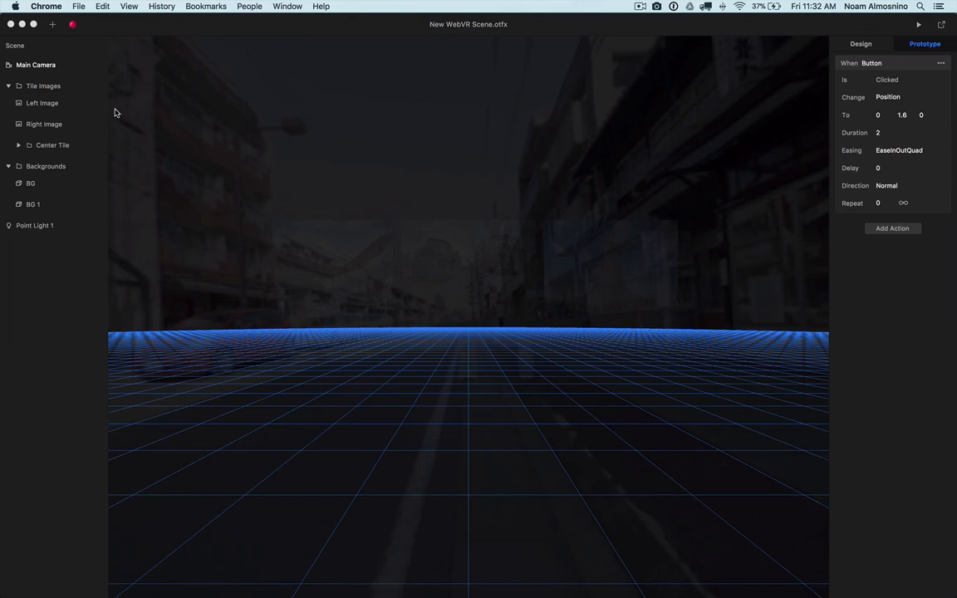
- Check the Tile Images group's position, and set Main Camera's position action to Z -2.1 with a duration of 2.5
click(52, 86)
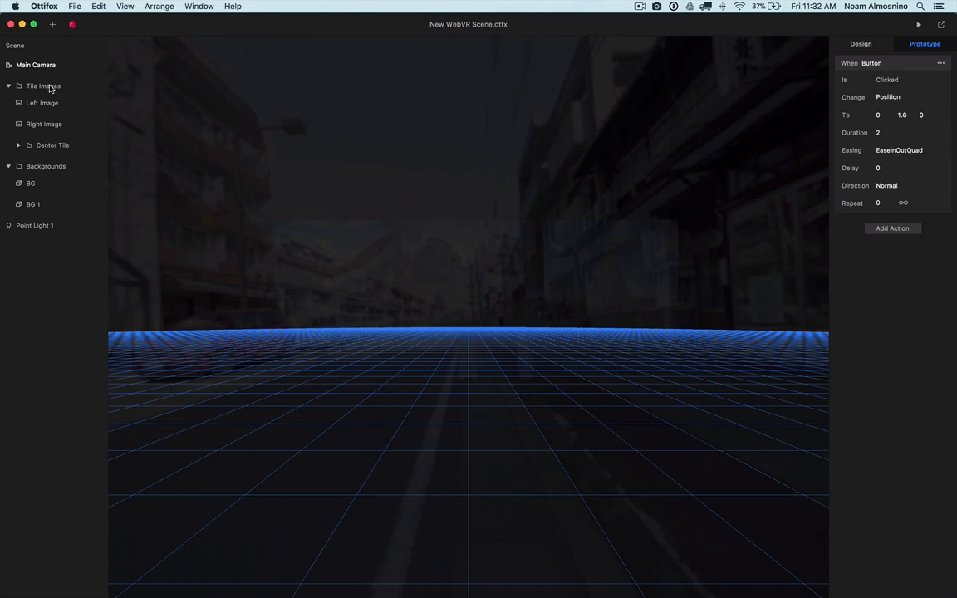
click(38, 85)
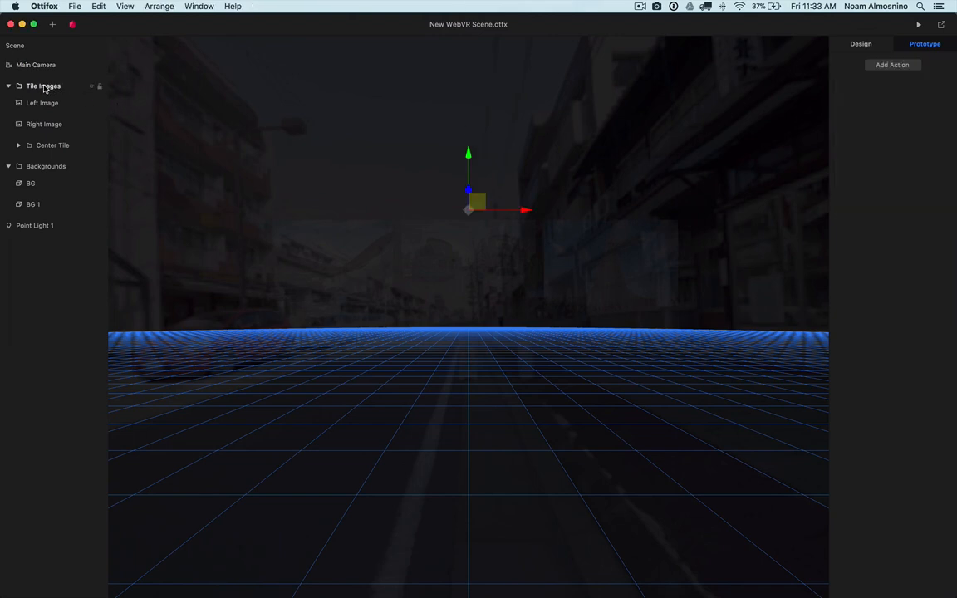
click(864, 44)
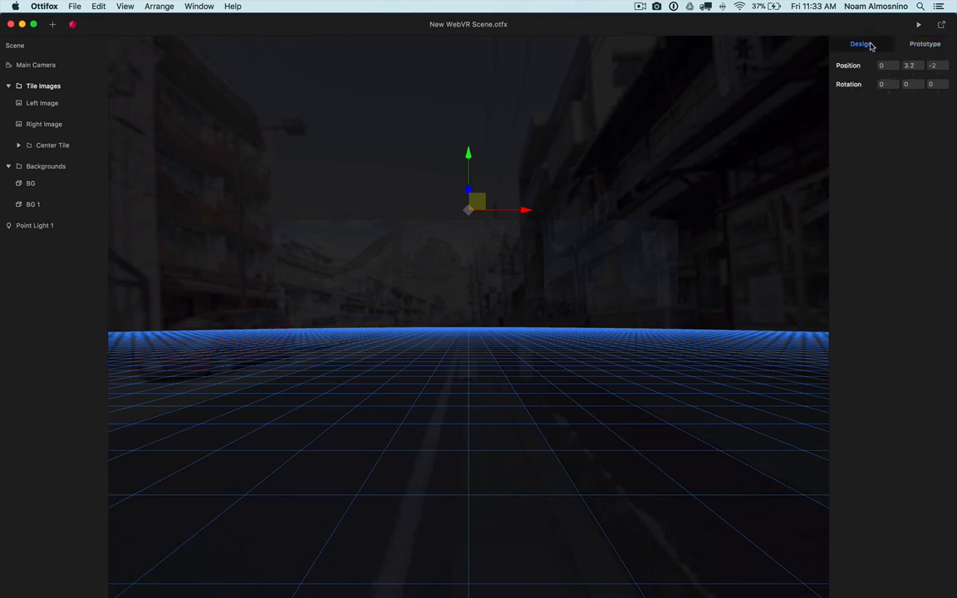
click(37, 65)
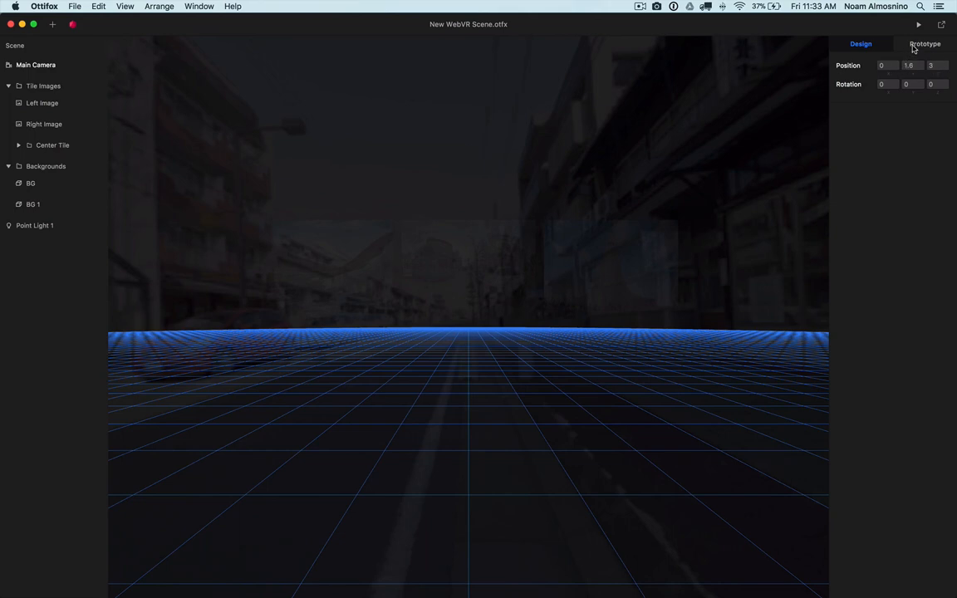
click(913, 47)
click(927, 114)
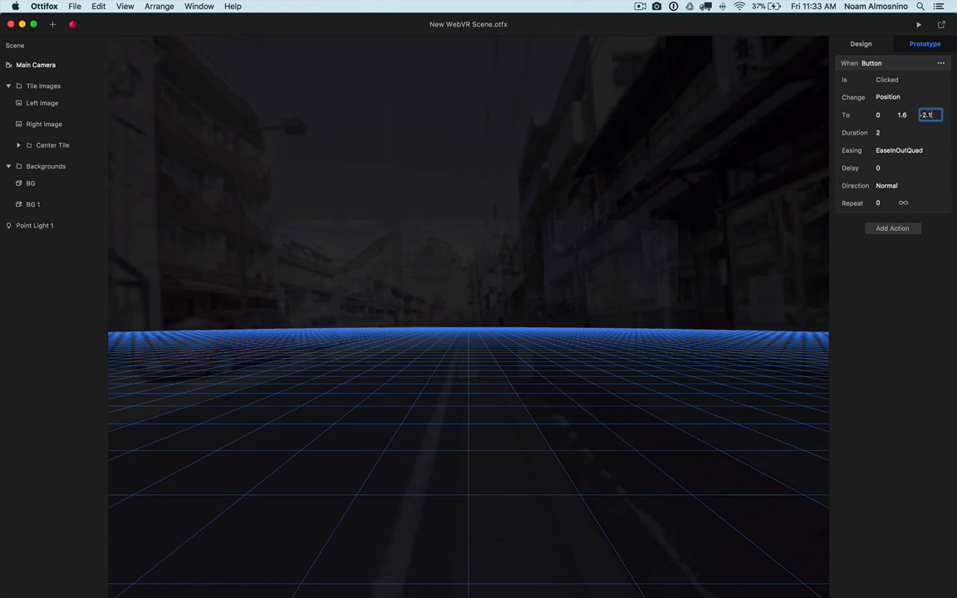
key(Return)
click(882, 133)
key(Return)
- Run the browser preview and trigger the Kumamoto City tile's View button to check the closer, slower camera move, closing the preview at the end
click(918, 26)
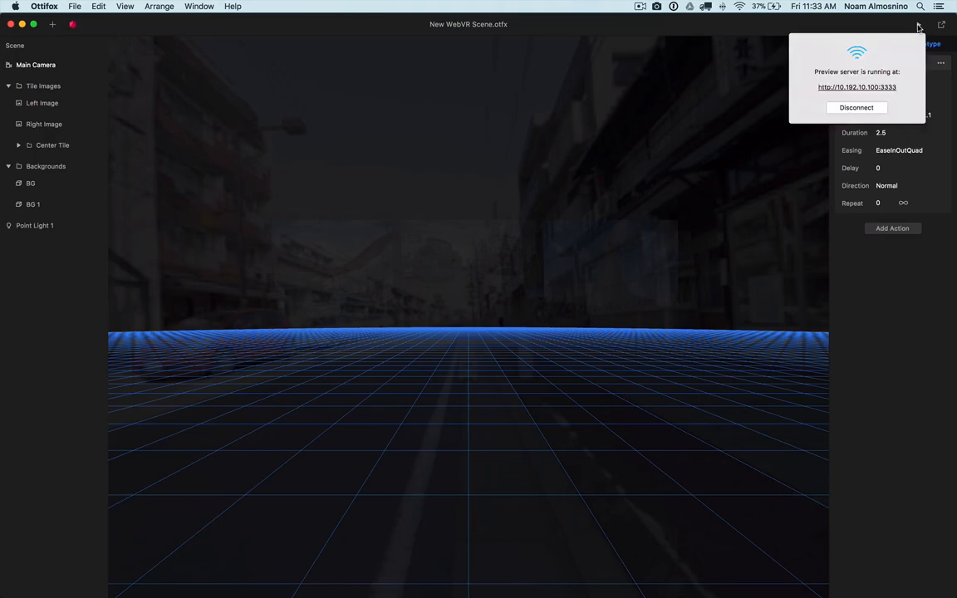
click(852, 87)
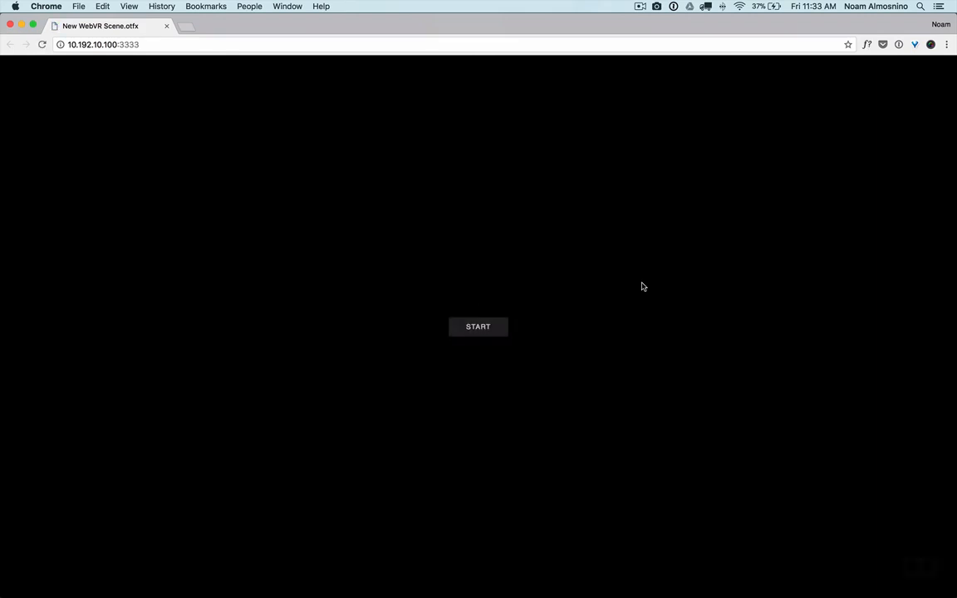
click(481, 328)
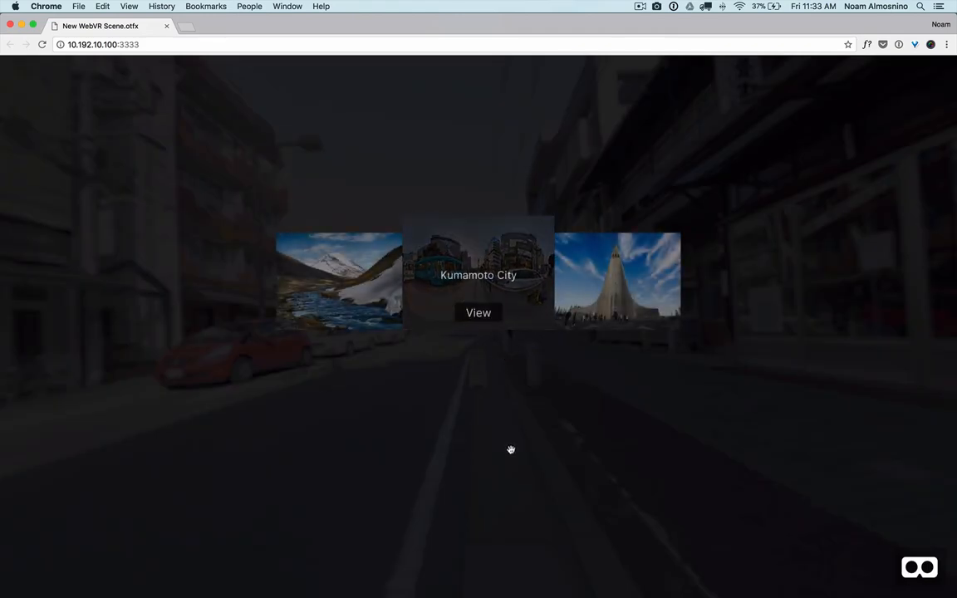
click(498, 311)
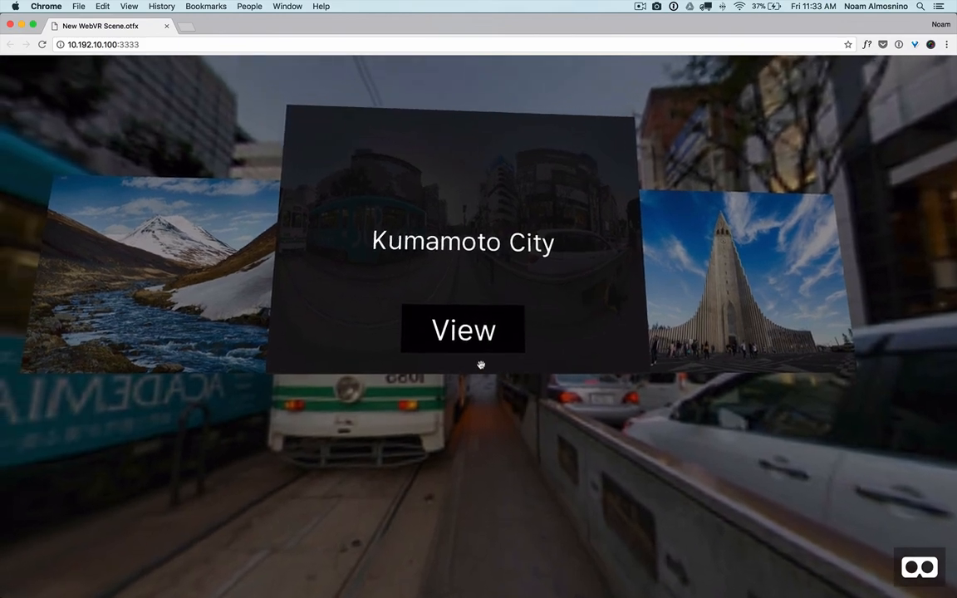
click(166, 26)
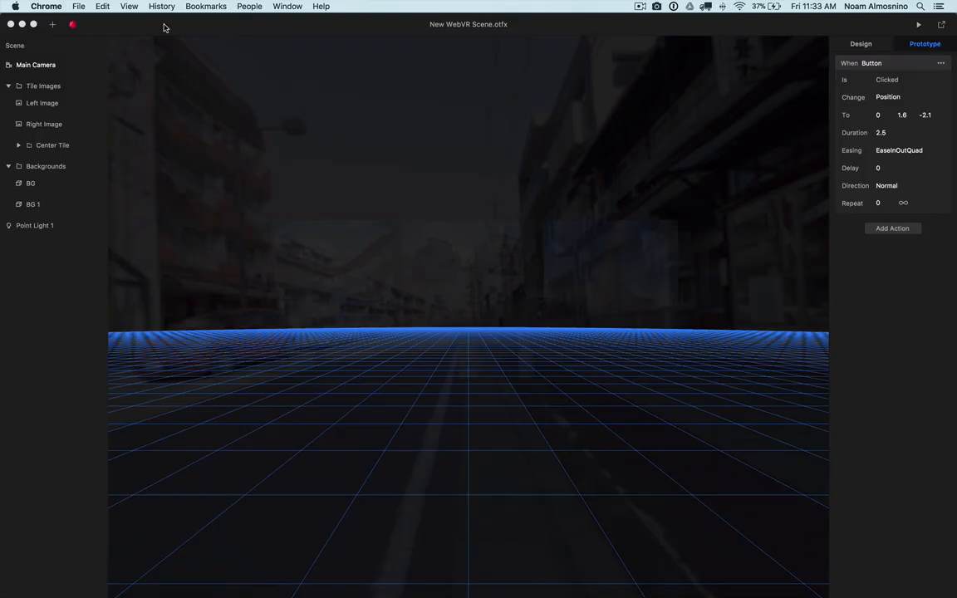
- Set Main Camera's position action to Z -3.5 with a duration of 2, and collapse the Tile Images group
click(926, 114)
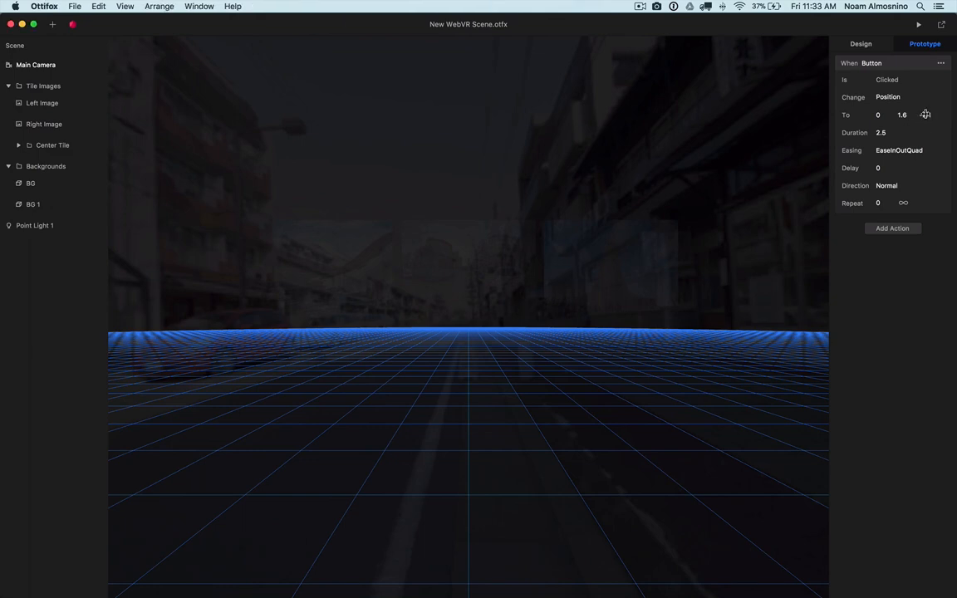
click(925, 114)
text(-3.5)
click(902, 282)
click(880, 132)
click(882, 346)
click(8, 86)
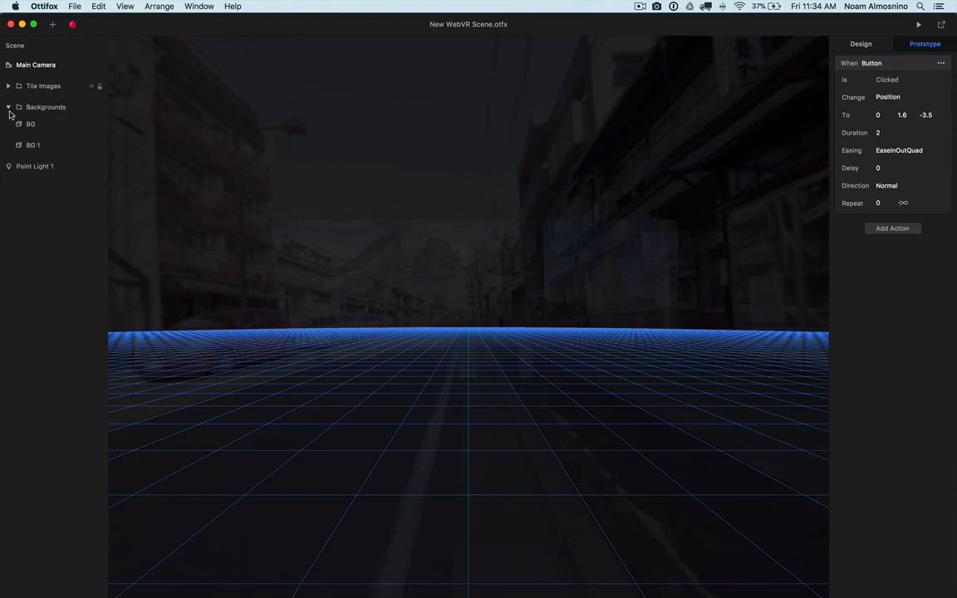
- Preview the scene in the browser, trigger View on the center tile to test the adjusted camera move, and close the preview
click(919, 26)
click(830, 87)
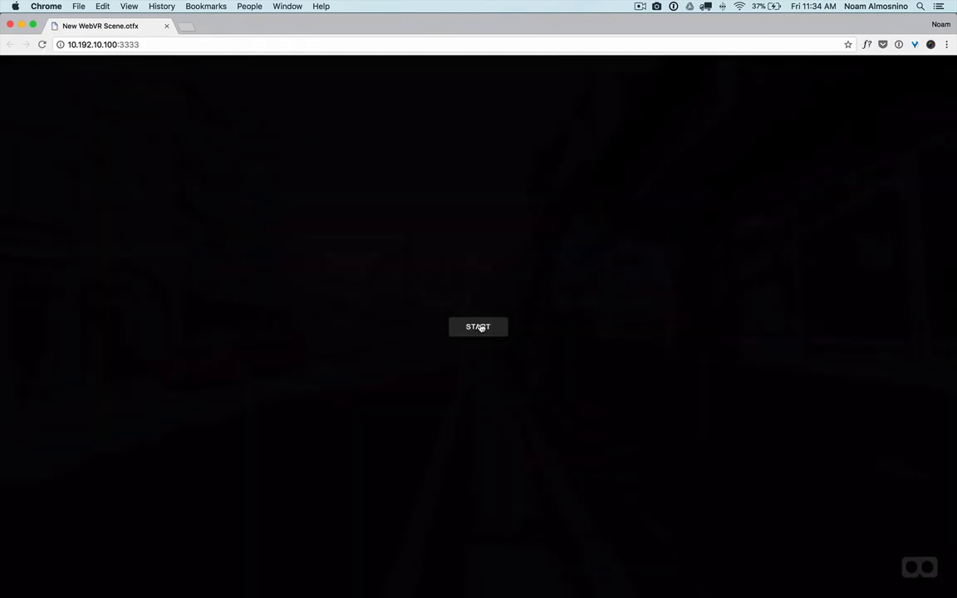
click(479, 325)
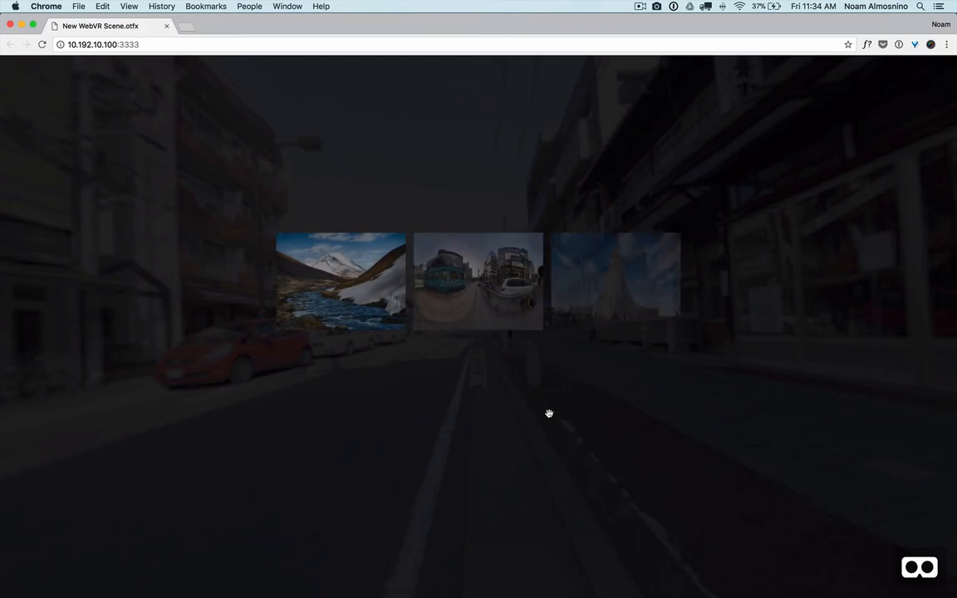
click(528, 257)
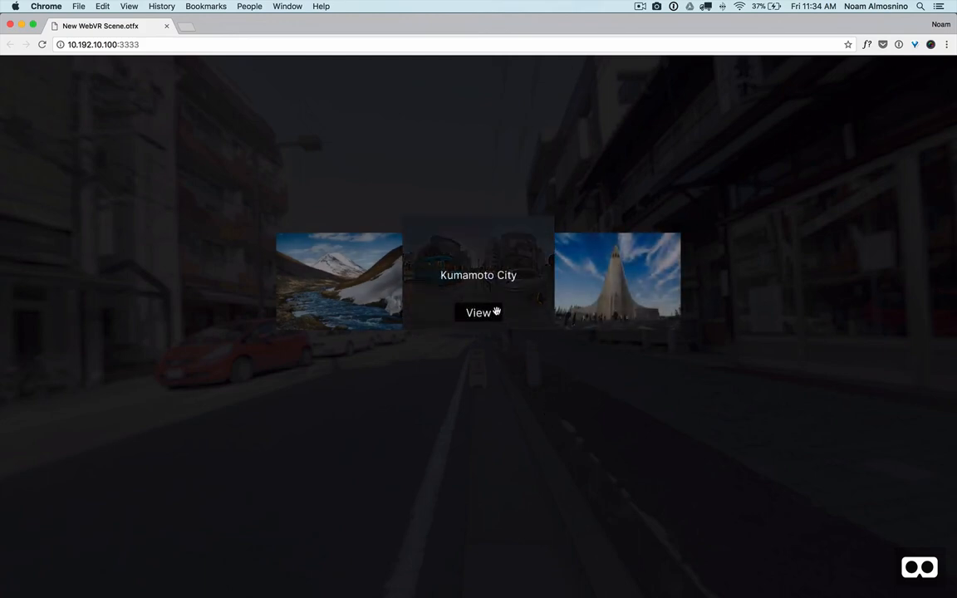
click(479, 312)
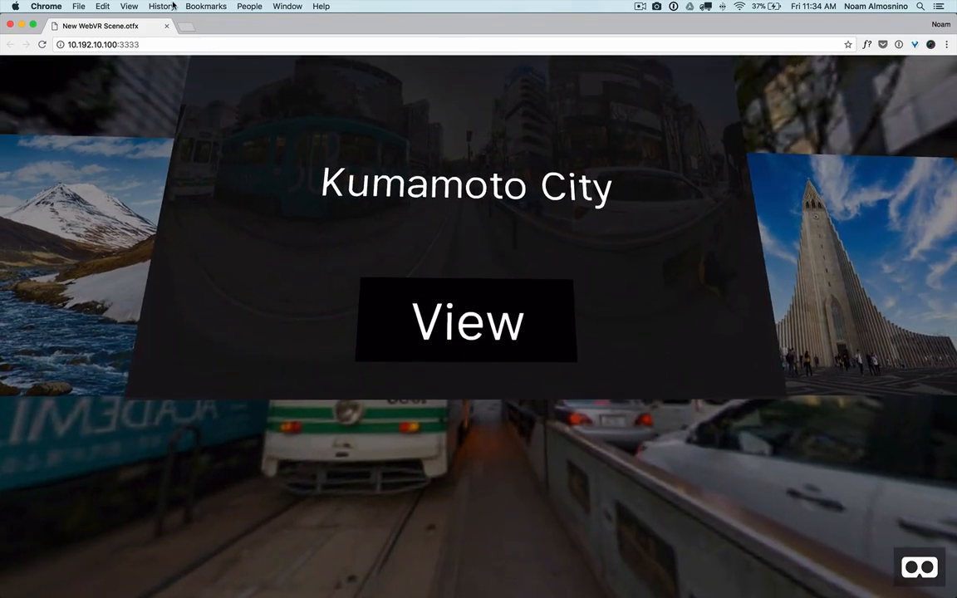
click(166, 27)
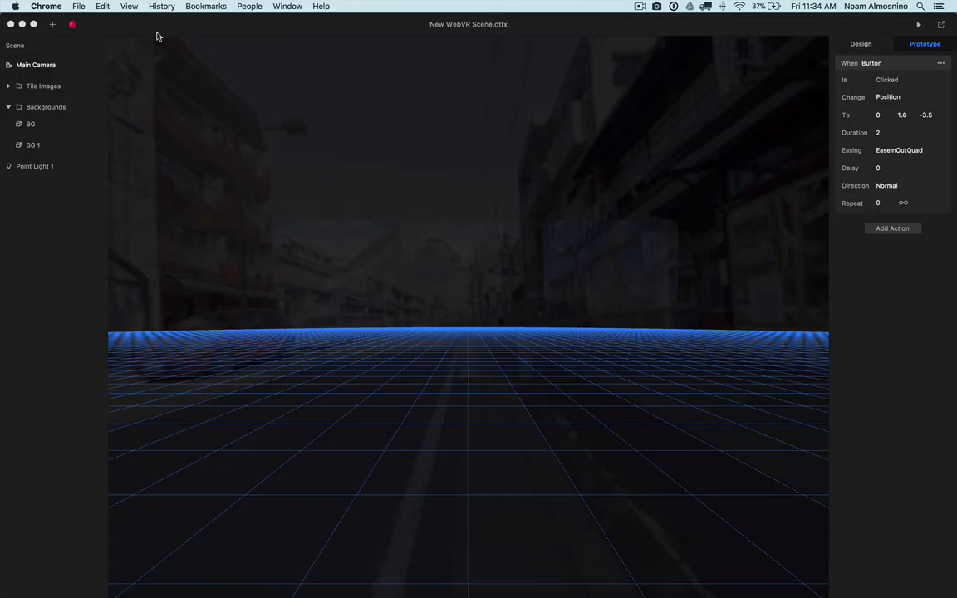
- Set Main Camera's position action to Z -5 with a duration of 1.5, and check the timing of BG 1's opacity action
click(925, 116)
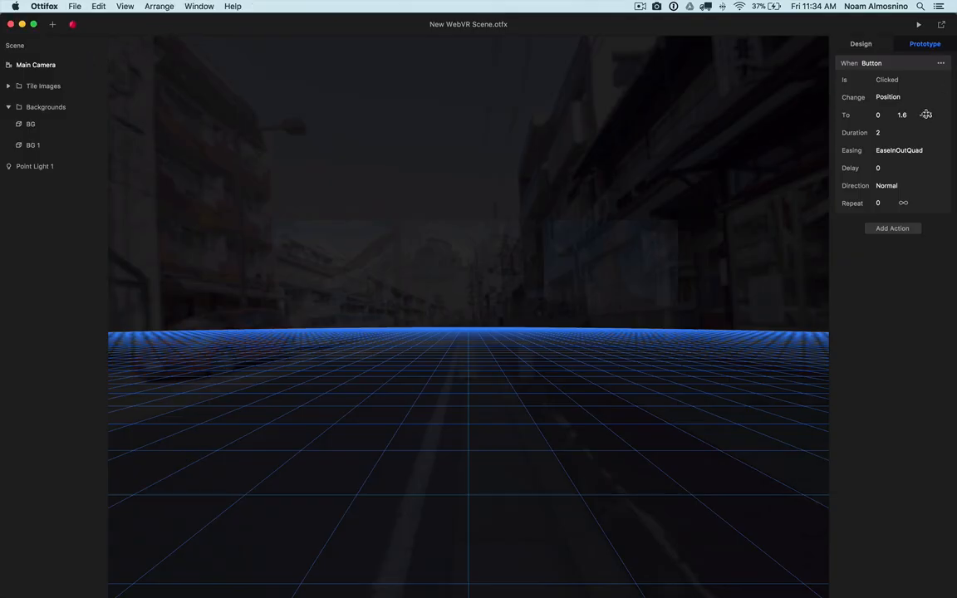
click(926, 114)
key(Return)
click(881, 133)
click(33, 146)
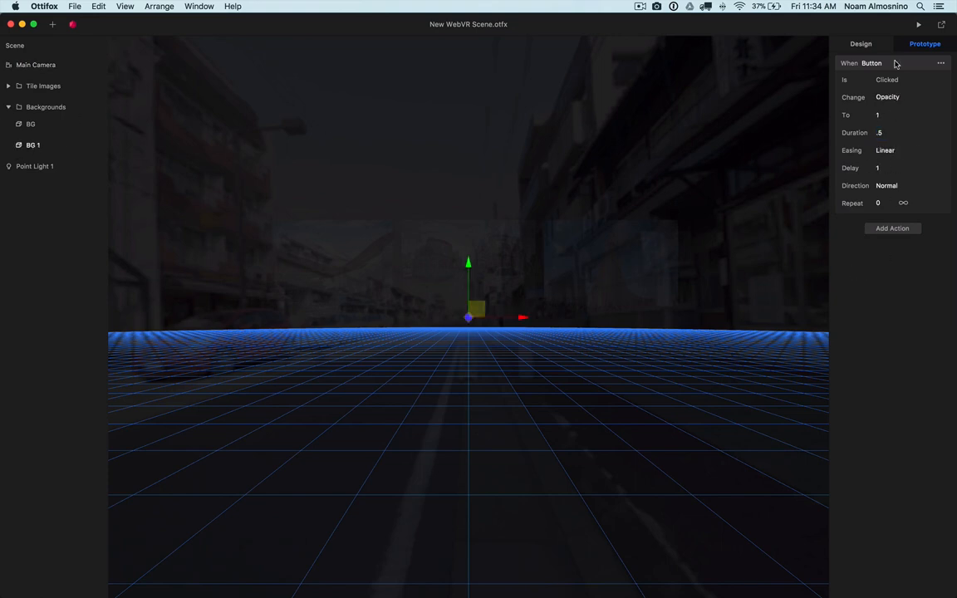
- Run the browser preview, trigger the center tile's View button to see where the faster camera move ends, and close the preview
click(918, 26)
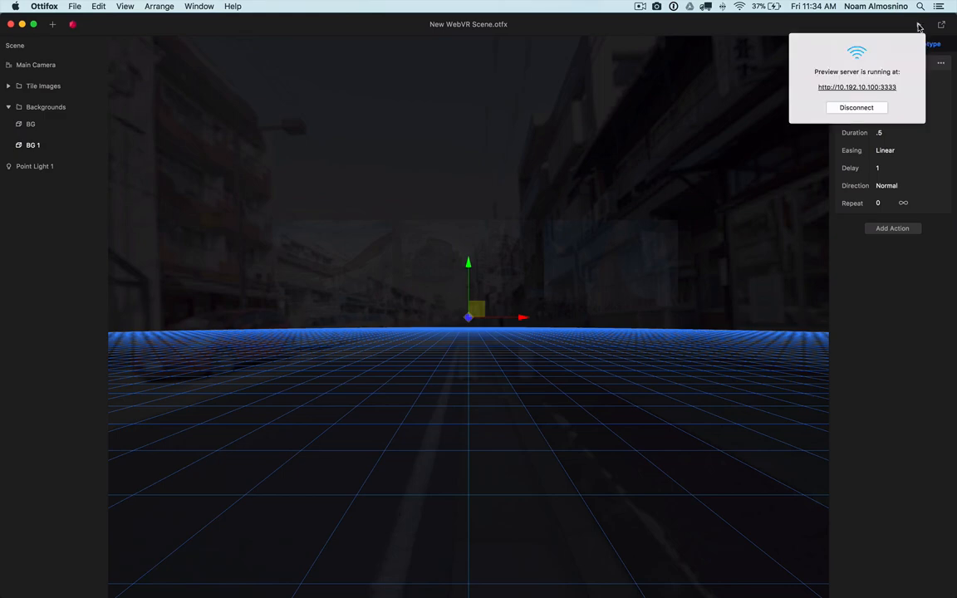
click(854, 87)
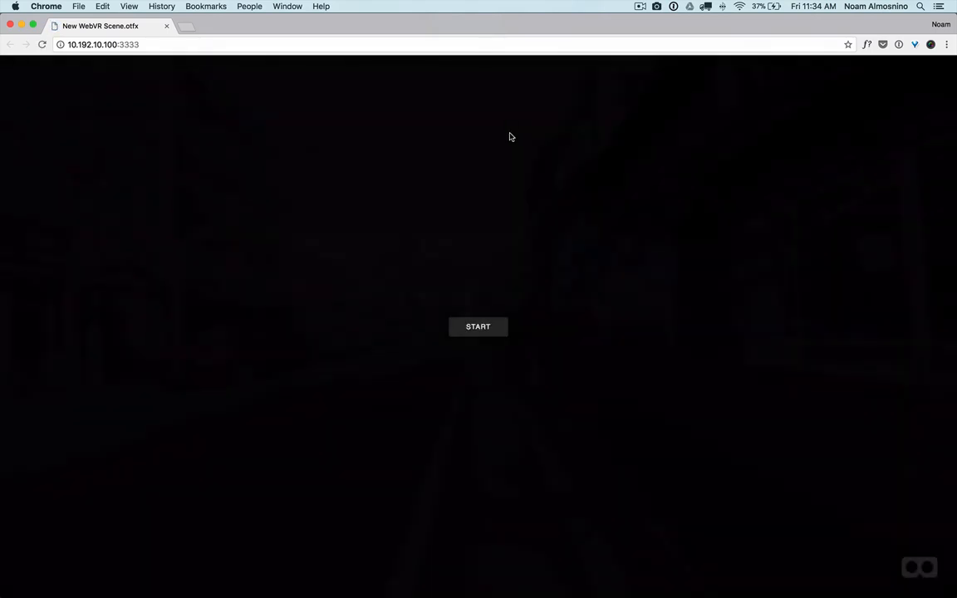
click(481, 327)
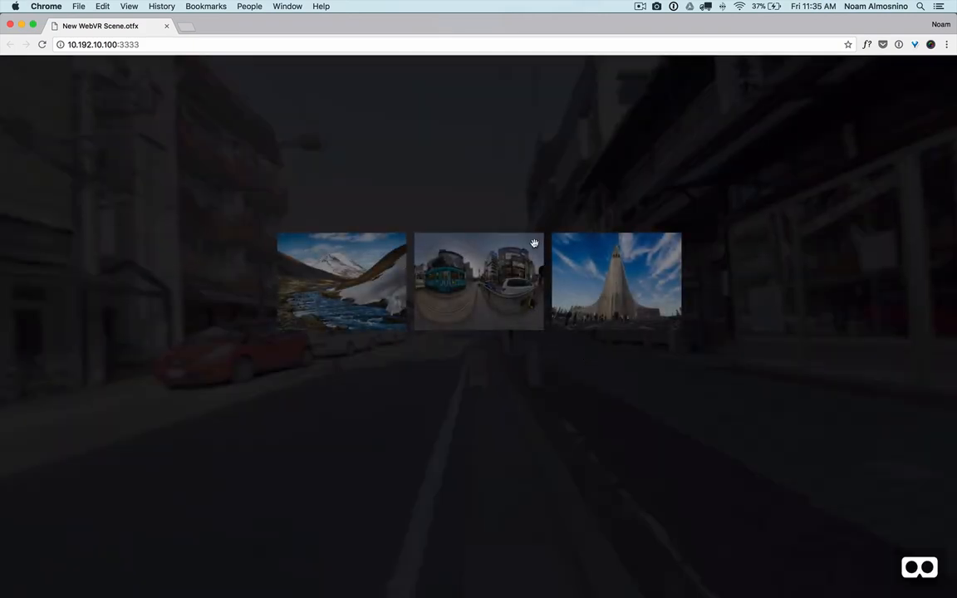
mouse_move(534, 245)
click(496, 312)
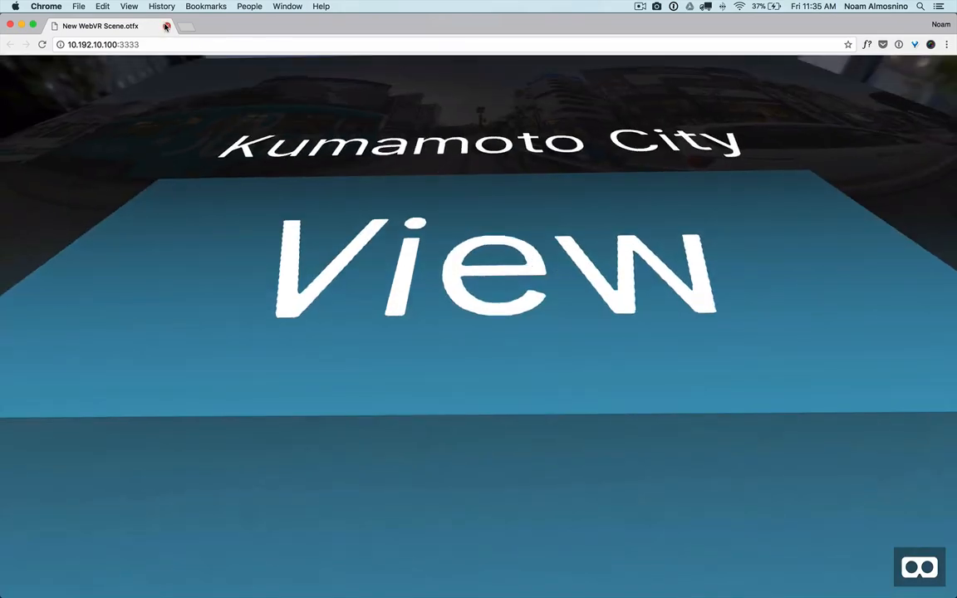
click(166, 27)
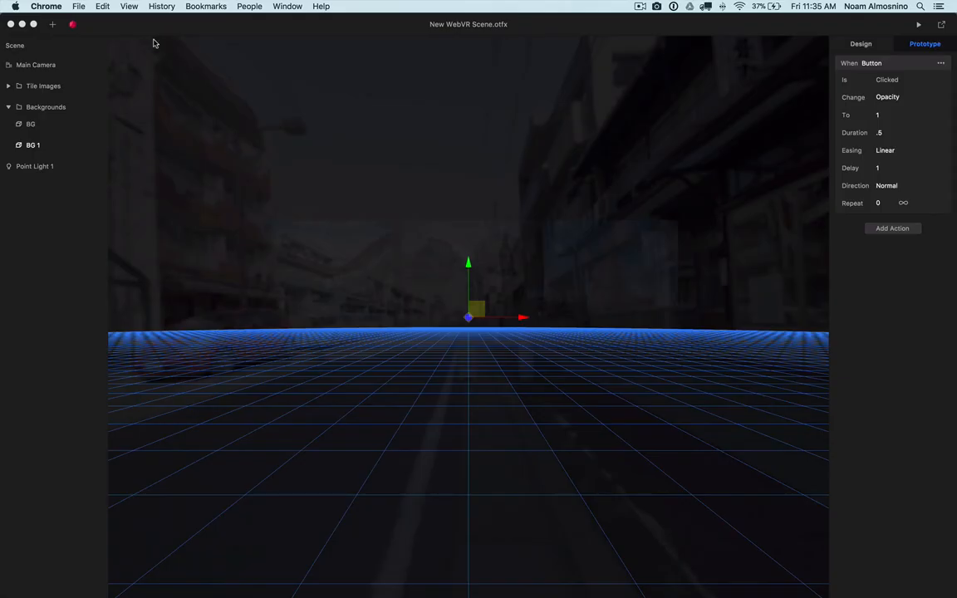
- Set the Z target of Main Camera's position action to -7
click(16, 65)
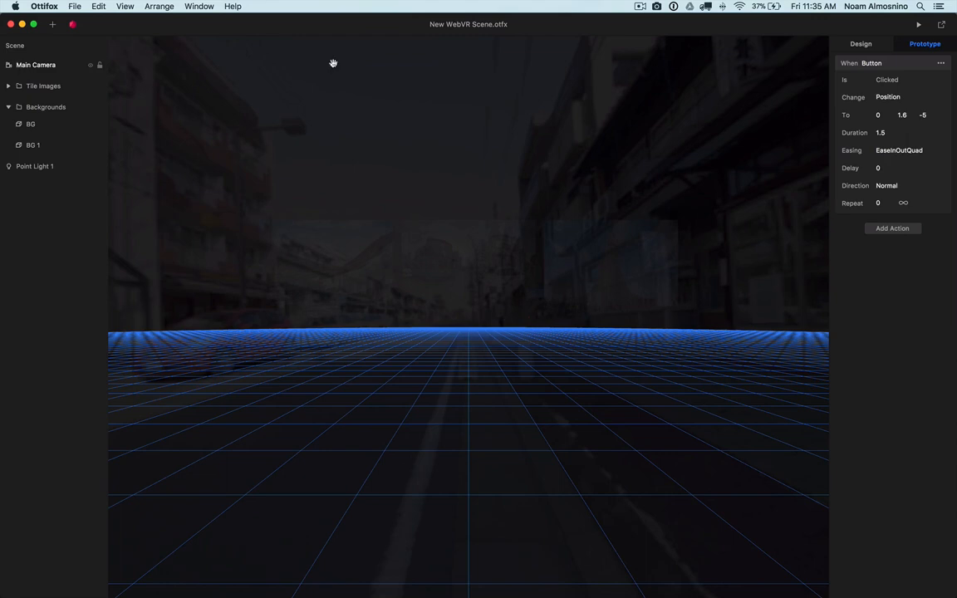
click(928, 115)
text(-7)
- Preview the scene in the browser, trigger View on the center tile, look around the Kumamoto City background, and close the preview
click(918, 24)
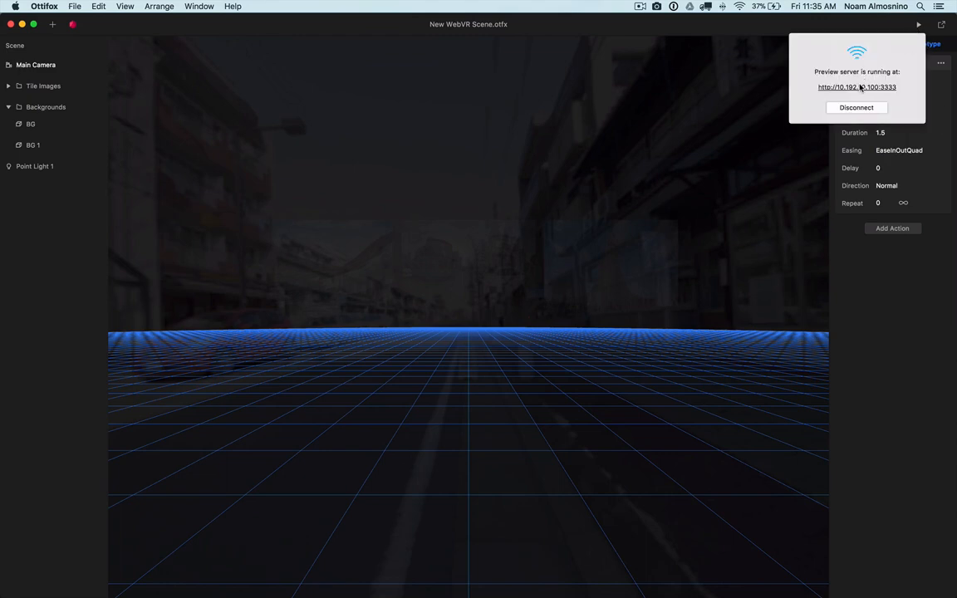
click(822, 87)
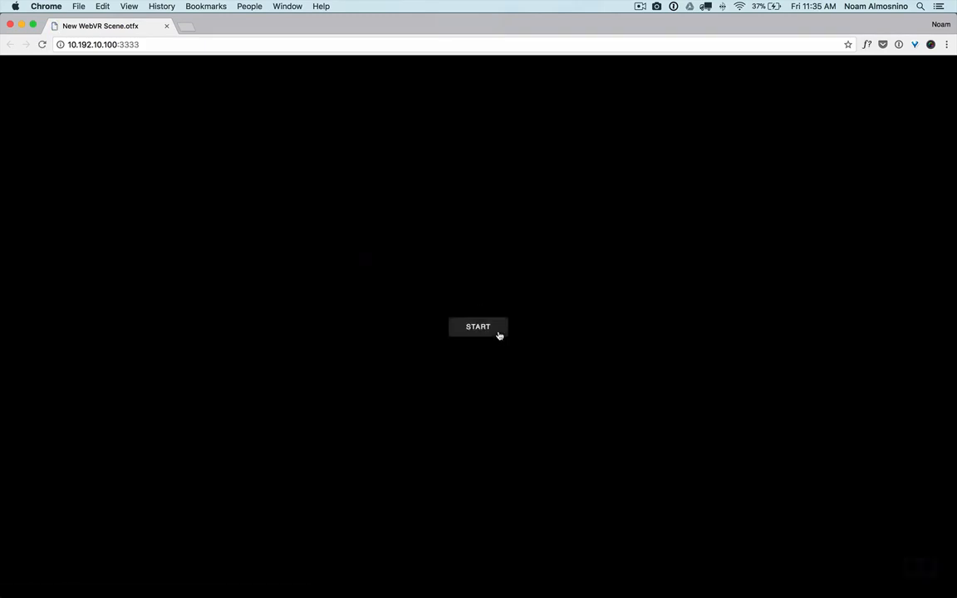
click(496, 375)
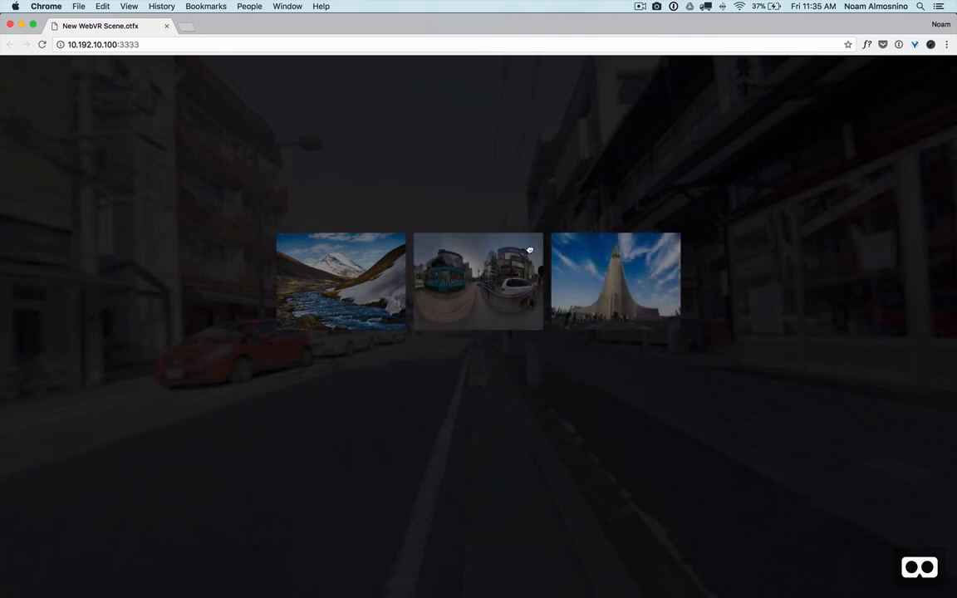
mouse_move(529, 249)
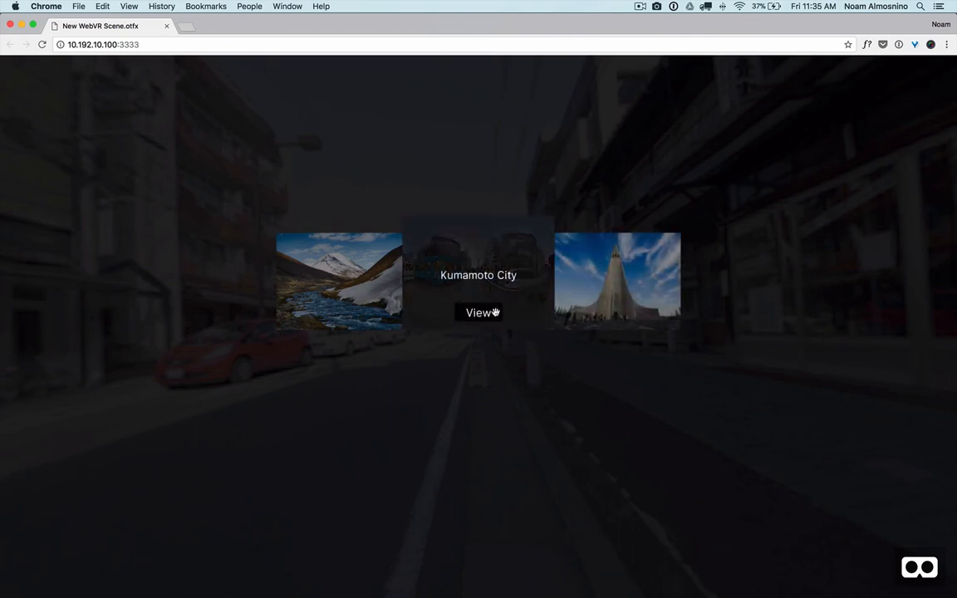
click(495, 415)
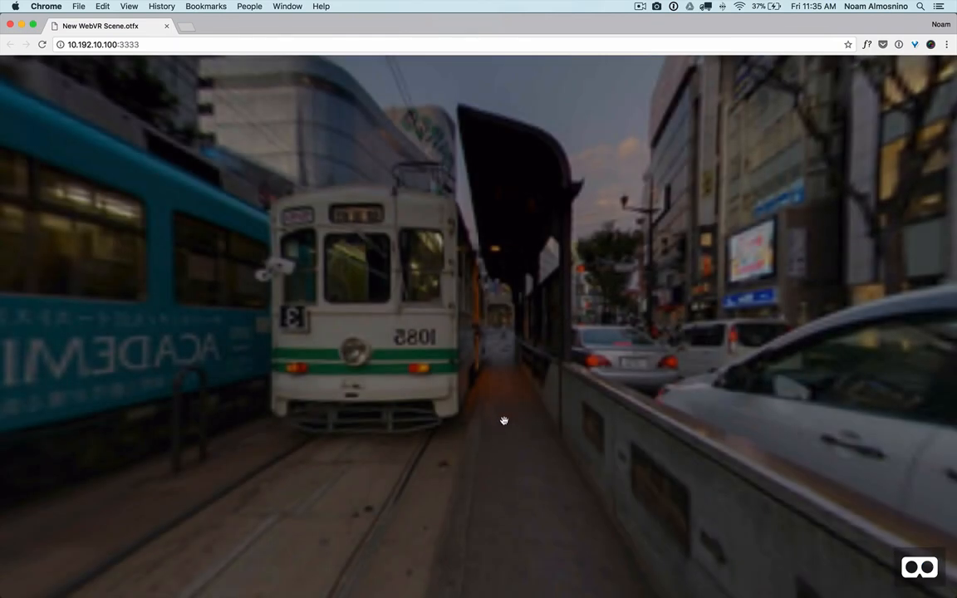
drag(503, 421, 496, 359)
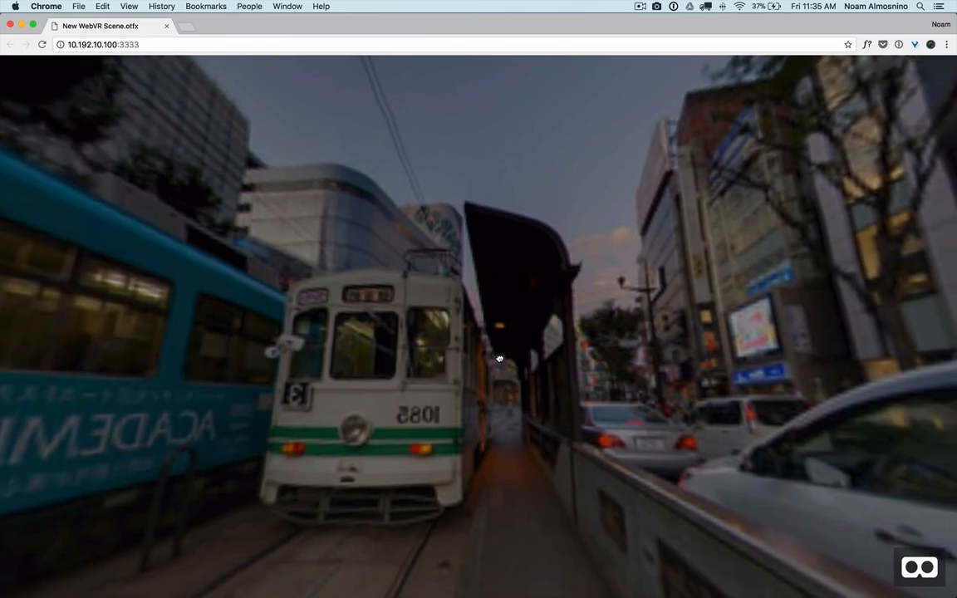
click(166, 26)
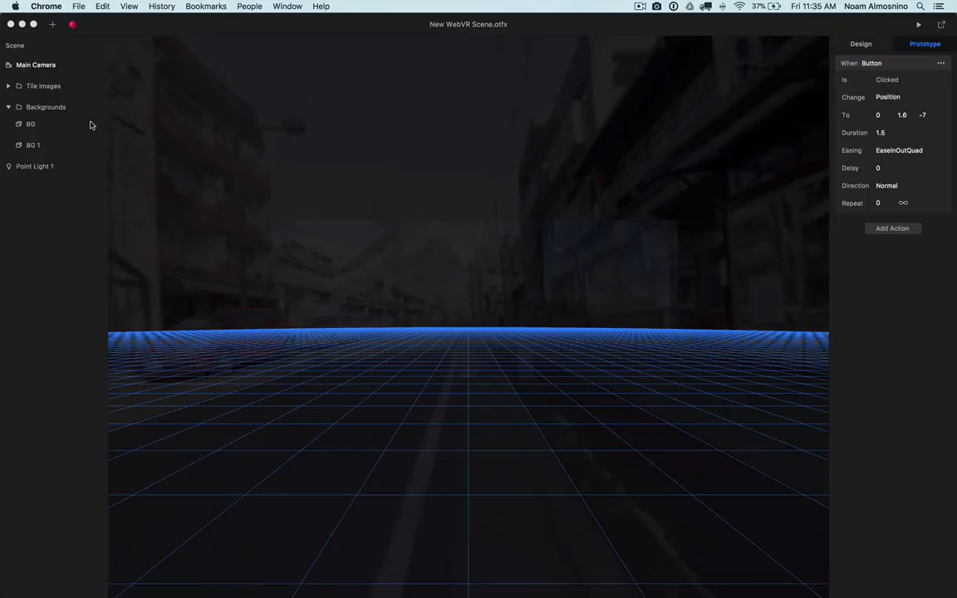
- Check Main Camera's base position and rotation in its design properties, and collapse the Backgrounds group
click(866, 47)
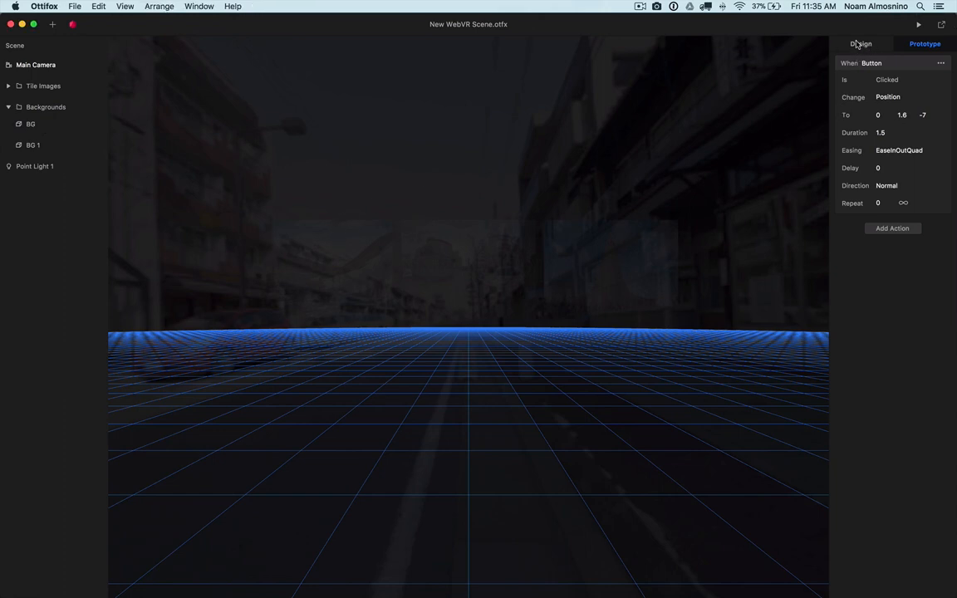
click(858, 43)
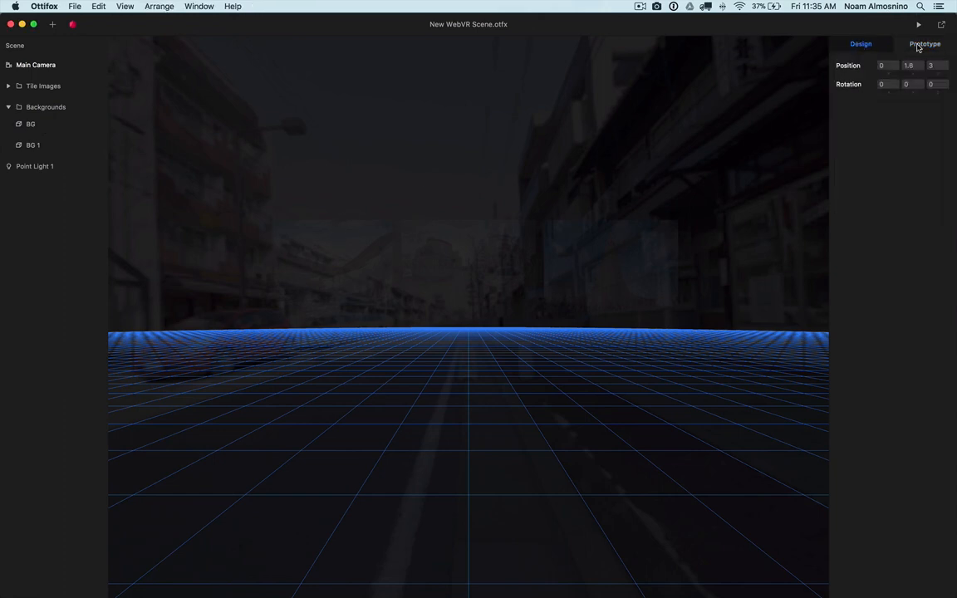
click(9, 107)
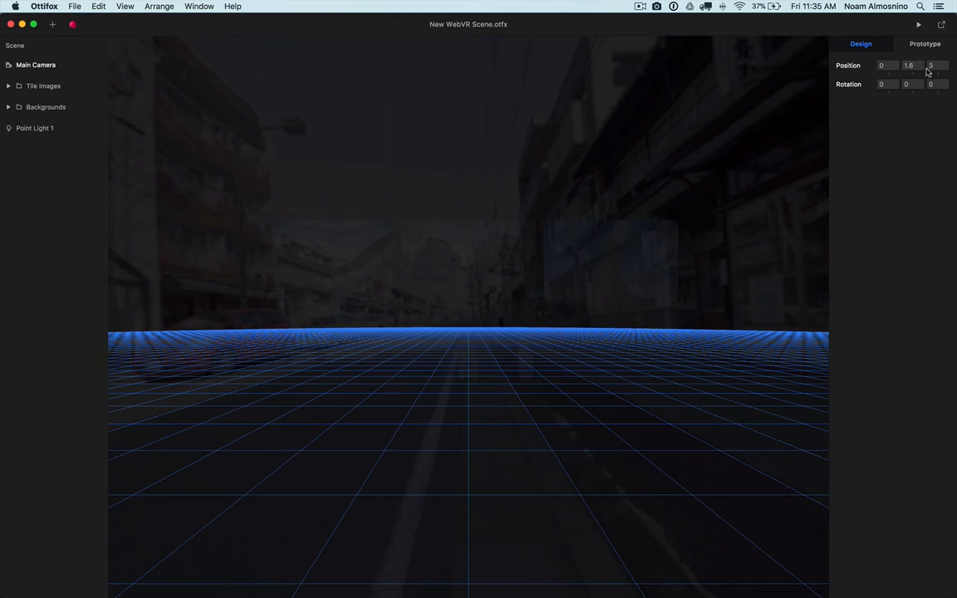
- Bring up the preview server link for another browser run of the scene
click(919, 25)
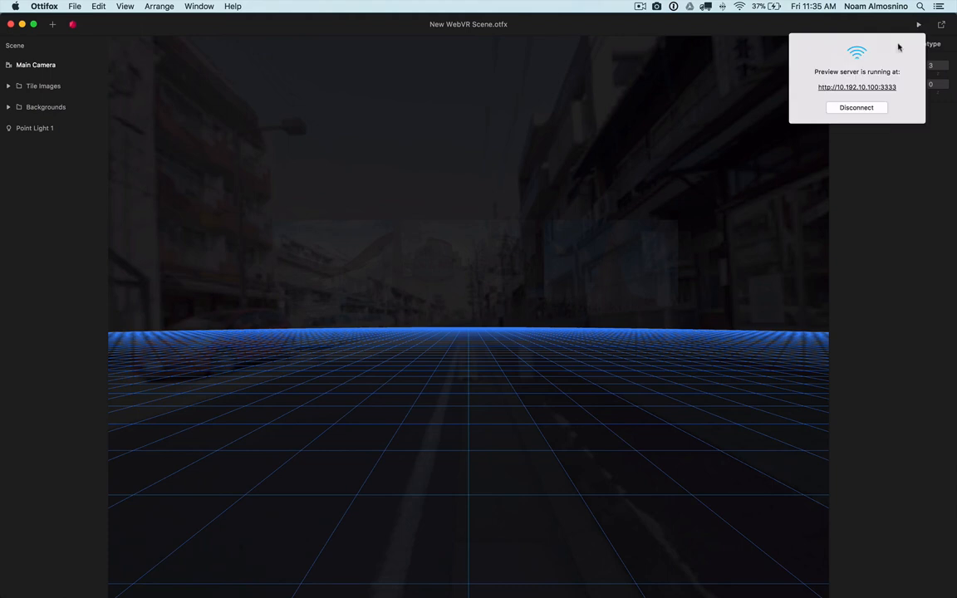